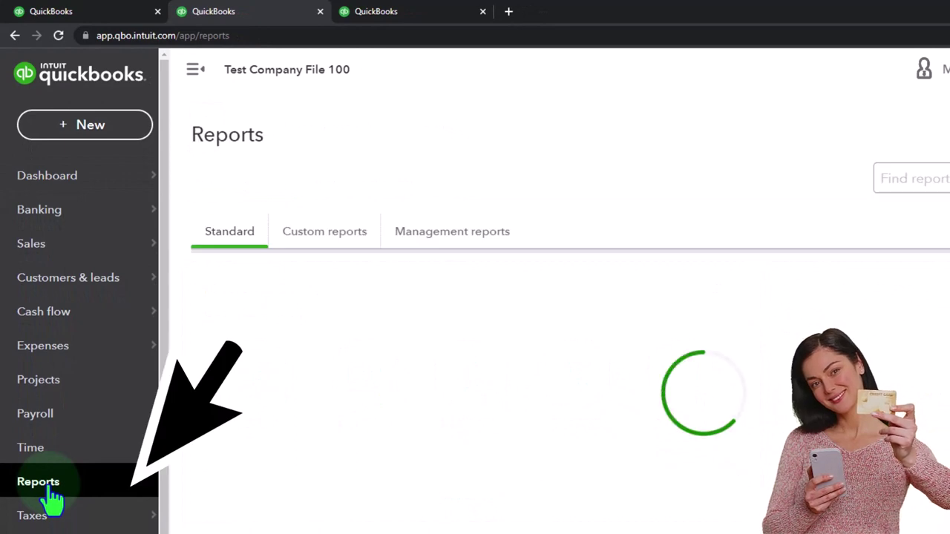
Open the Balance Sheet report, and open the Profit and Loss report in the other QuickBooks browser tab.
left_click(293, 401)
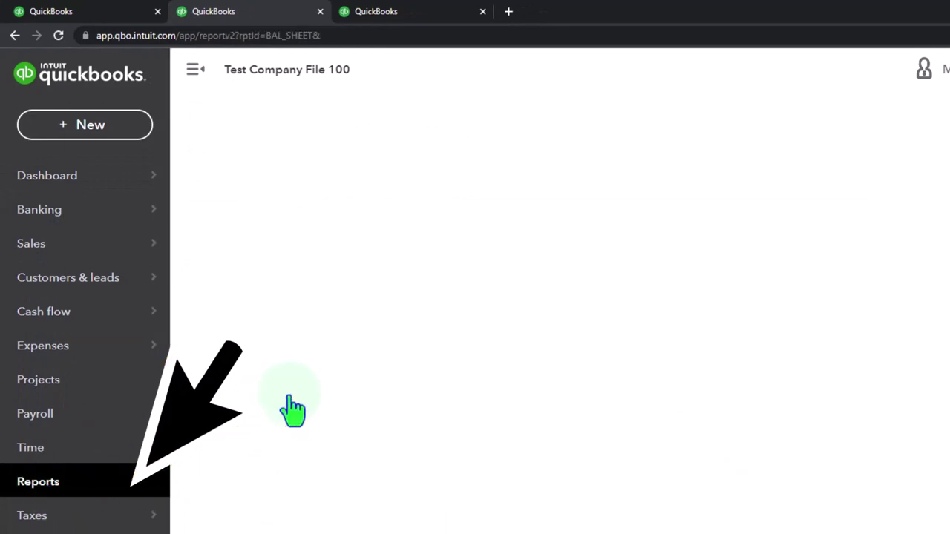
left_click(403, 20)
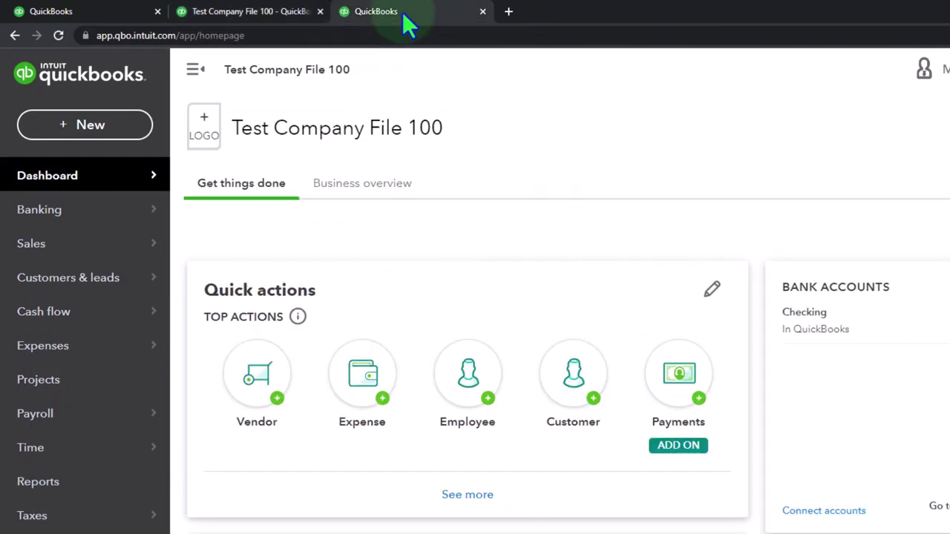
left_click(42, 484)
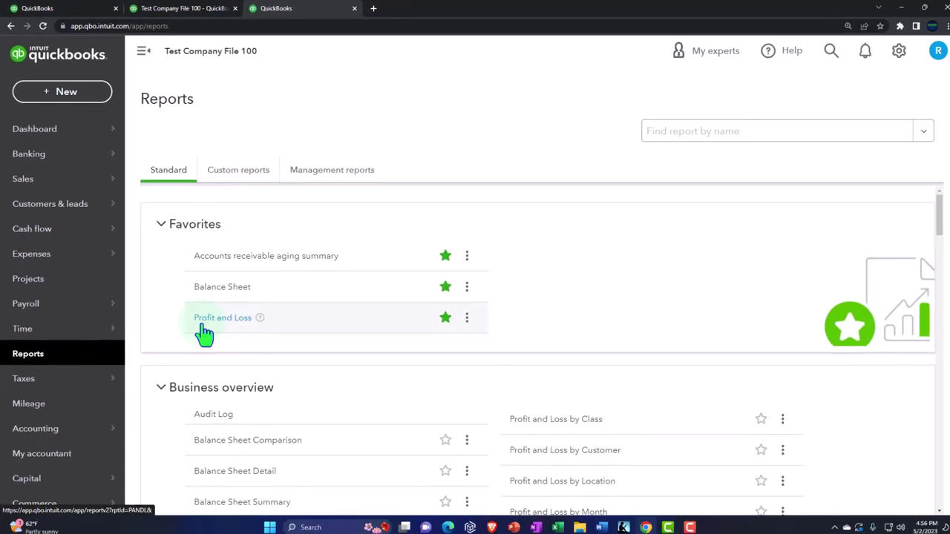
left_click(203, 325)
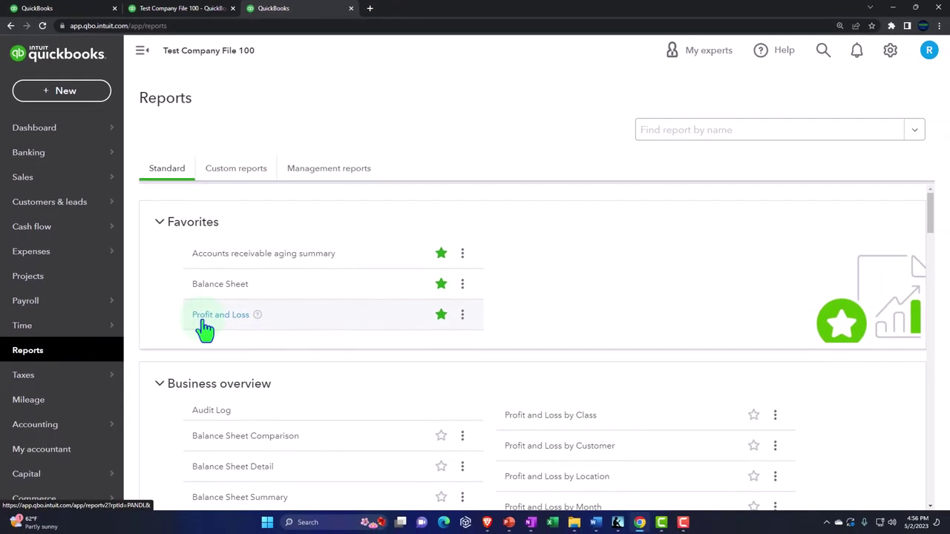
scroll(205, 327, "down", 2)
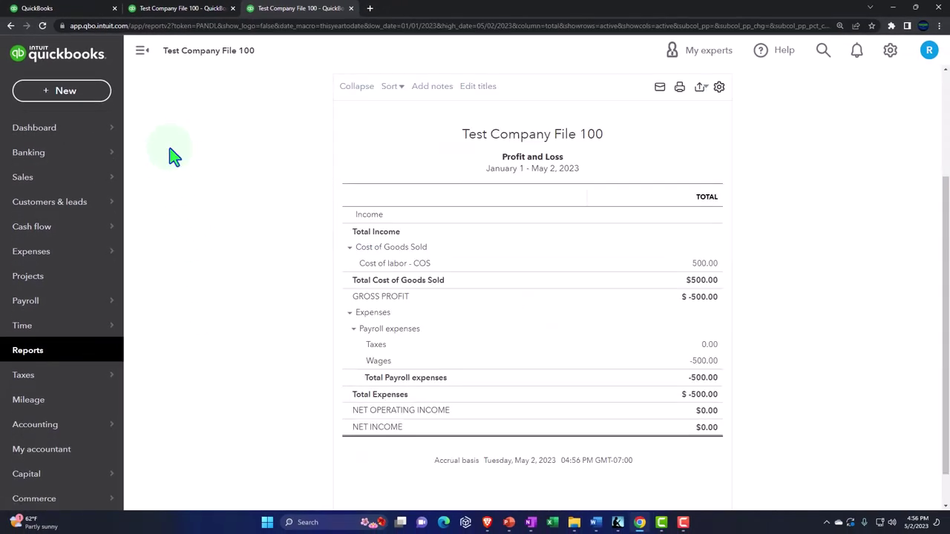
Collapse the navigation menu and run the Profit and Loss report for 01/01/2025 to 12/31/2025.
left_click(141, 52)
scroll(144, 237, "up", 3)
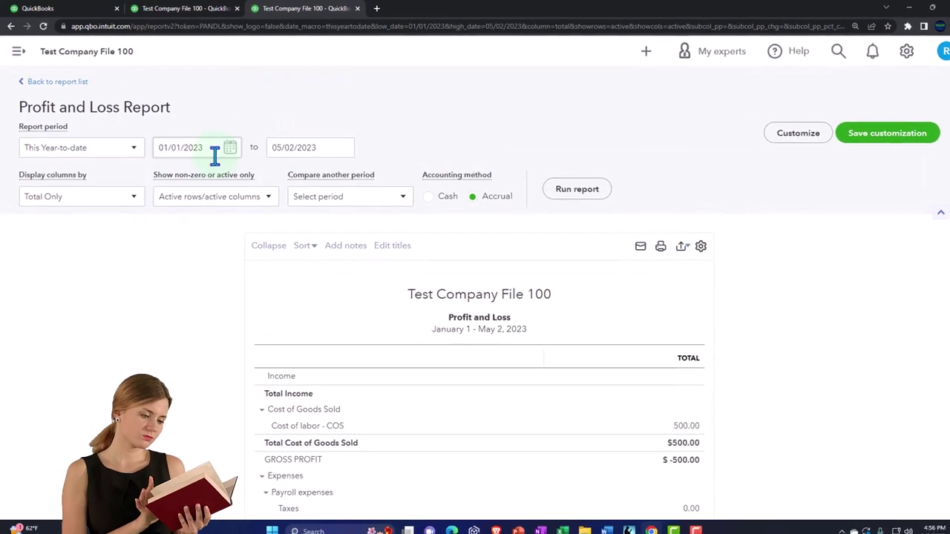
left_click(214, 152)
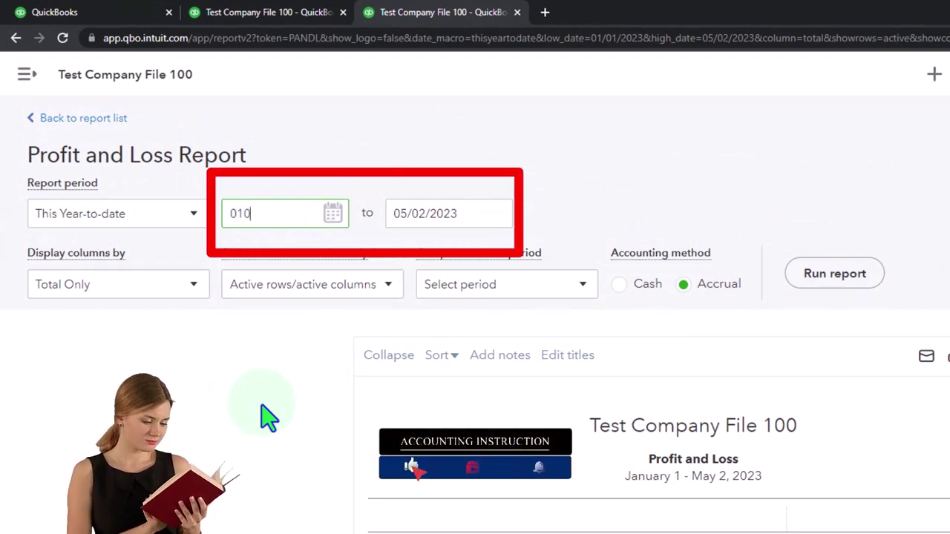
type("12/31/2")
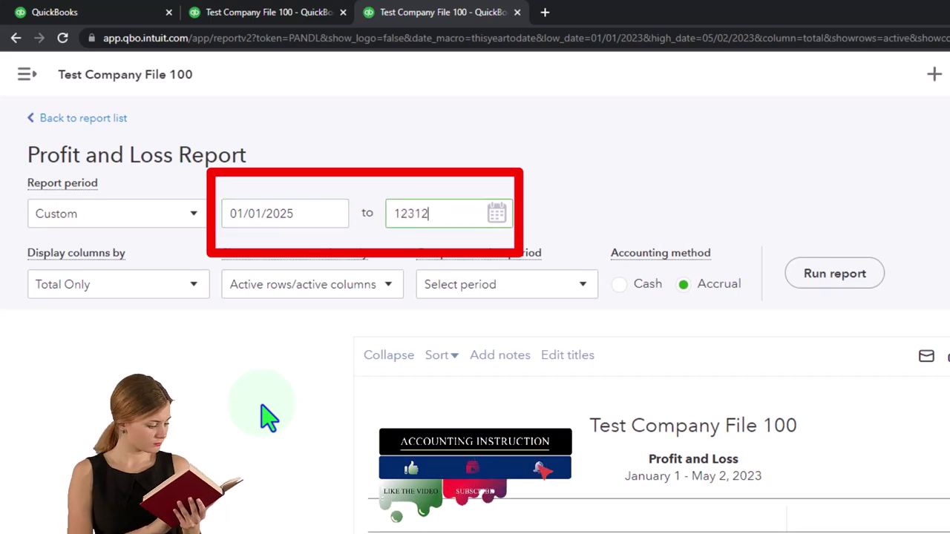
type("025")
left_click(834, 273)
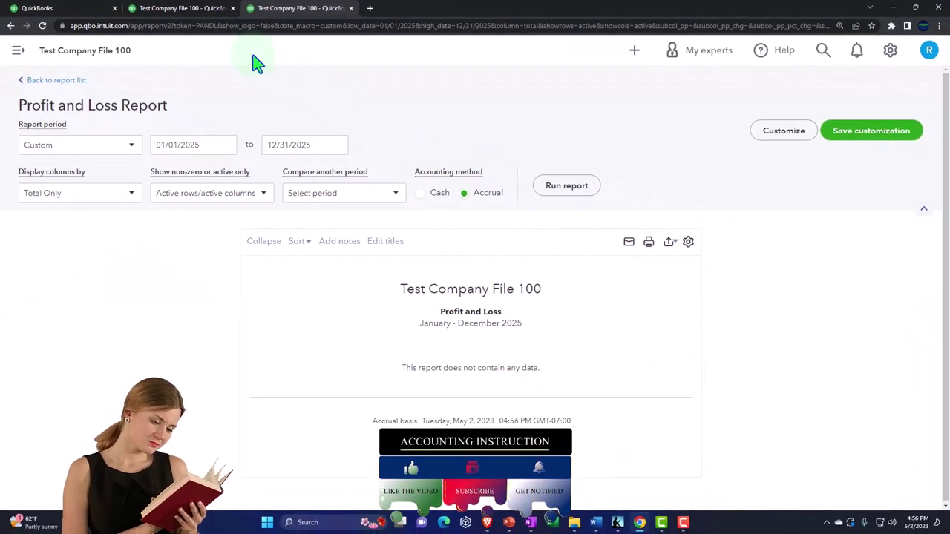
Run the Balance Sheet report for 01/01/2025 to 12/31/2025 with the navigation menu collapsed, and return to the company dashboard.
left_click(196, 12)
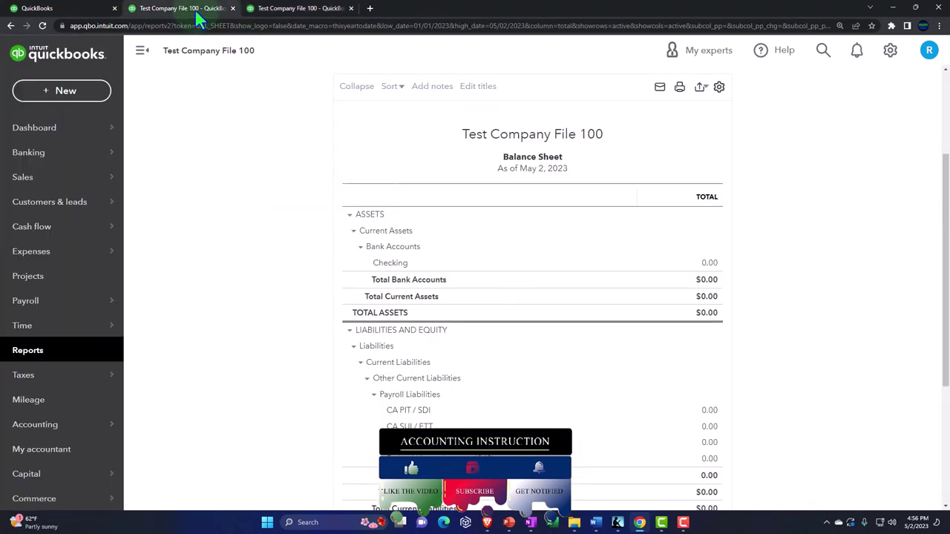
left_click(146, 58)
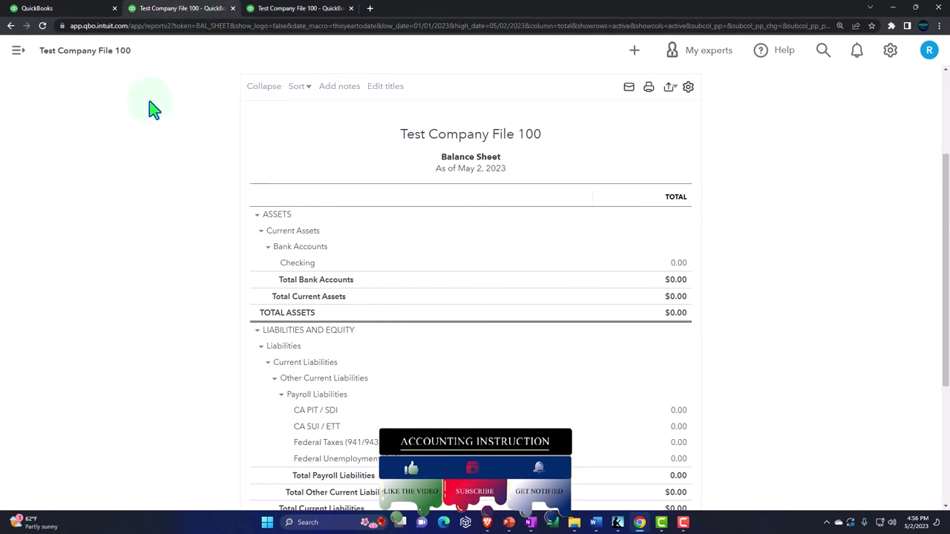
scroll(152, 186, "up", 3)
left_click(198, 145)
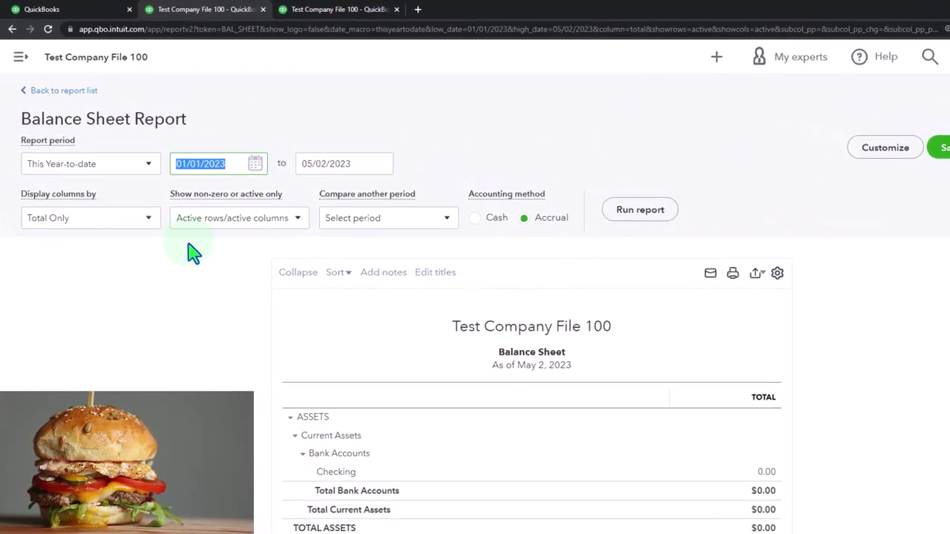
type("01012025")
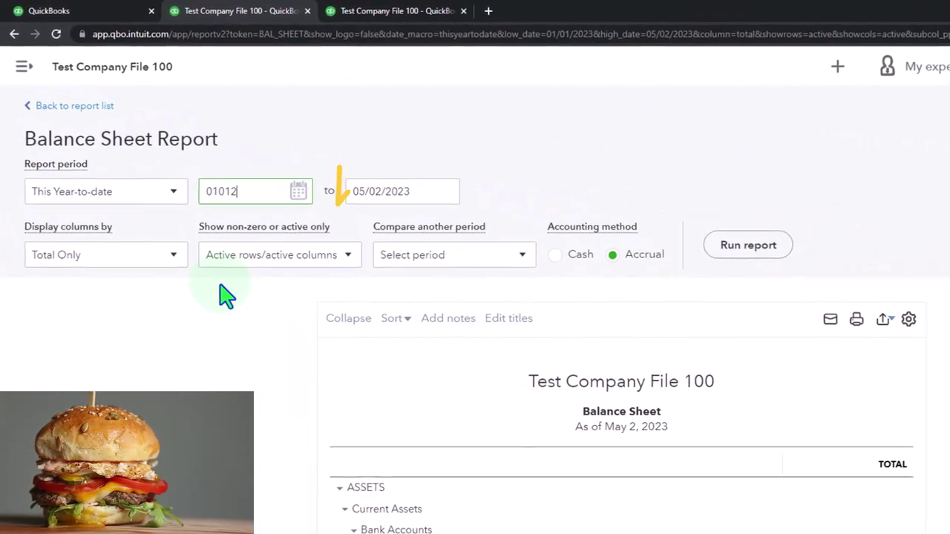
key("Tab")
type("1231")
left_click(766, 251)
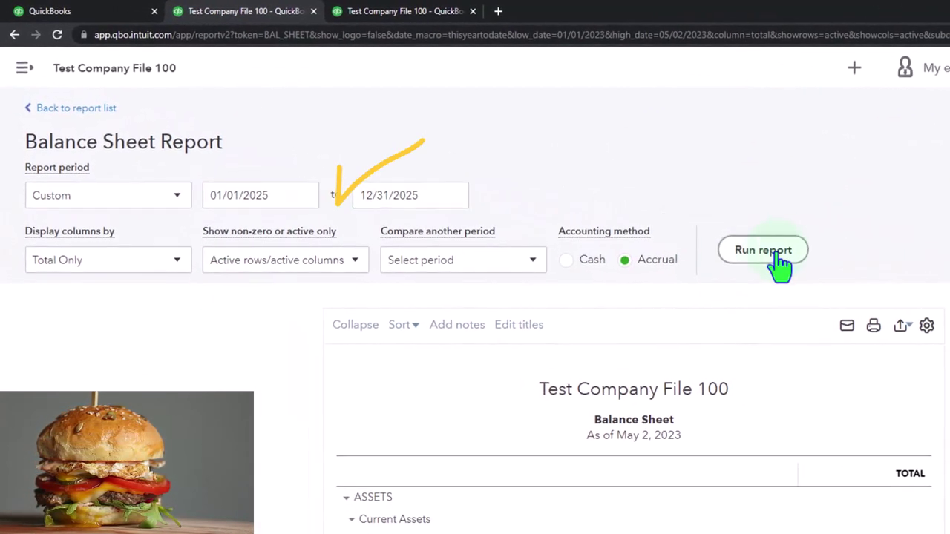
scroll(712, 238, "down", 3)
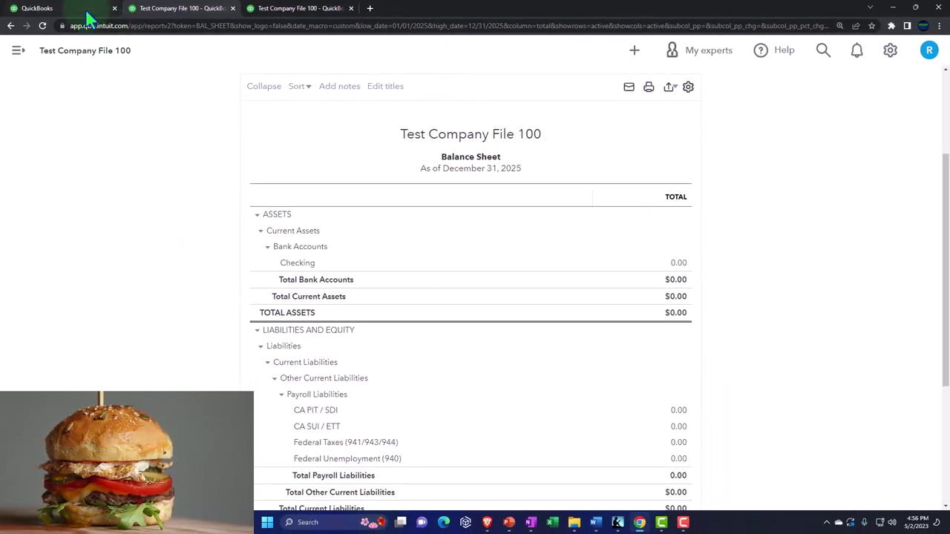
left_click(85, 9)
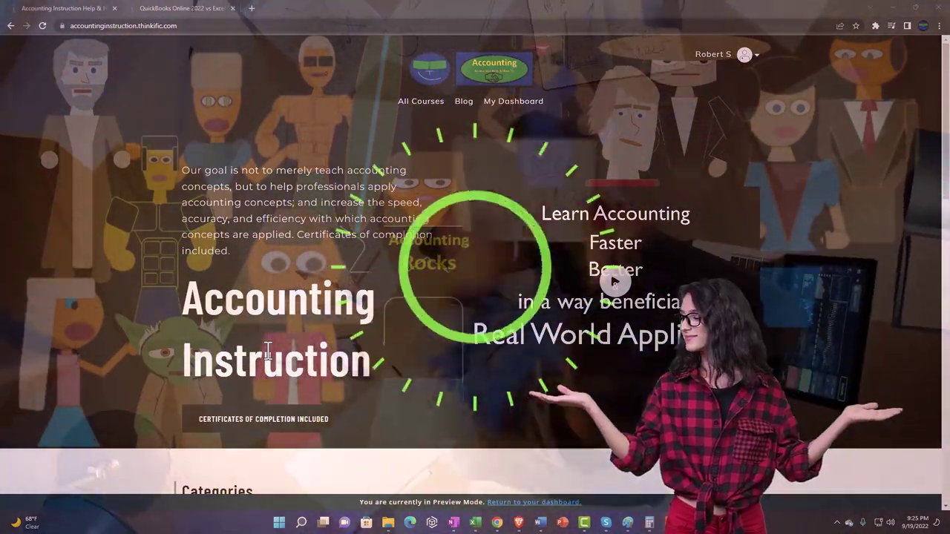
scroll(130, 406, "down", 6)
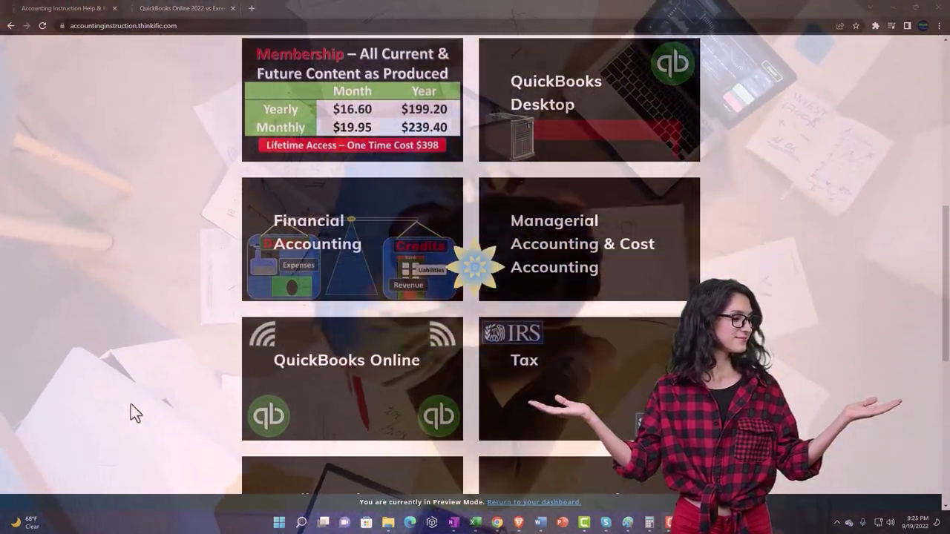
scroll(131, 404, "down", 5)
scroll(131, 404, "down", 1)
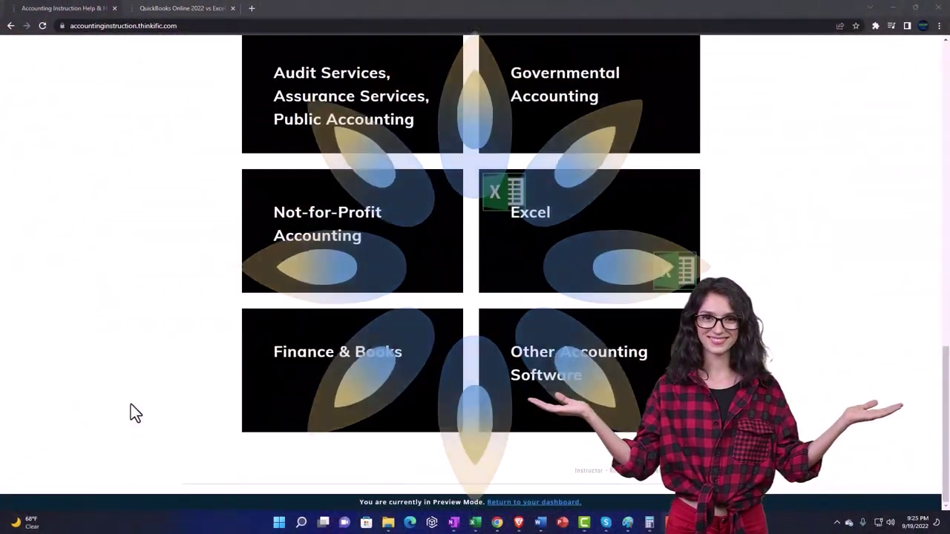
left_click(169, 10)
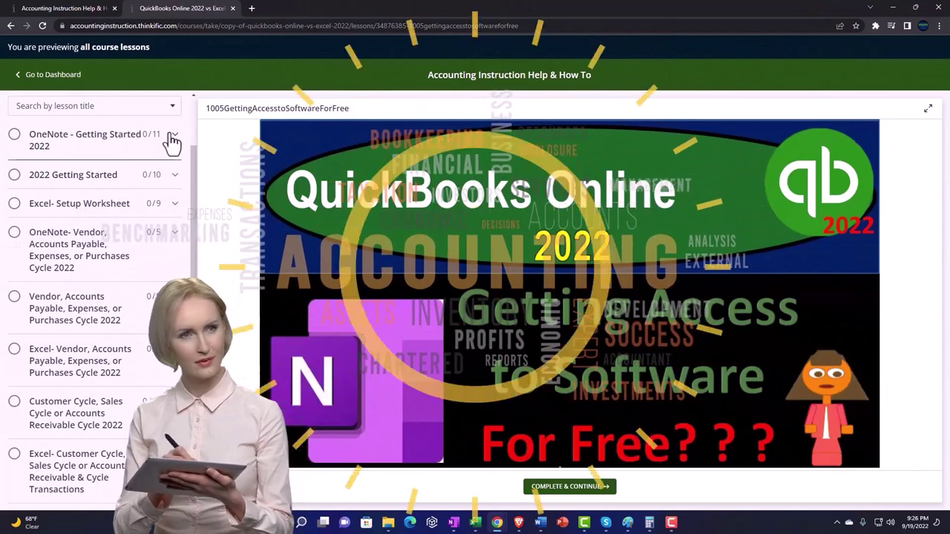
left_click(172, 141)
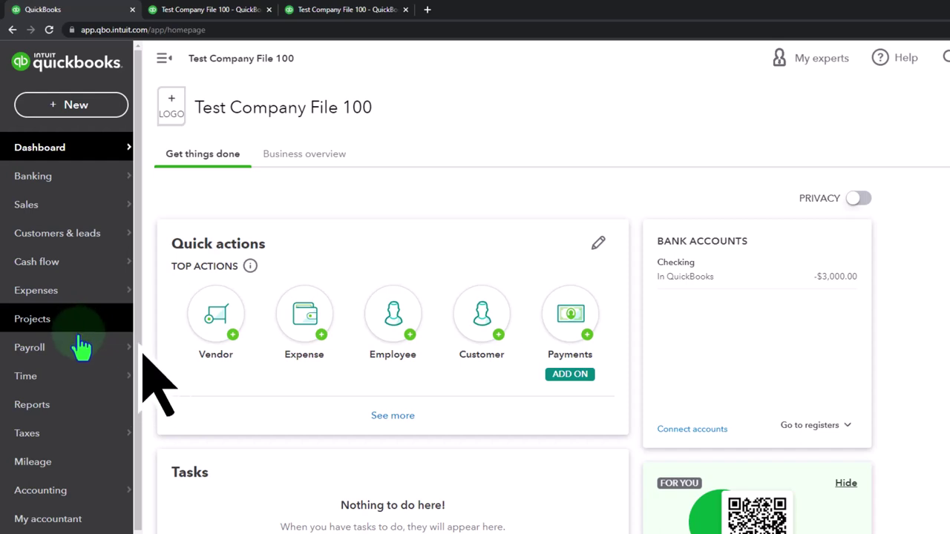
Open the Customers list in the Sales area and collapse the navigation menu to view all customers.
mouse_move(49, 215)
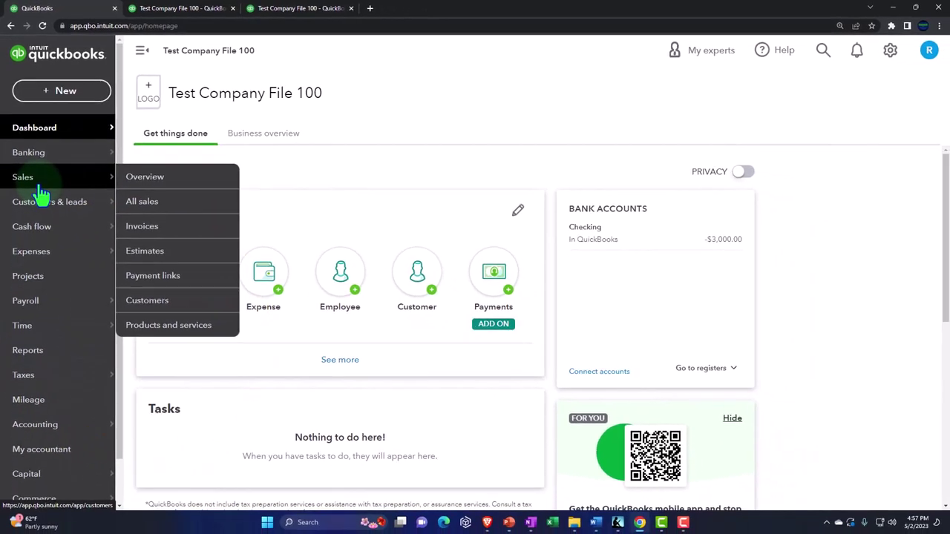
left_click(43, 197)
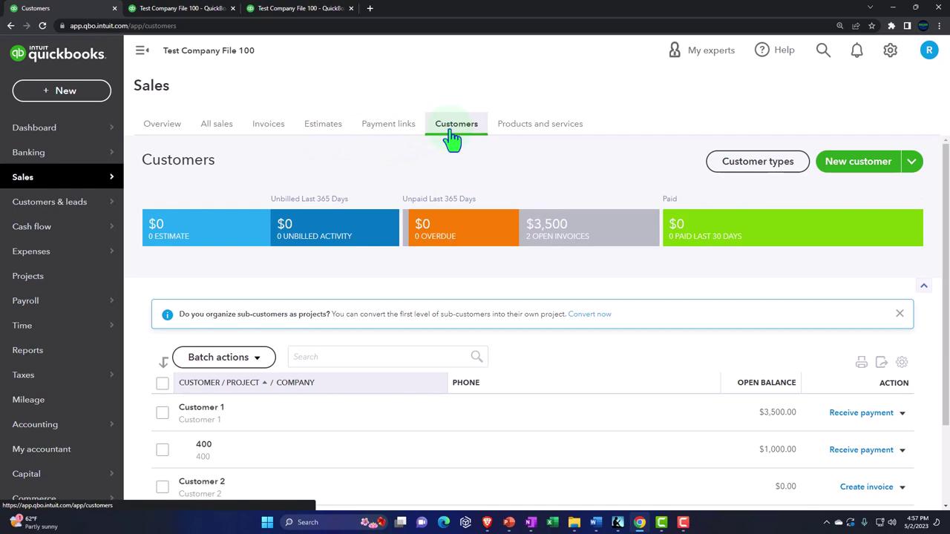
left_click(142, 49)
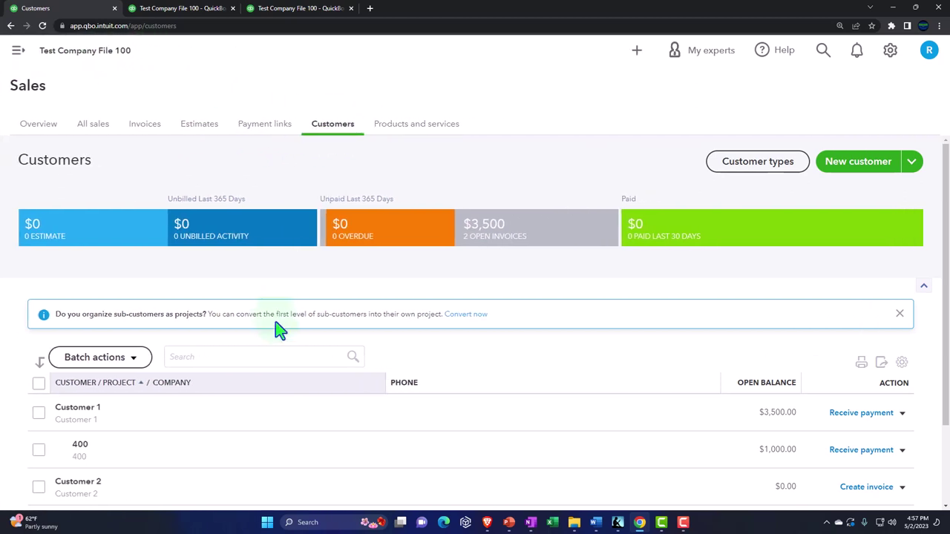
scroll(276, 349, "down", 2)
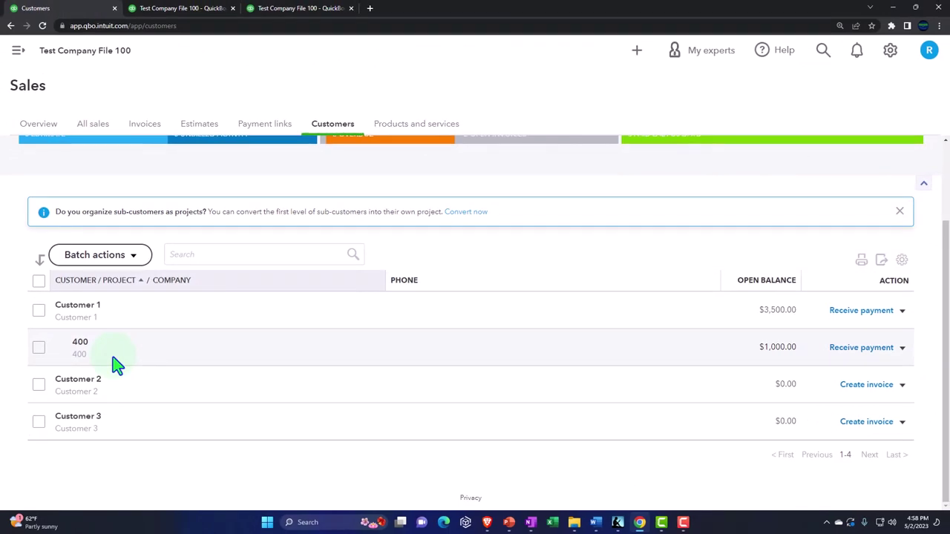
Start a new customer record and enter 410 as the company name.
scroll(117, 364, "up", 3)
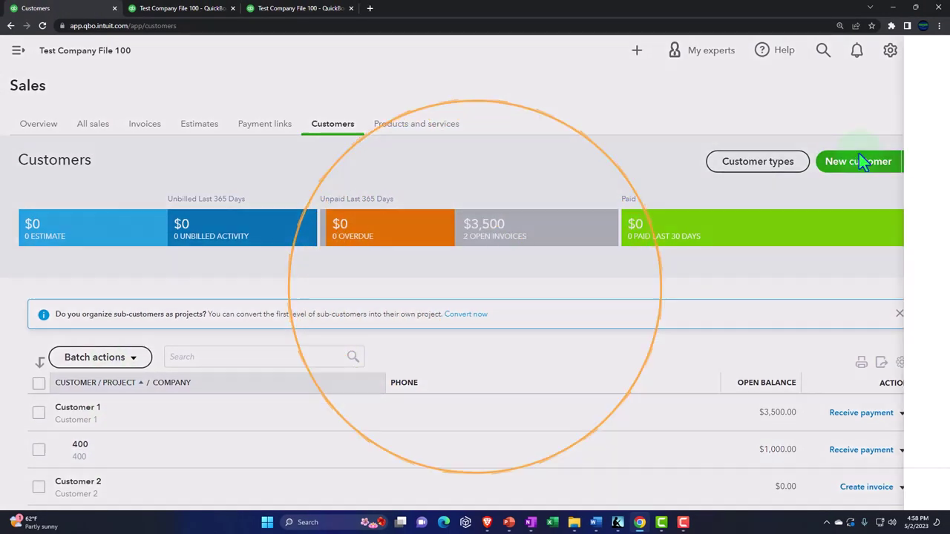
left_click(861, 161)
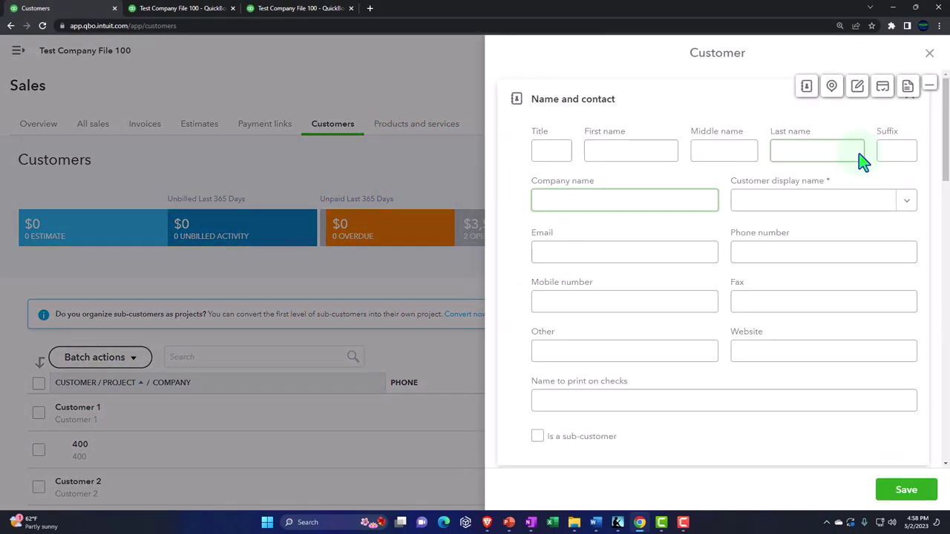
left_click(587, 200)
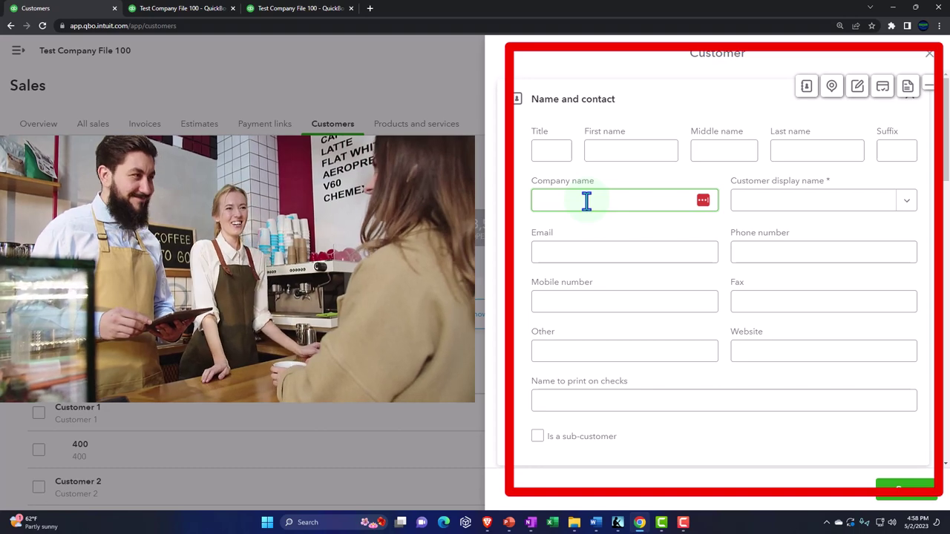
type("410")
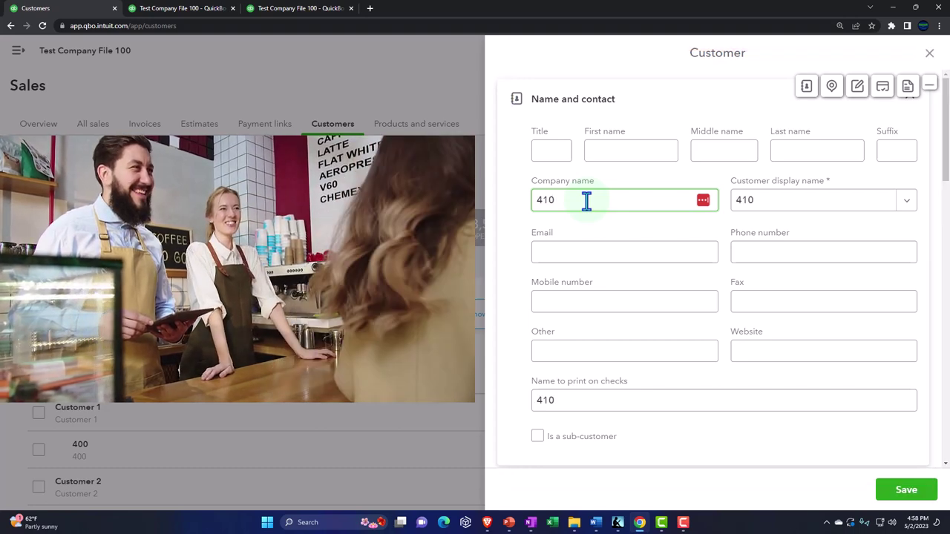
Mark the new customer as a sub-customer and choose Customer 1 as its parent customer.
scroll(586, 200, "down", 1)
scroll(590, 237, "down", 1)
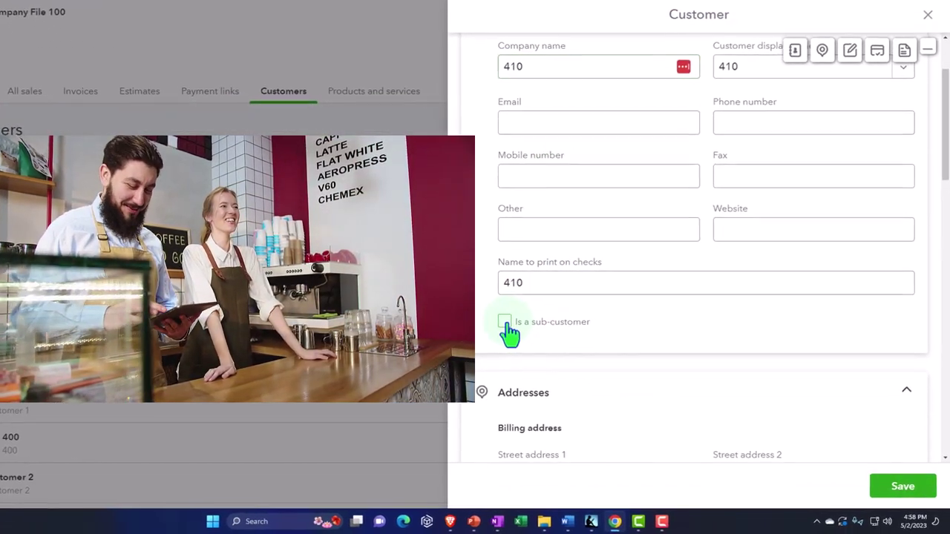
left_click(537, 338)
scroll(579, 311, "down", 2)
left_click(648, 264)
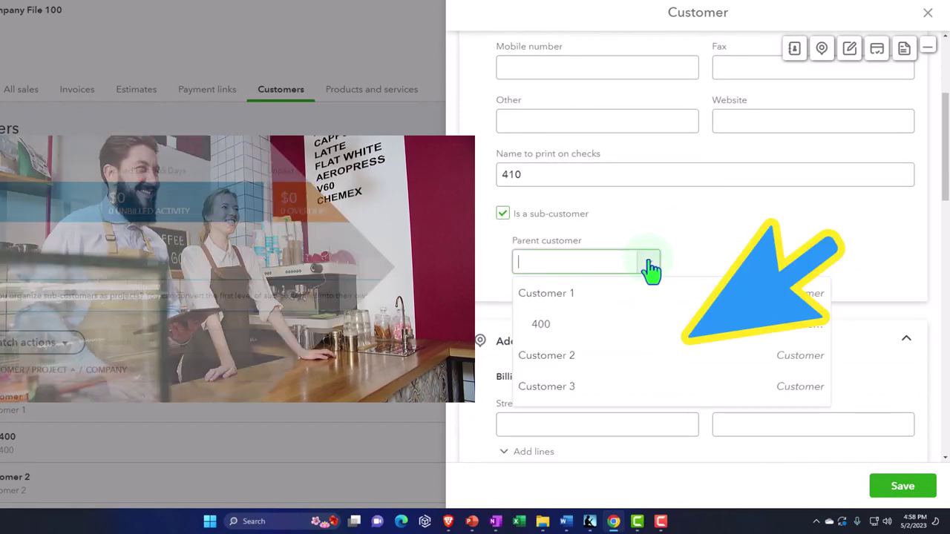
left_click(573, 296)
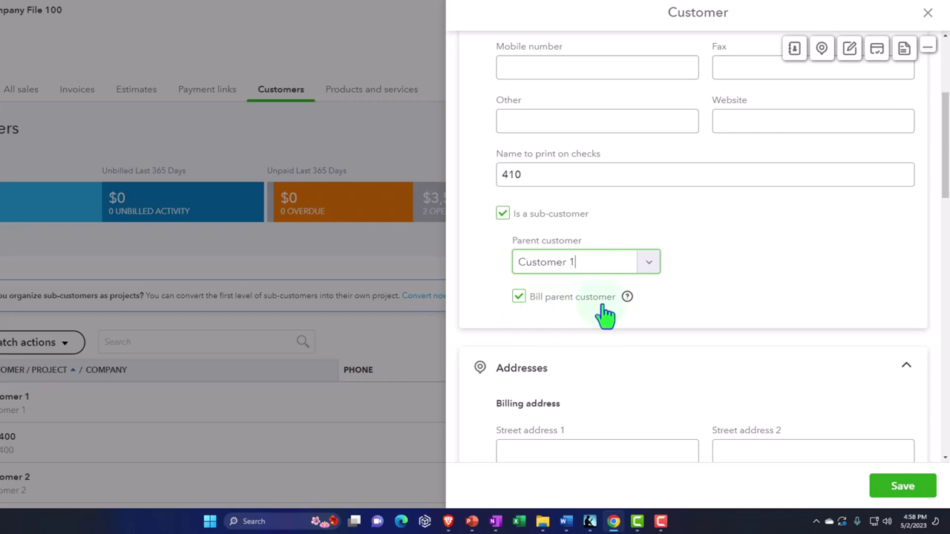
Save the new sub-customer and return to the full Customers list.
scroll(601, 308, "down", 1)
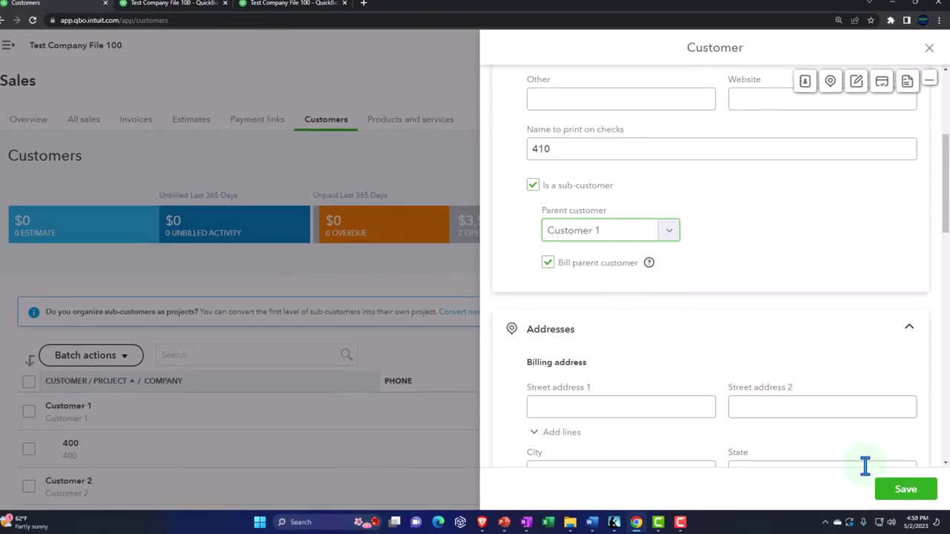
left_click(887, 505)
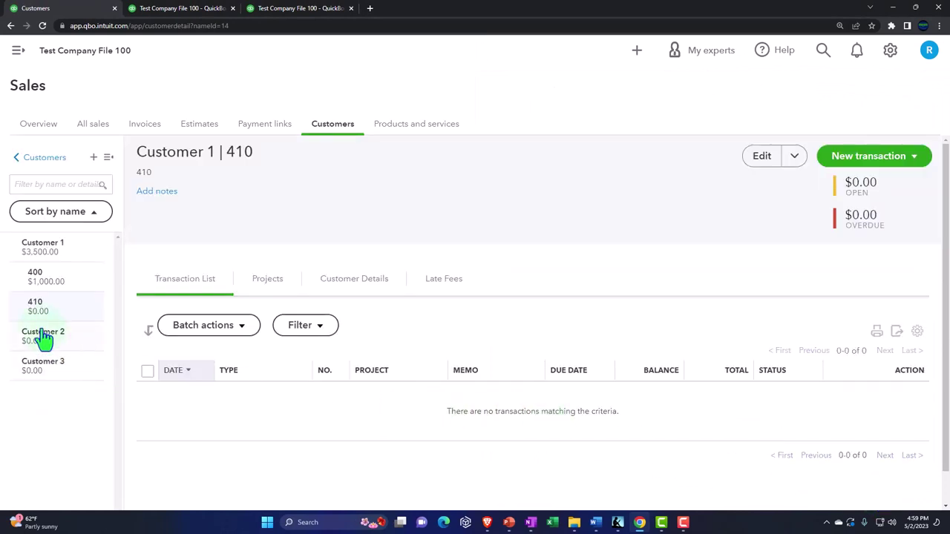
left_click(43, 162)
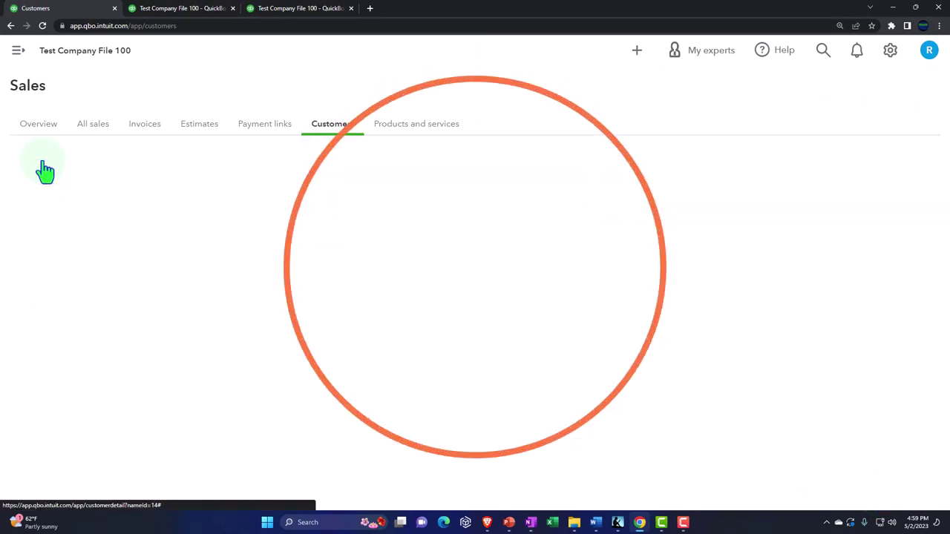
scroll(158, 345, "down", 2)
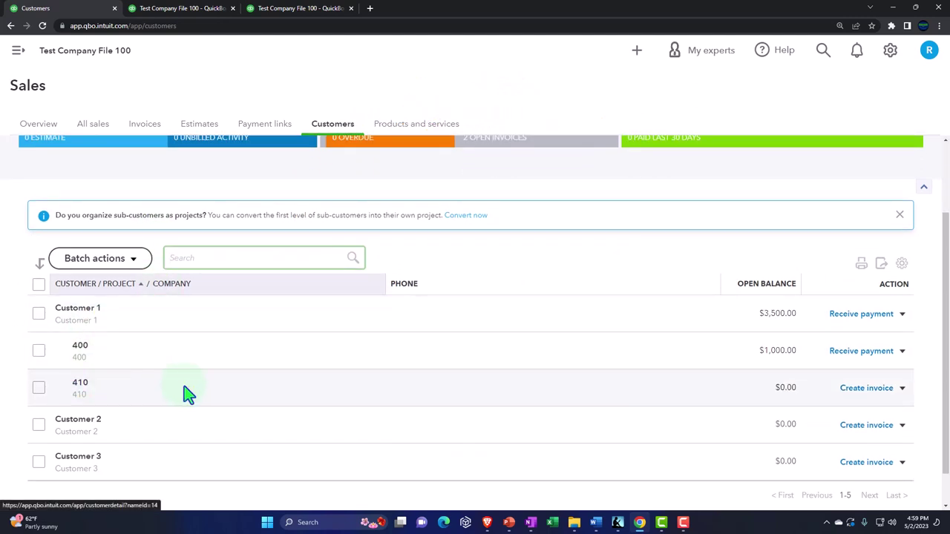
Start a new customer record and enter 415 as the company name.
scroll(189, 394, "up", 2)
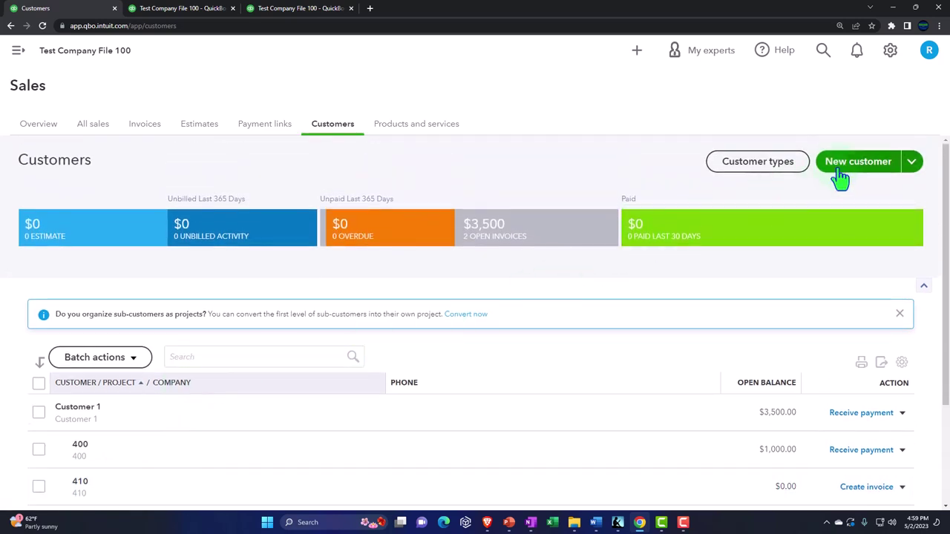
left_click(857, 161)
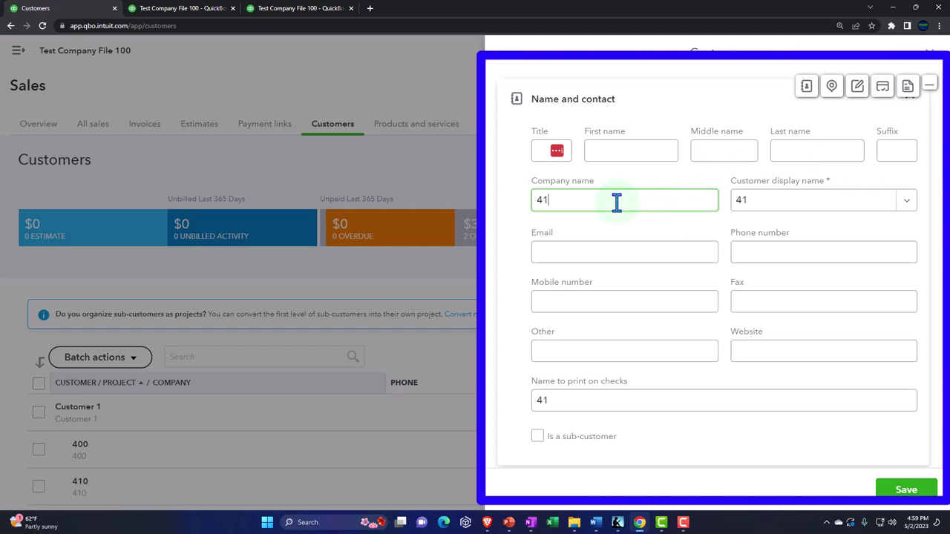
key("Tab")
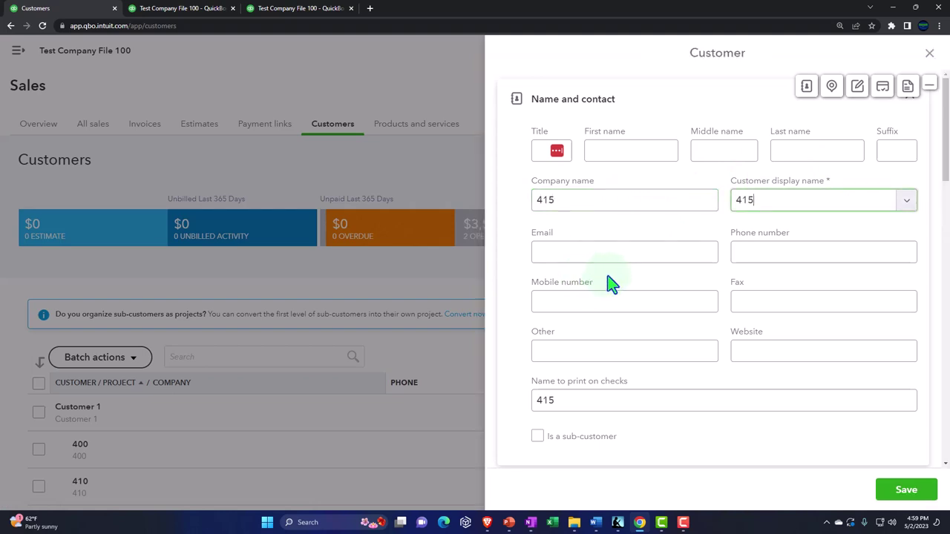
Make 415 a sub-customer of Customer 1 and keep billing to the parent customer enabled.
scroll(605, 304, "down", 2)
left_click(538, 336)
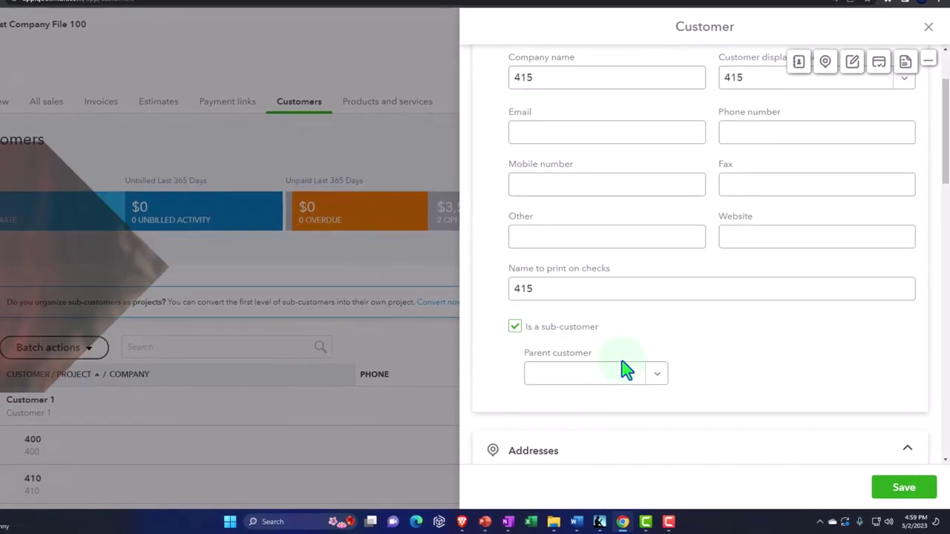
left_click(659, 380)
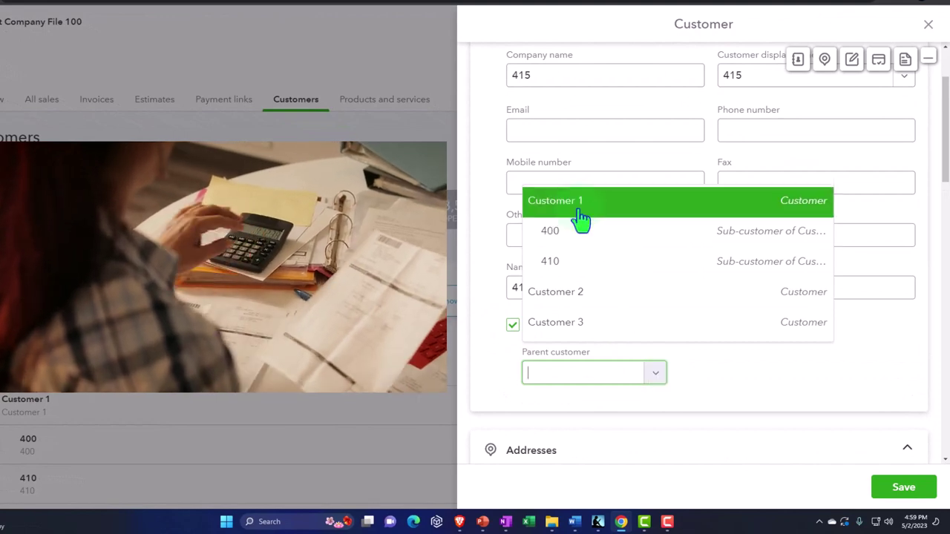
left_click(574, 207)
scroll(666, 313, "down", 2)
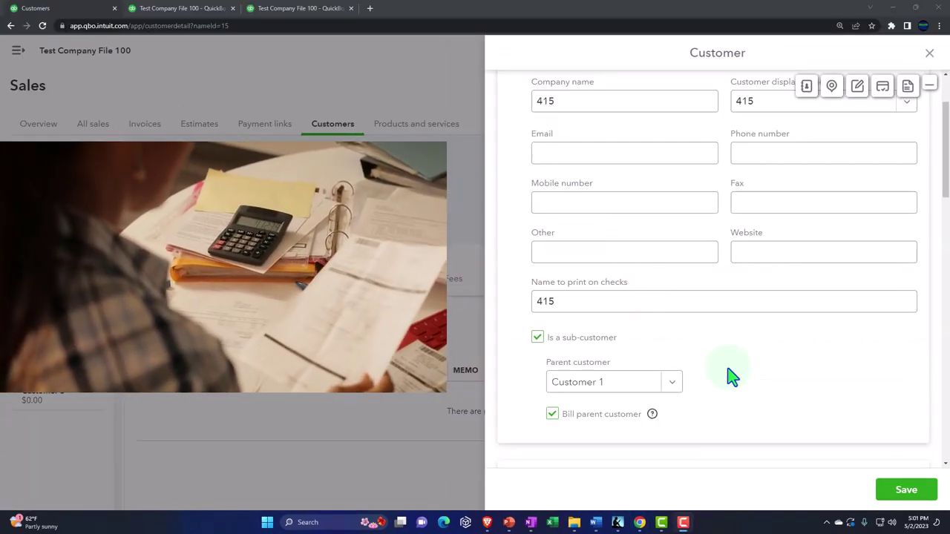
scroll(727, 375, "down", 2)
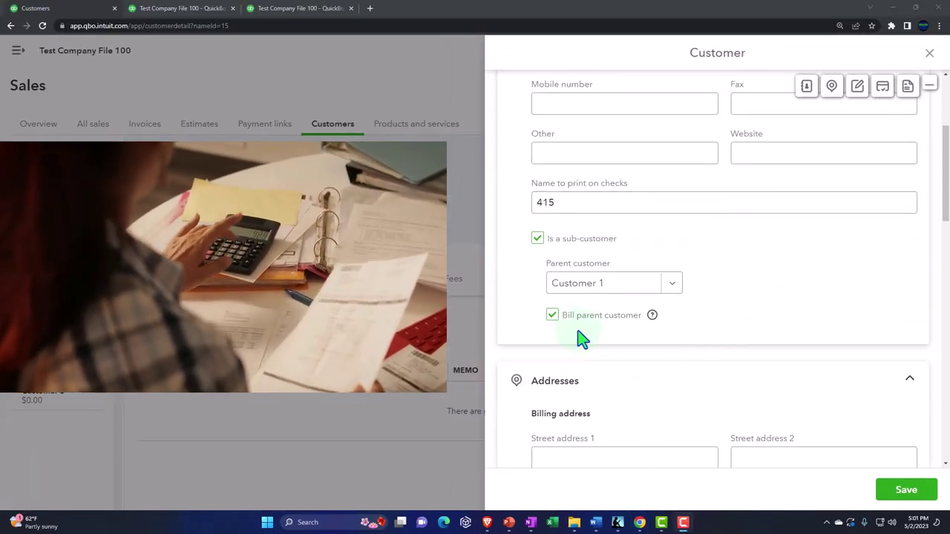
left_click(551, 318)
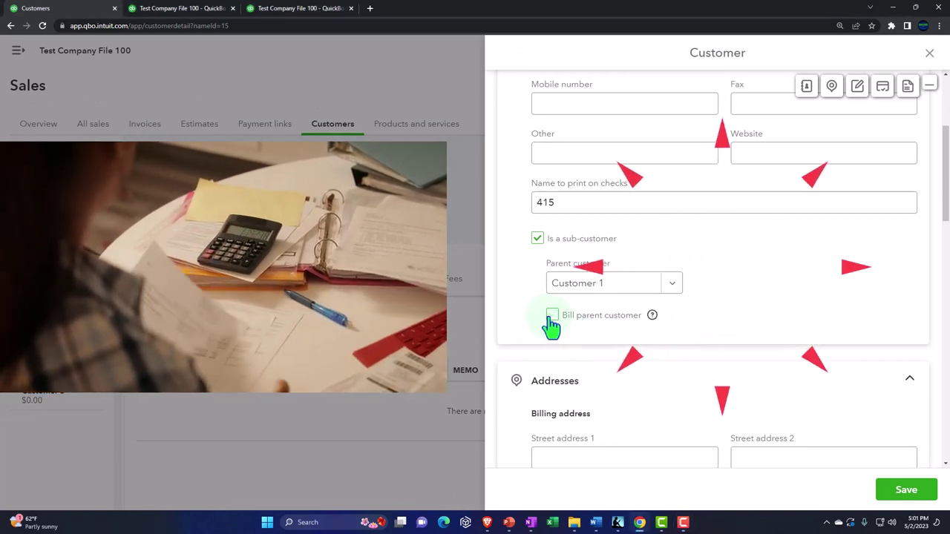
left_click(551, 317)
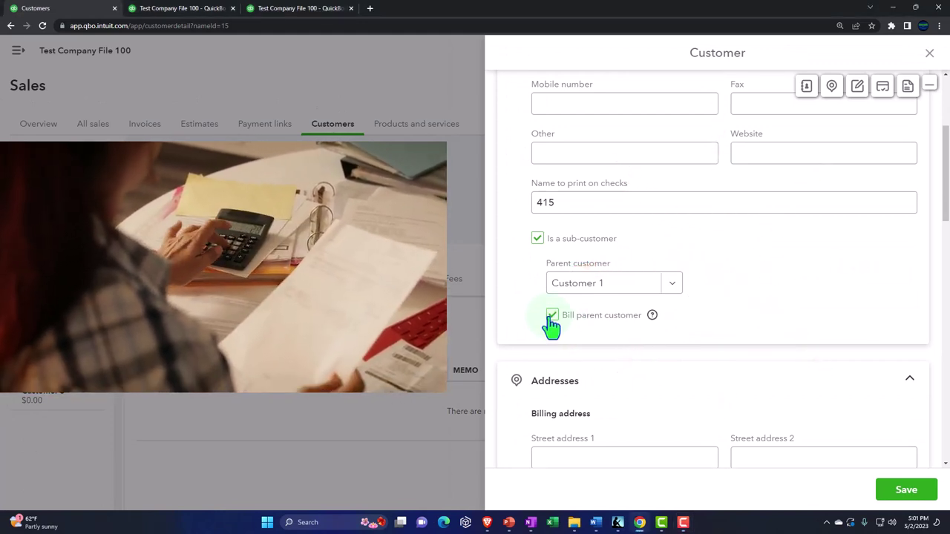
Save sub-customer 415 and return to the full Customers list.
left_click(905, 491)
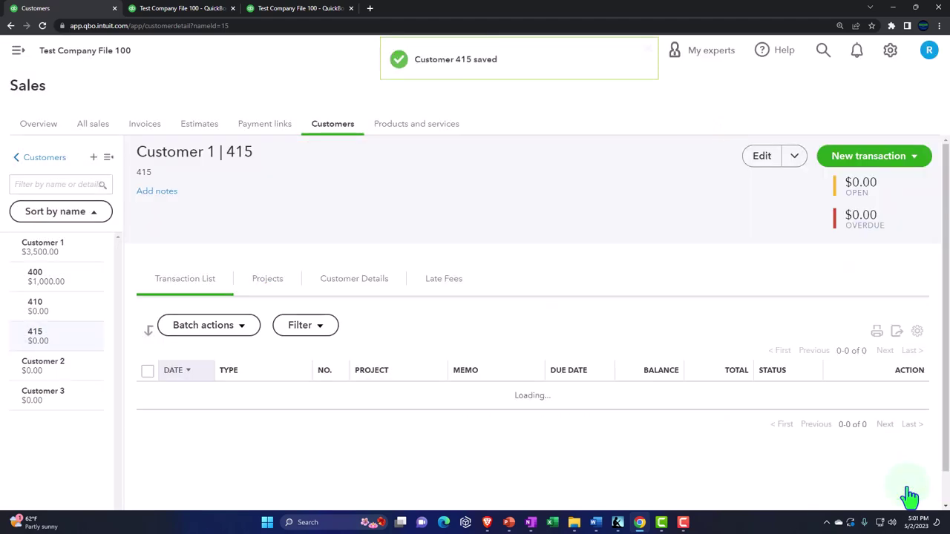
left_click(64, 167)
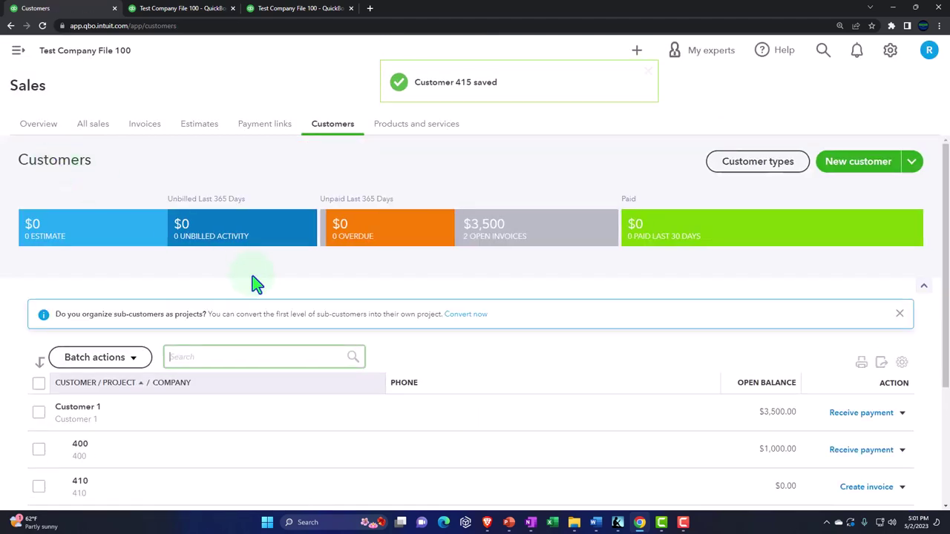
scroll(146, 308, "down", 2)
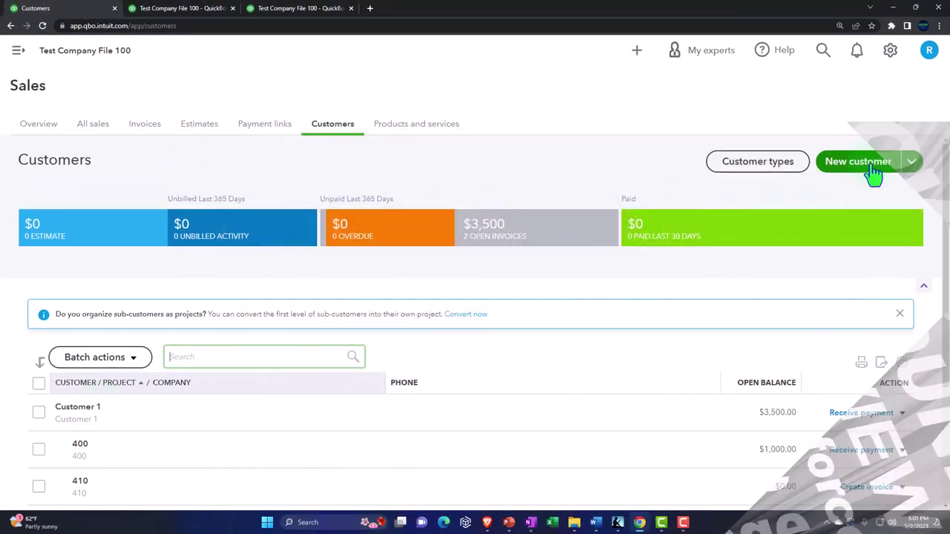
Start a new customer record with company name 501 and make it a sub-customer of Customer 2.
left_click(858, 162)
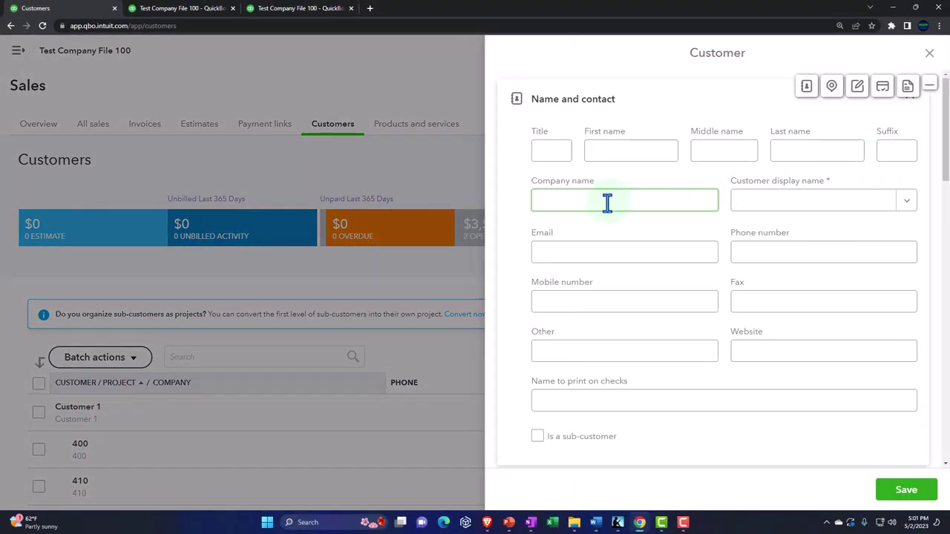
type("501")
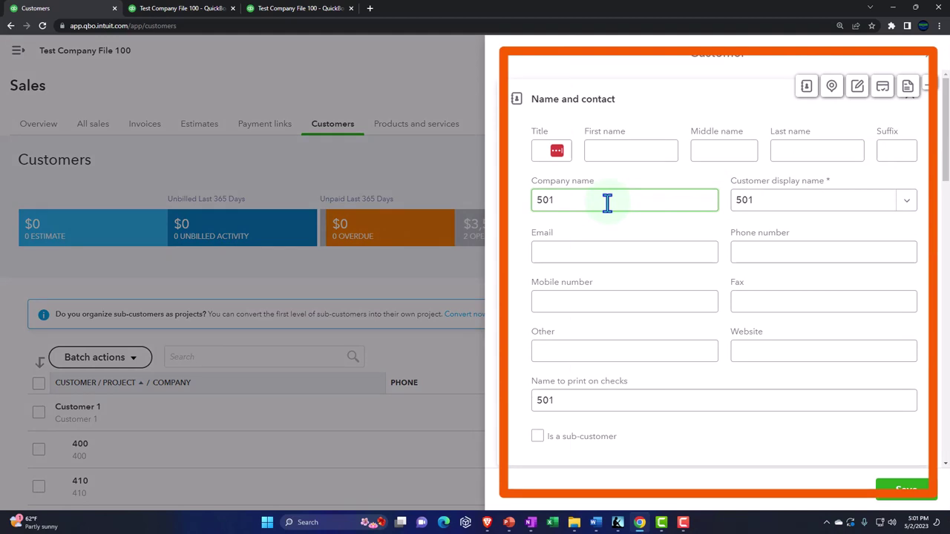
scroll(607, 203, "down", 2)
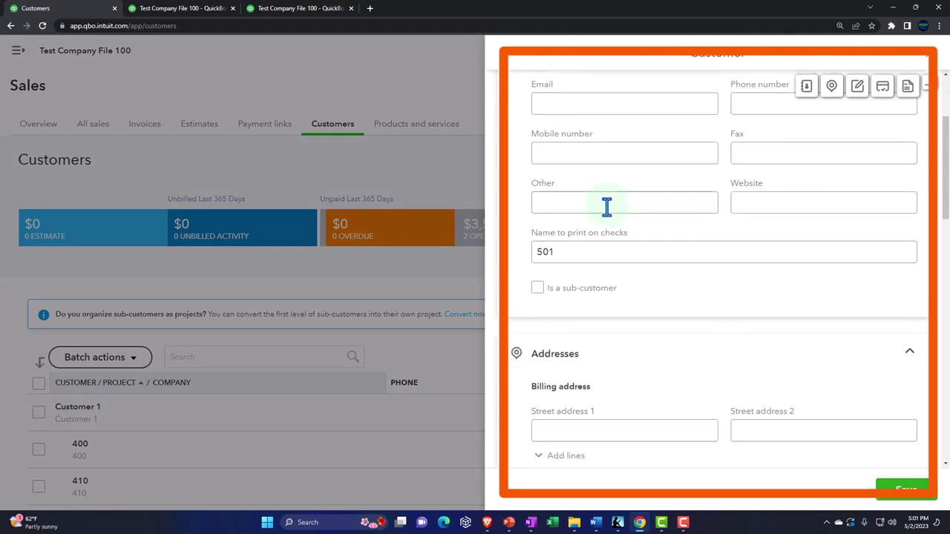
left_click(537, 288)
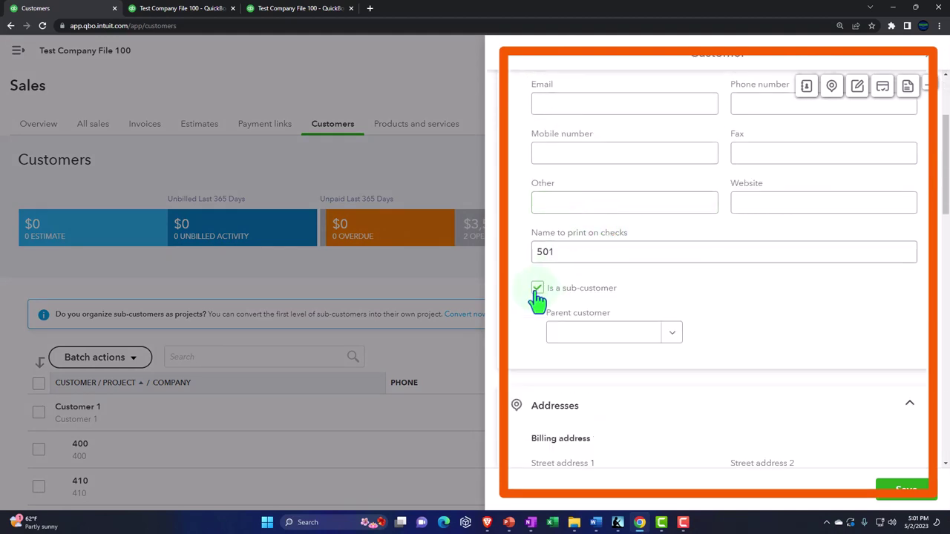
left_click(674, 336)
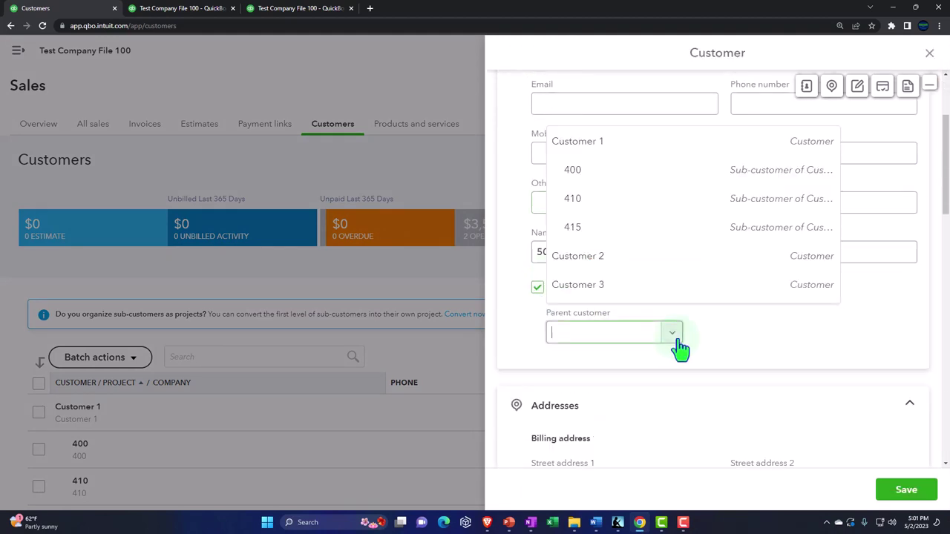
left_click(618, 259)
Save sub-customer 501 and go back to the full Customers list.
left_click(906, 492)
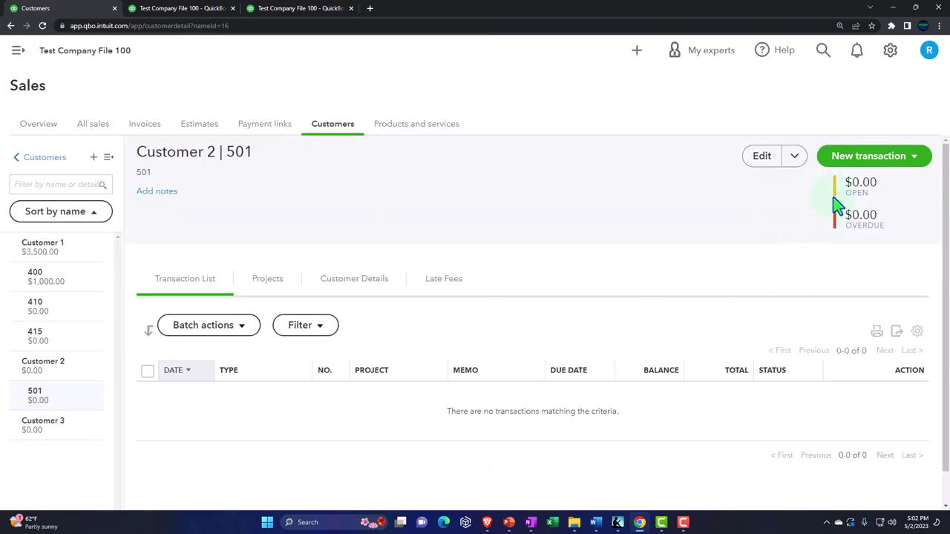
left_click(844, 165)
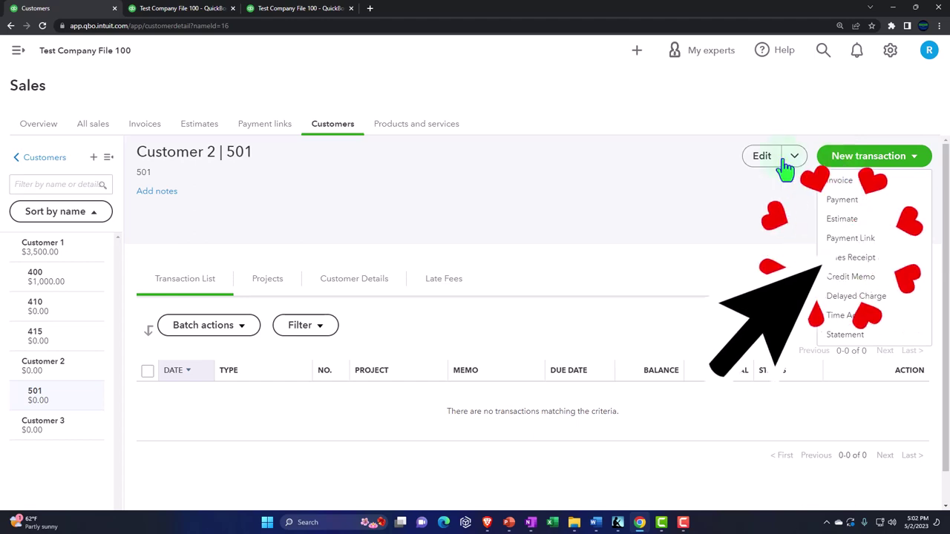
left_click(30, 159)
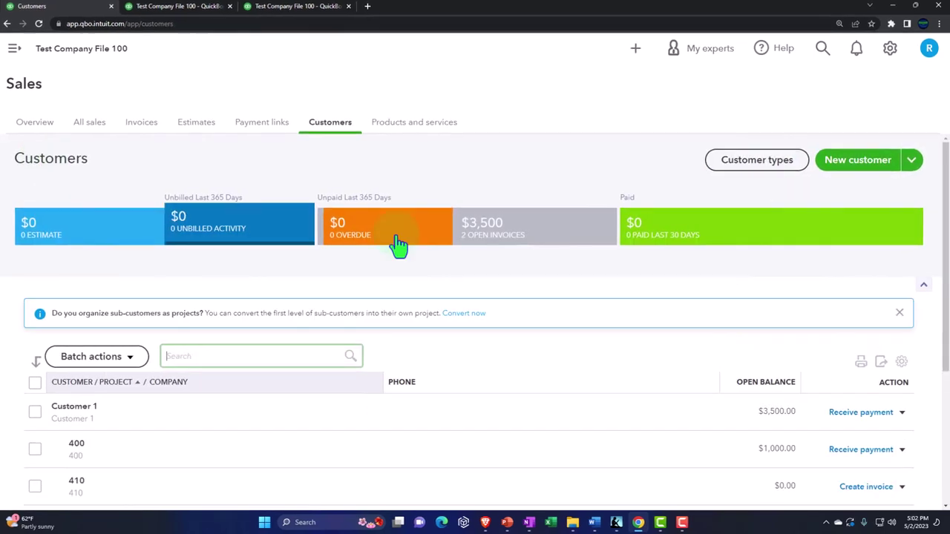
Create a customer with company name 512 as a sub-customer of Customer 2 and save it.
left_click(853, 162)
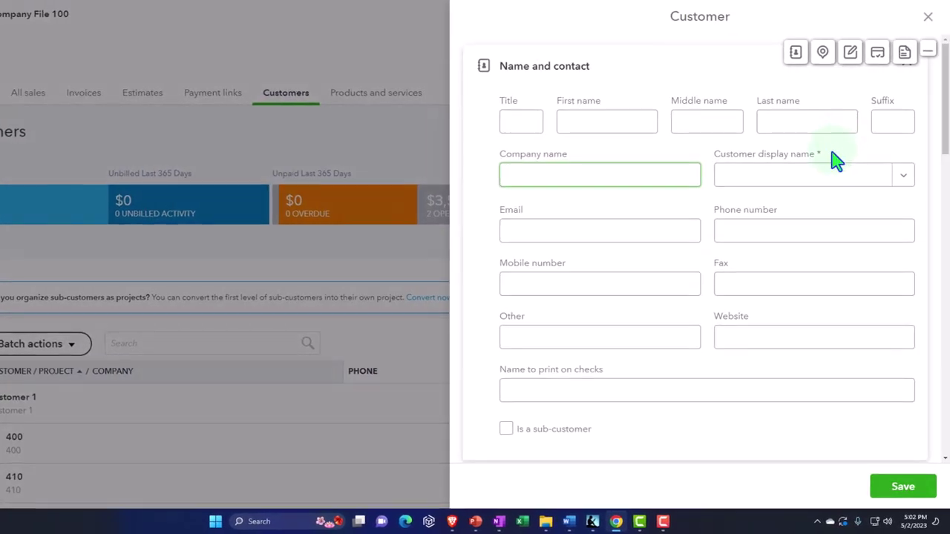
type("51")
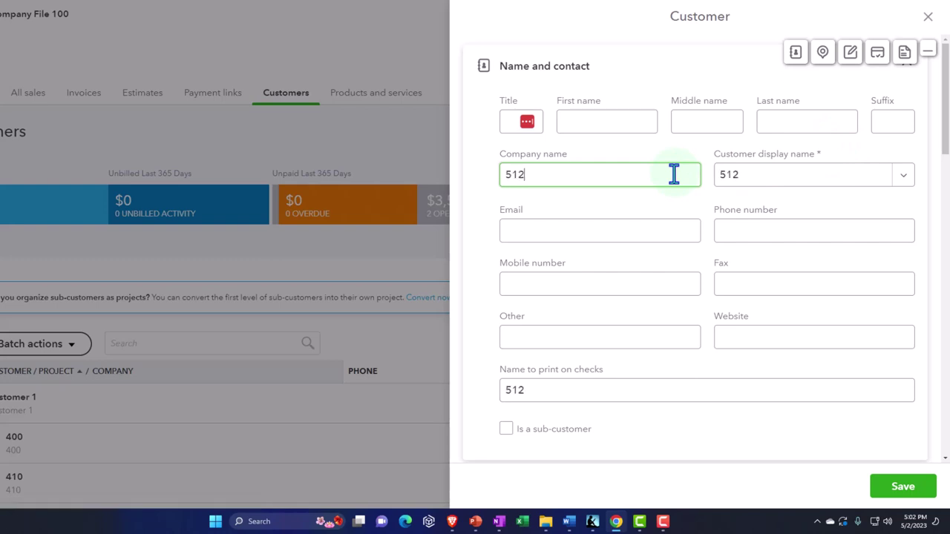
type("2")
scroll(619, 269, "down", 6)
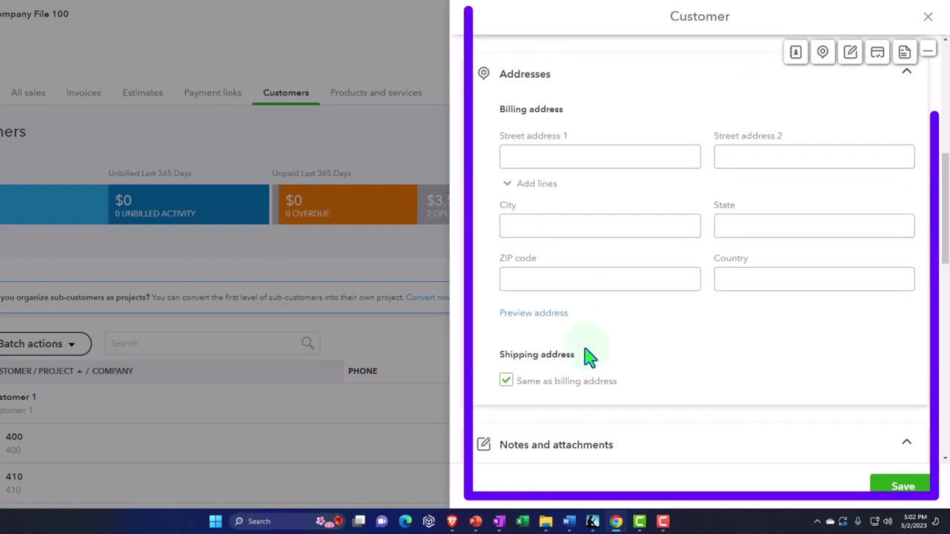
scroll(529, 386, "up", 5)
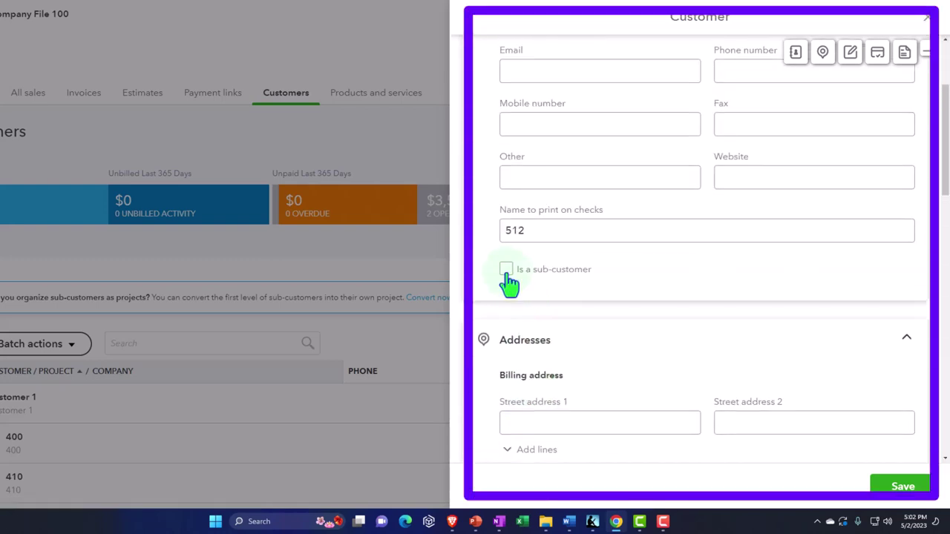
left_click(505, 269)
left_click(647, 321)
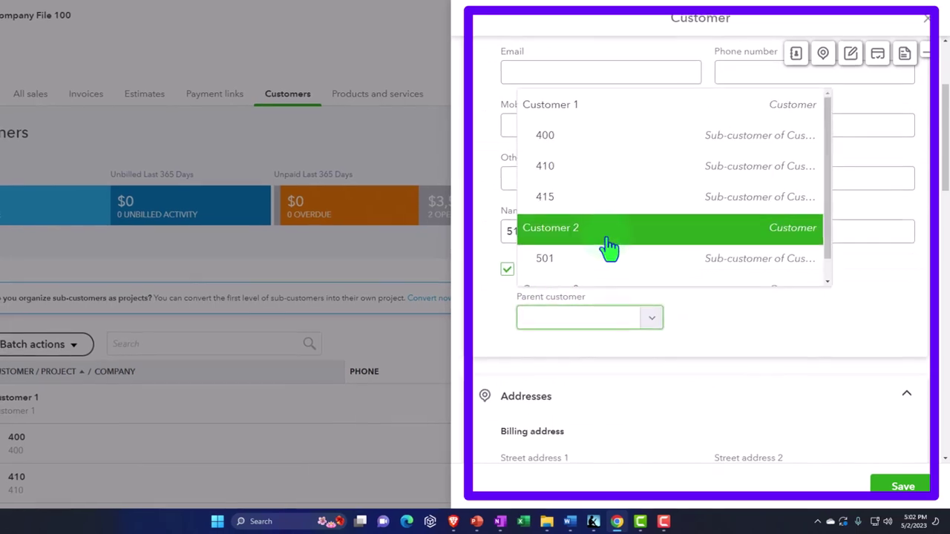
left_click(605, 236)
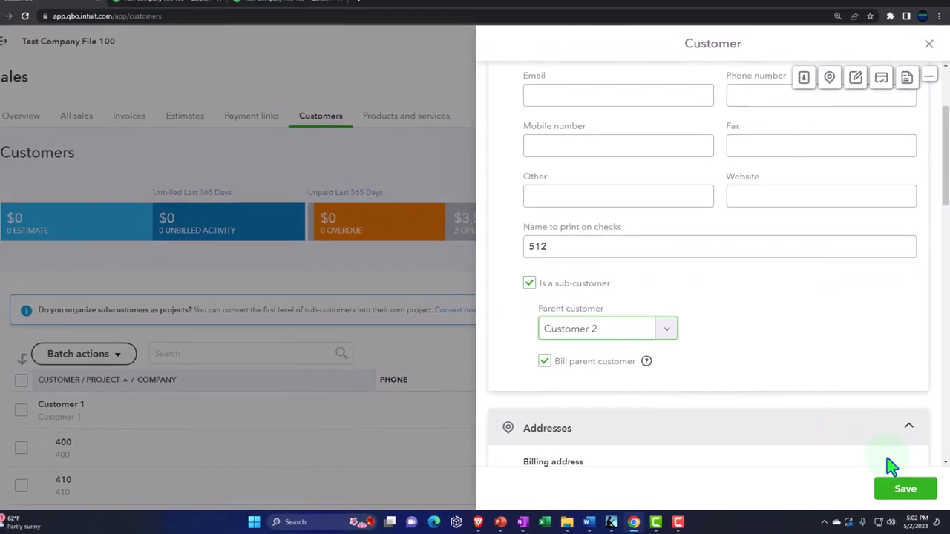
left_click(906, 489)
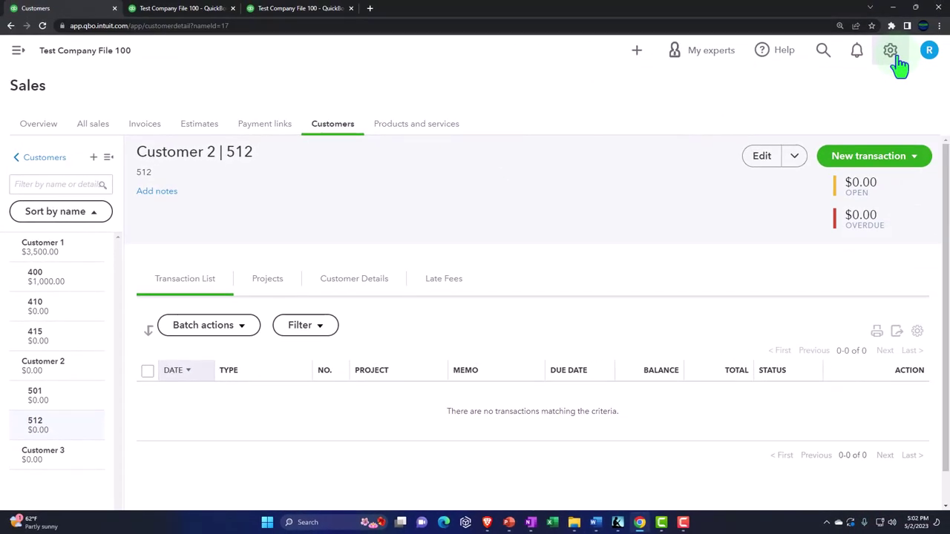
Open the Bills and expenses settings, enable the default markup rate for billable expenses, and leave without saving.
left_click(894, 57)
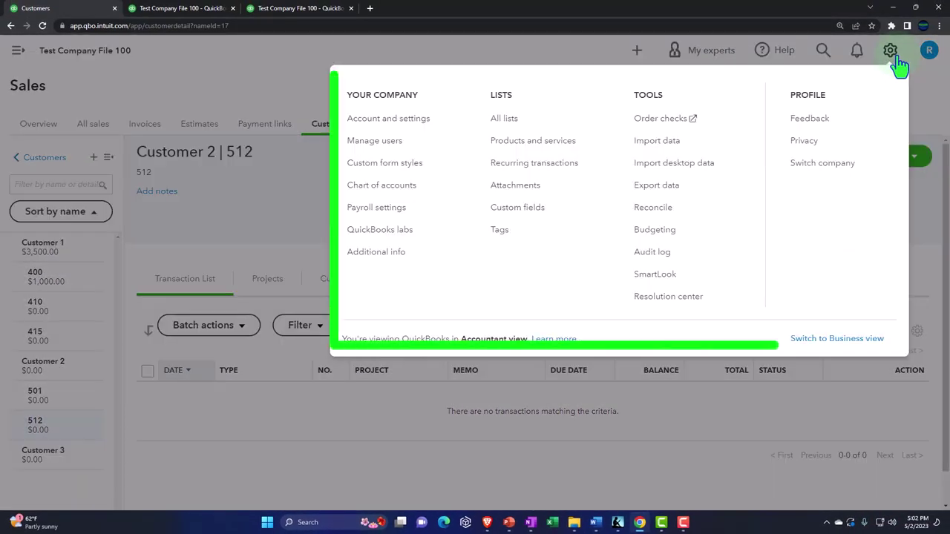
left_click(420, 130)
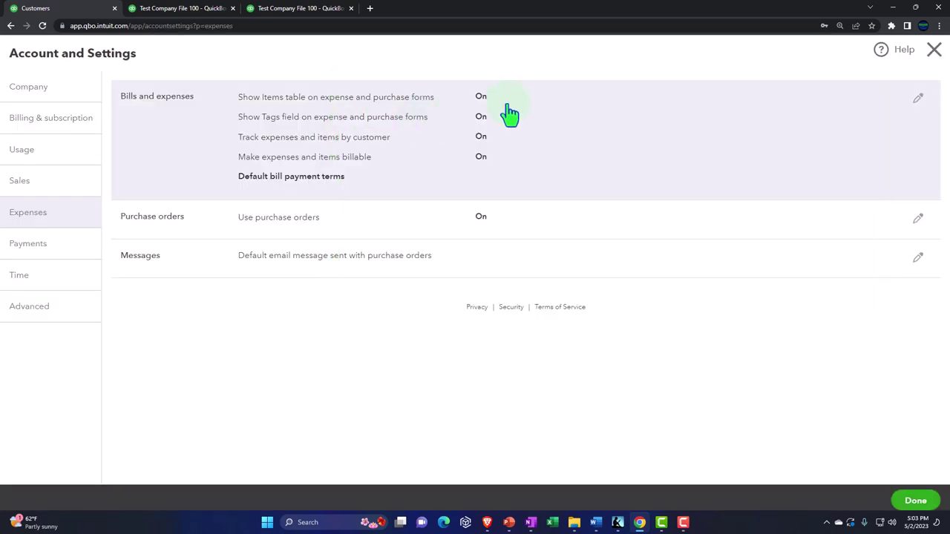
left_click(399, 152)
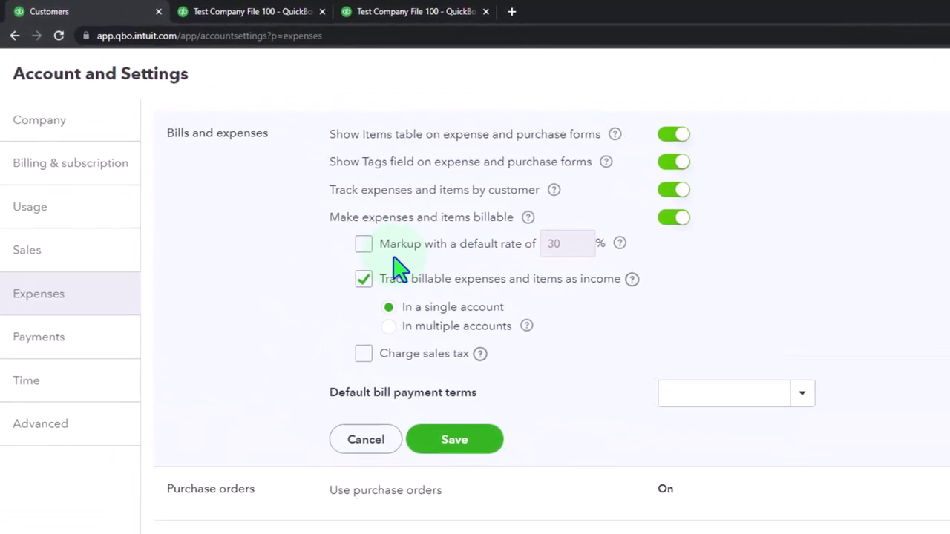
left_click(365, 245)
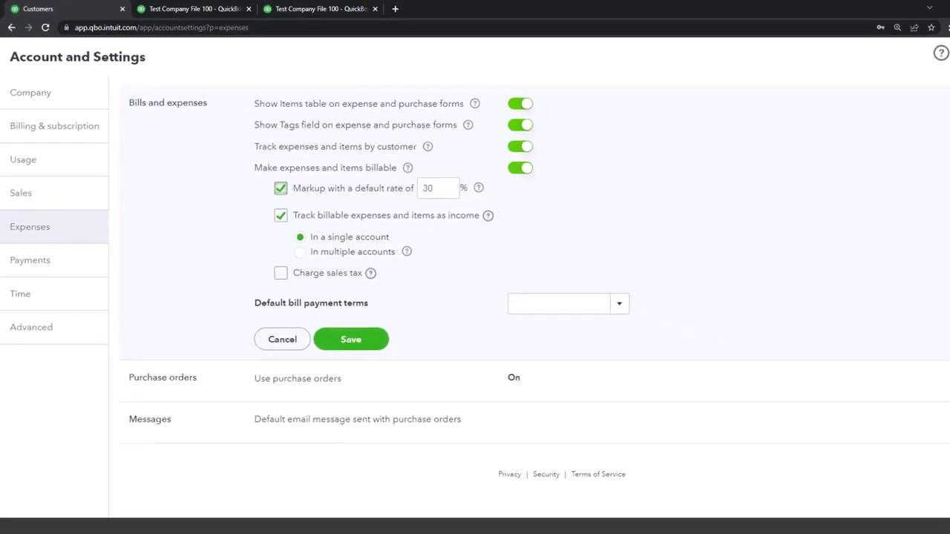
left_click(918, 501)
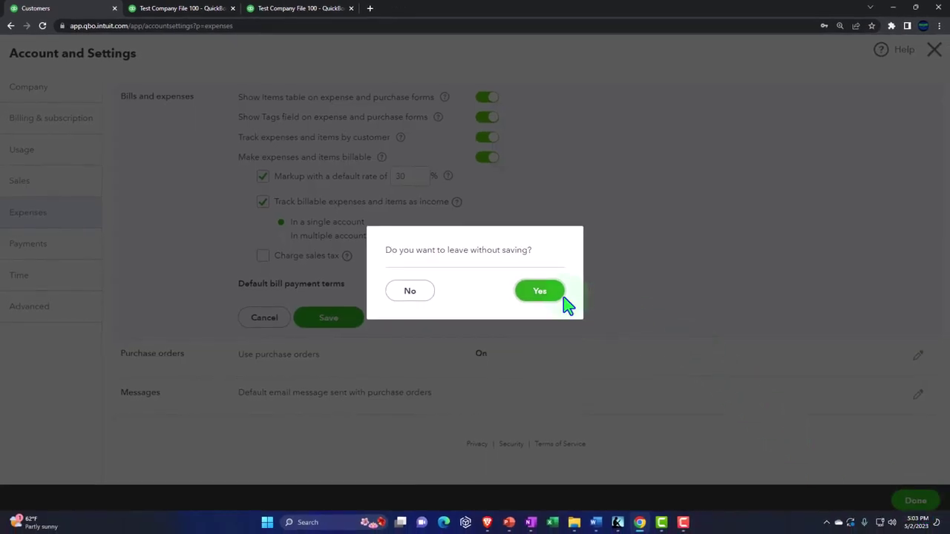
left_click(558, 295)
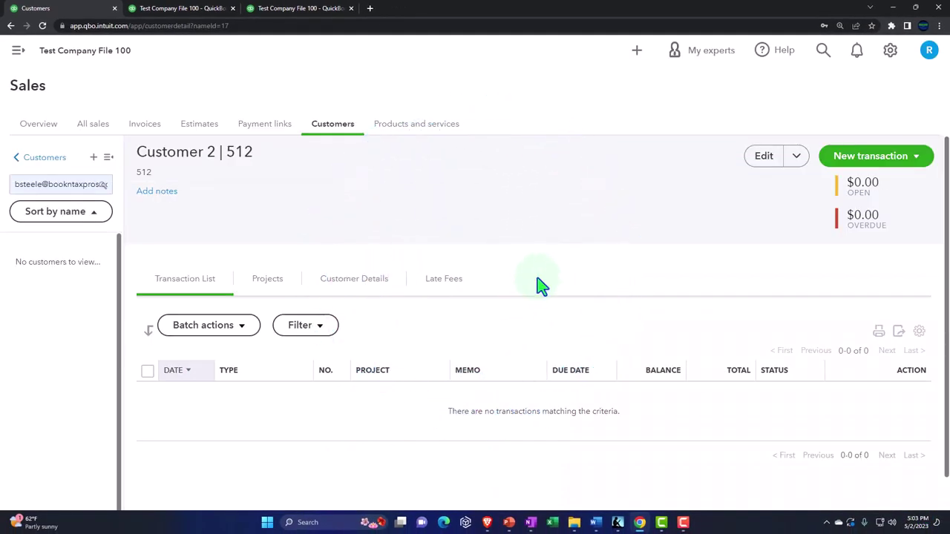
Return to the full Customers list and expand the navigation menu.
left_click(43, 170)
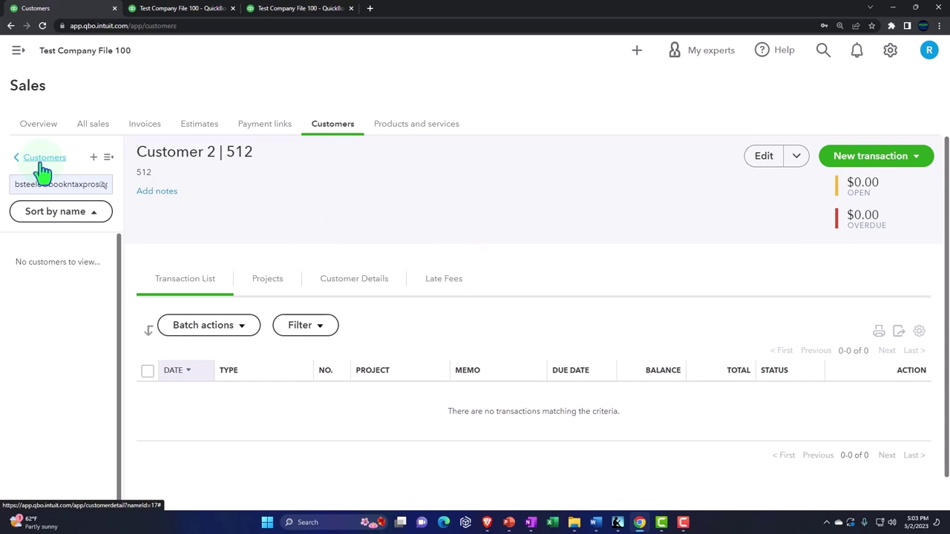
left_click(19, 53)
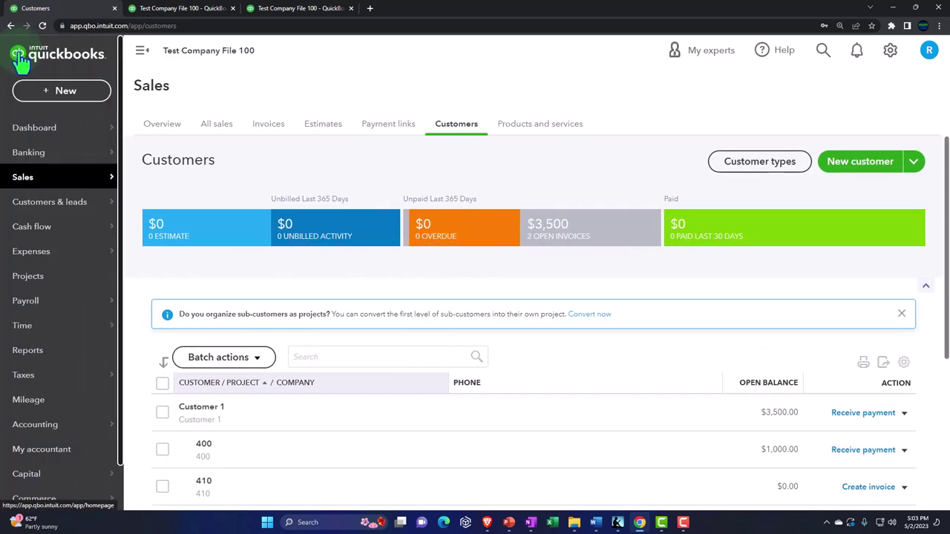
Start a new expense transaction with Vendor 1 as the payee.
left_click(141, 51)
left_click(633, 54)
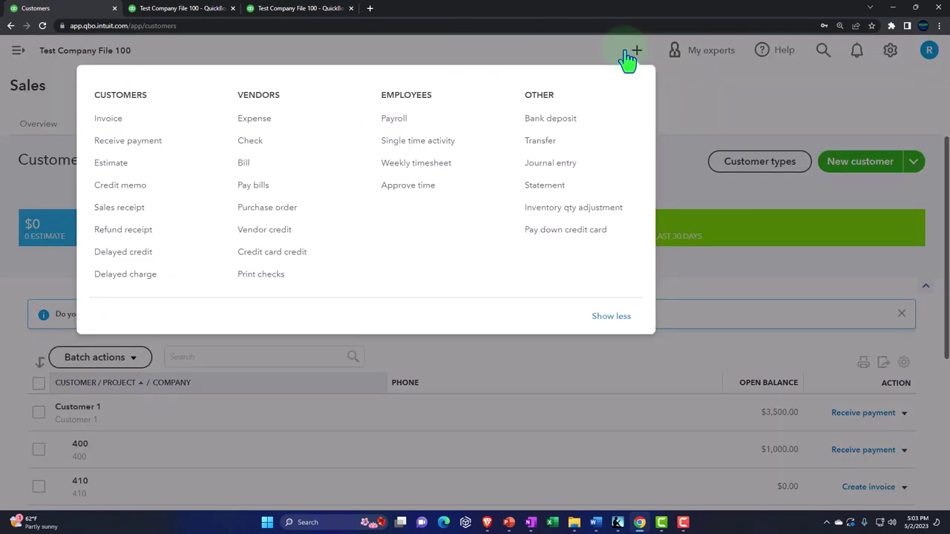
left_click(256, 119)
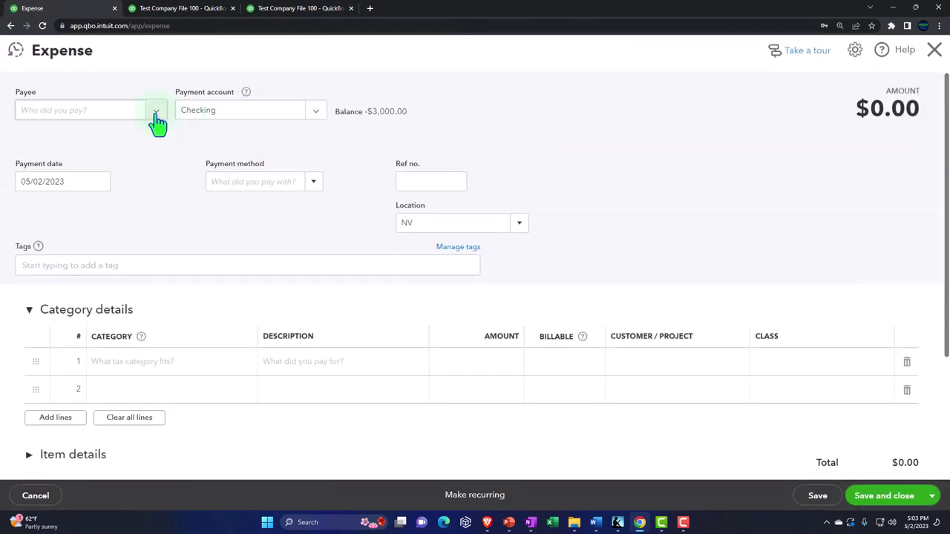
left_click(157, 115)
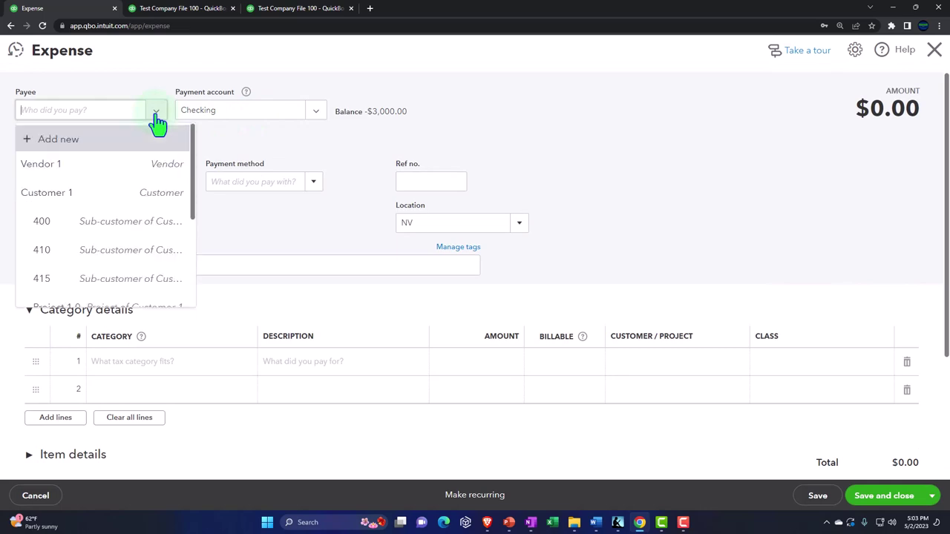
left_click(70, 165)
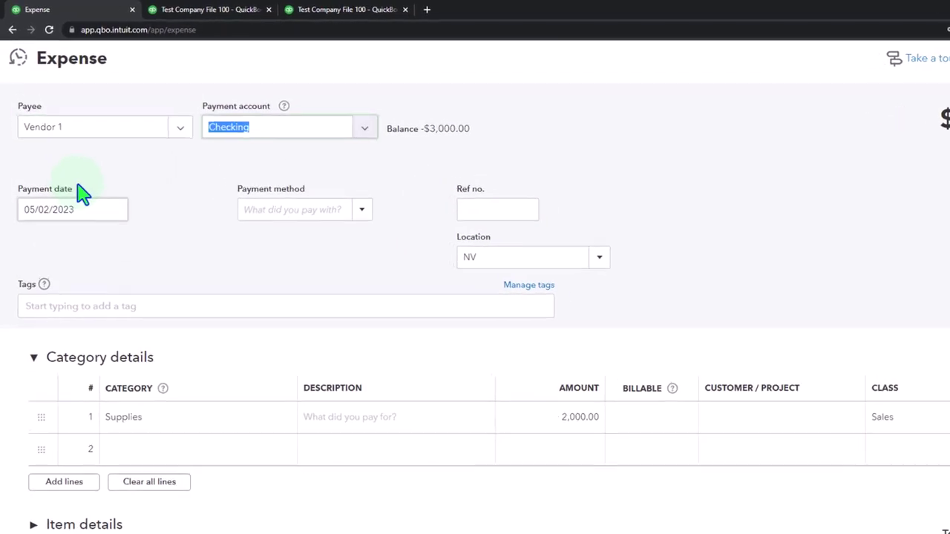
Set the expense's payment date to 01/01/2025 and skip the payment method, reference number and tags.
left_click(79, 190)
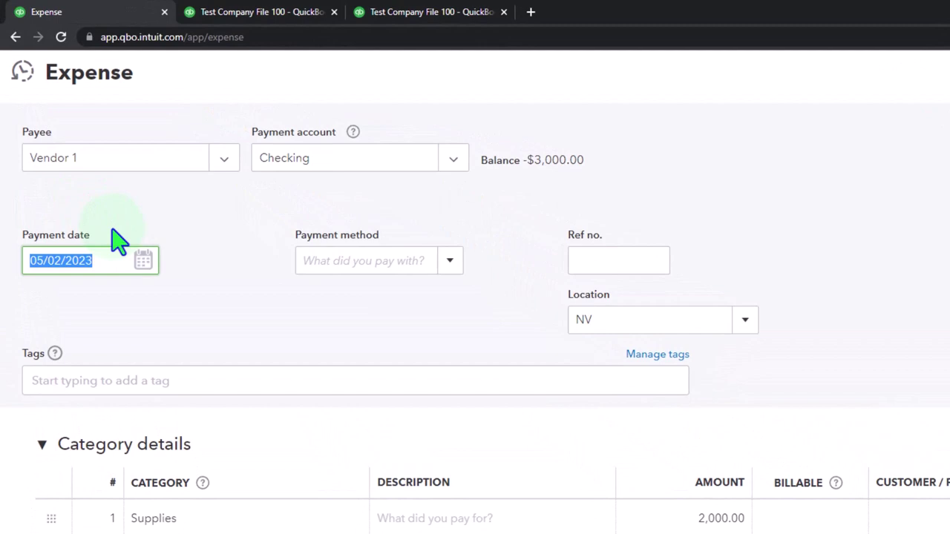
type("01/01")
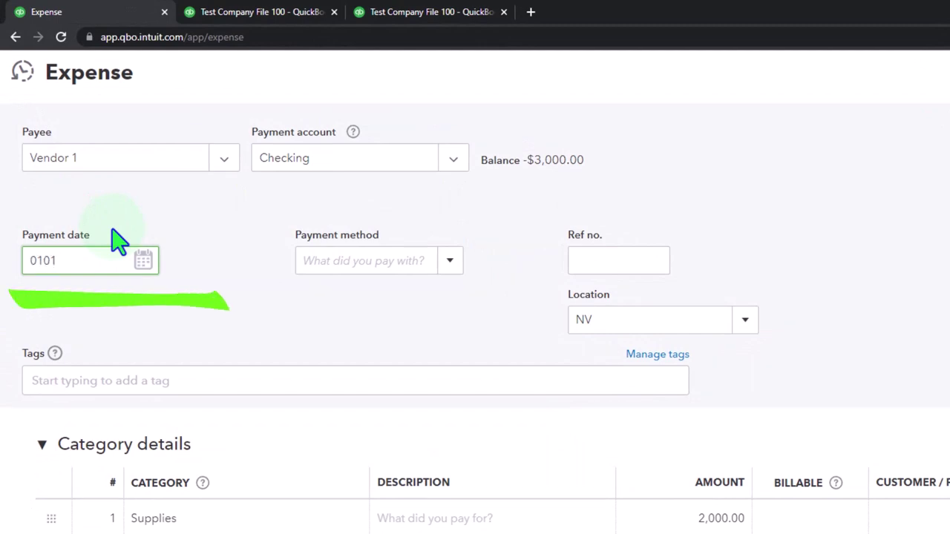
type("/2025")
key("Tab")
key("Tab")
key("Tab")
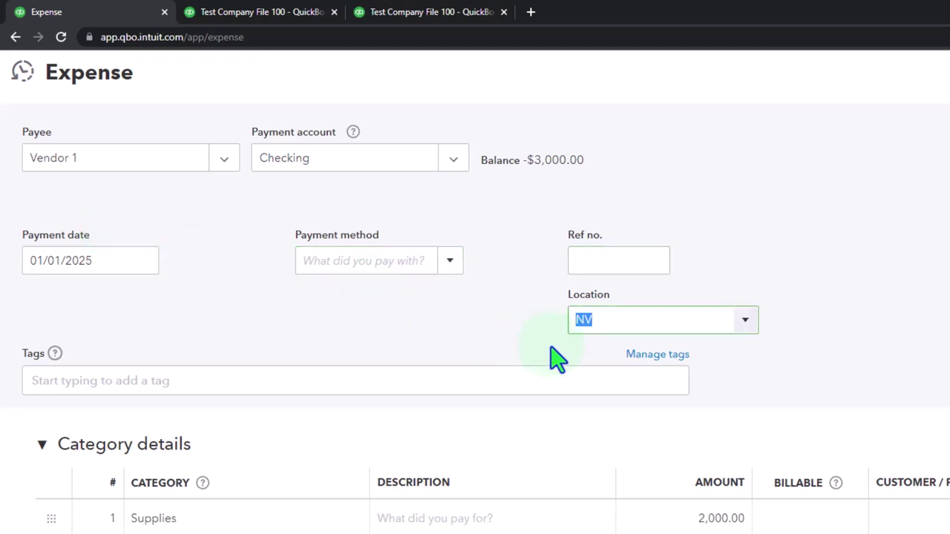
key("Tab")
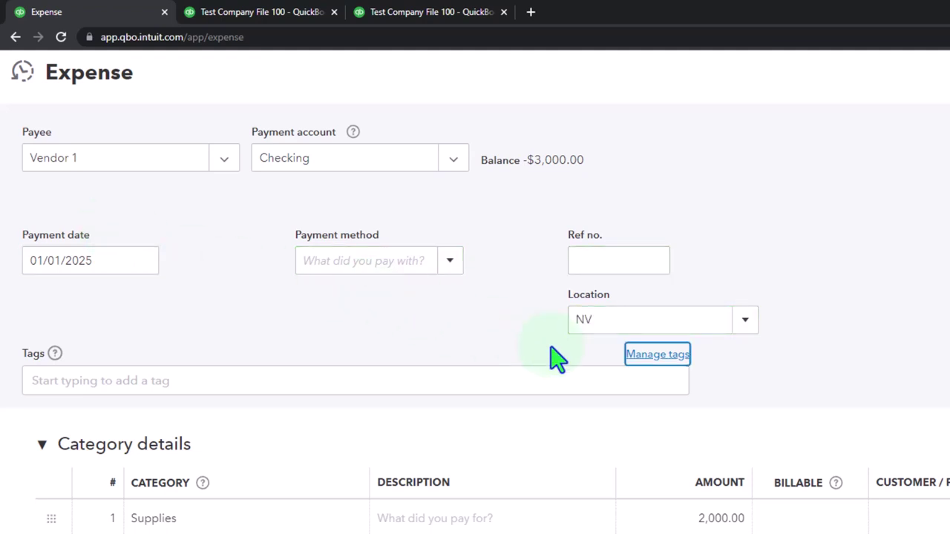
key("Tab")
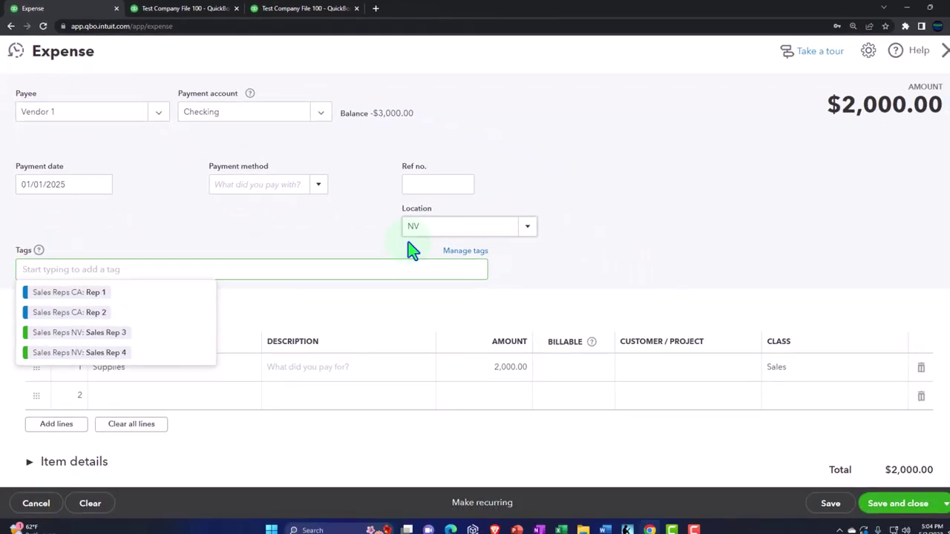
key("Tab")
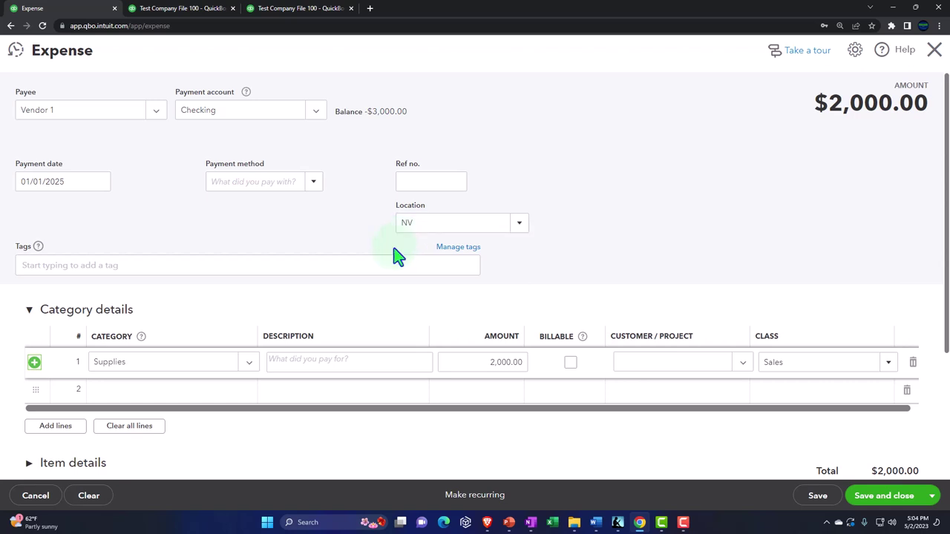
Create a Cost of Goods Sold account with detail type Supplies & Materials - COGS as the first expense line's category.
left_click(250, 368)
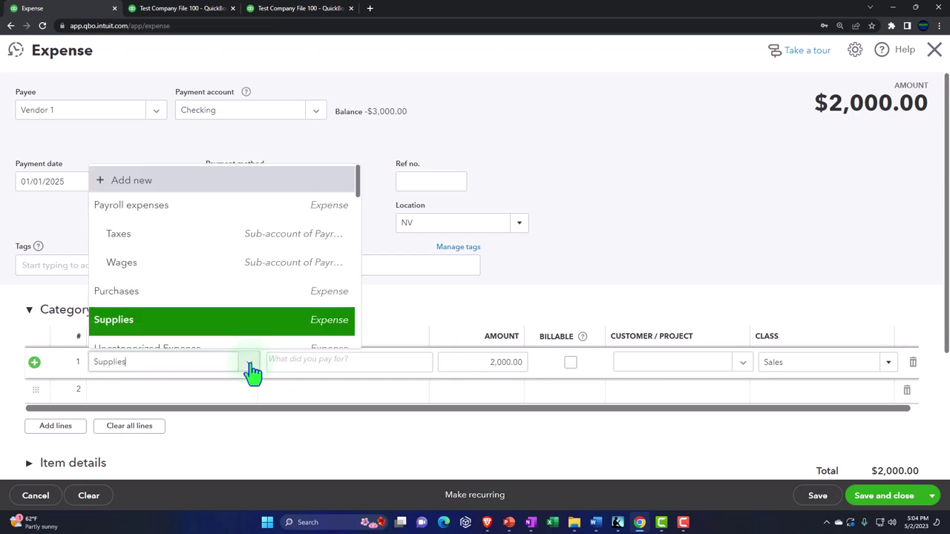
left_click(153, 186)
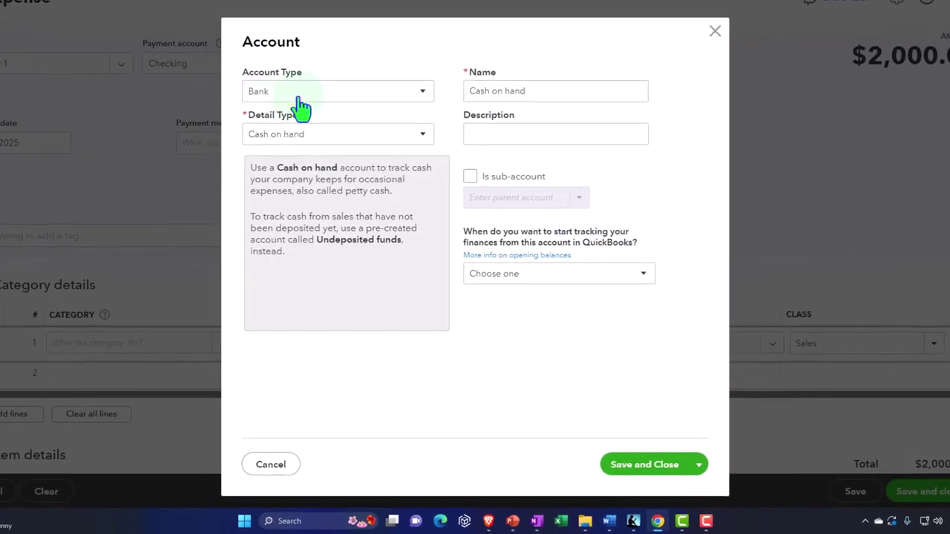
left_click(328, 157)
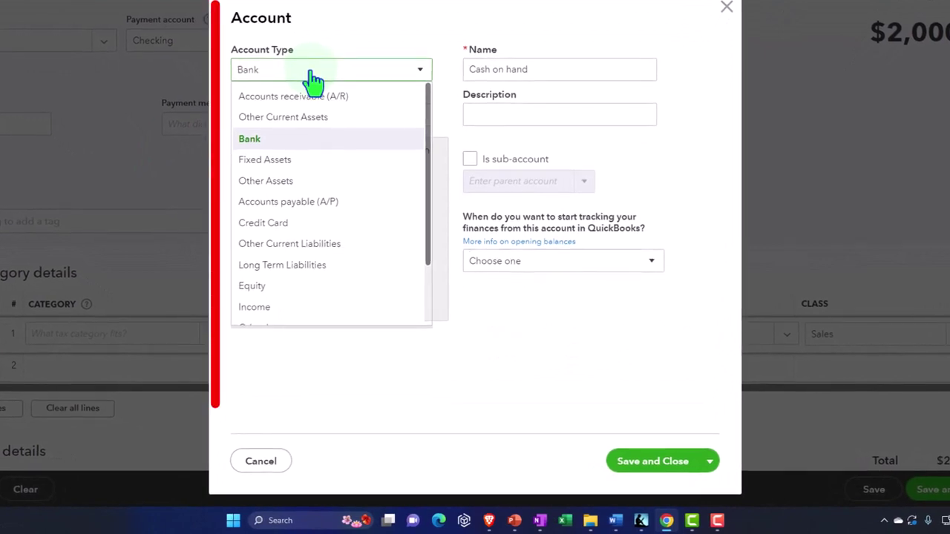
scroll(318, 178, "down", 1)
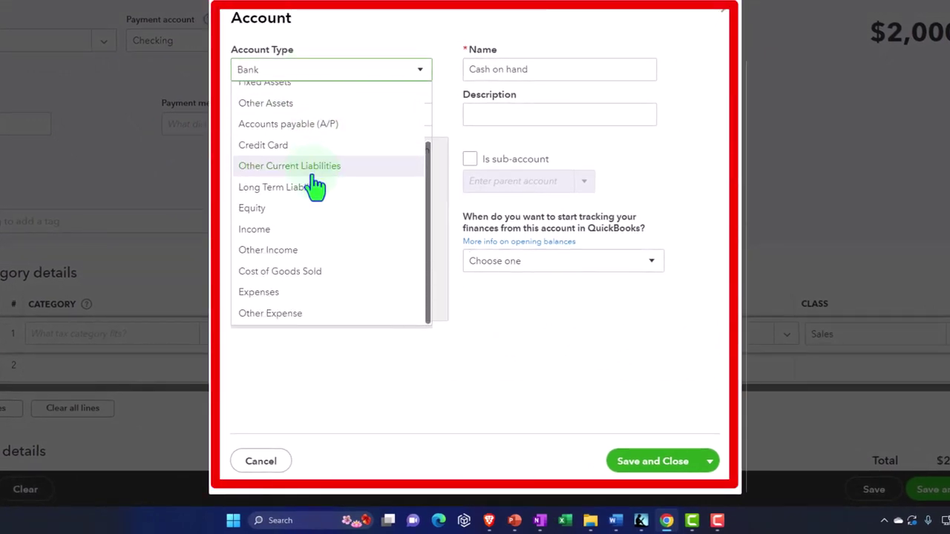
left_click(308, 275)
left_click(399, 127)
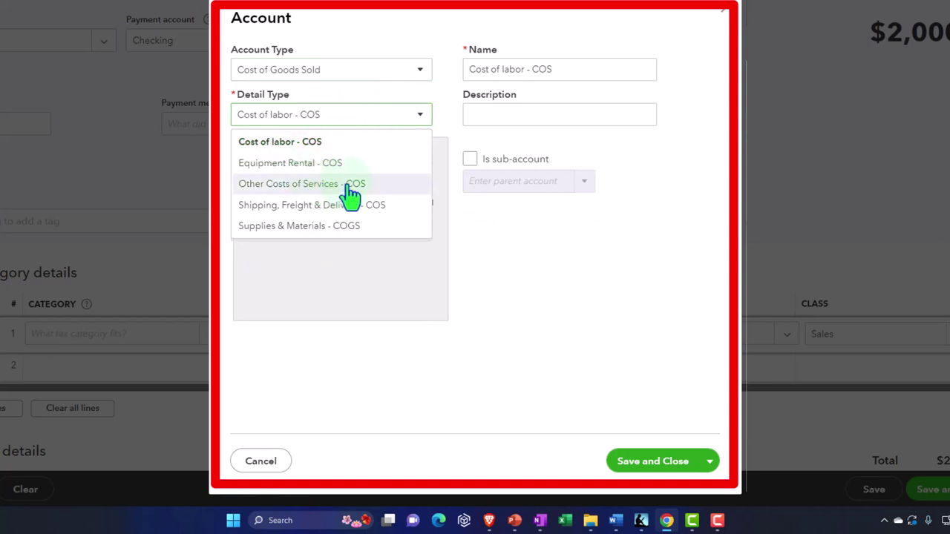
left_click(342, 230)
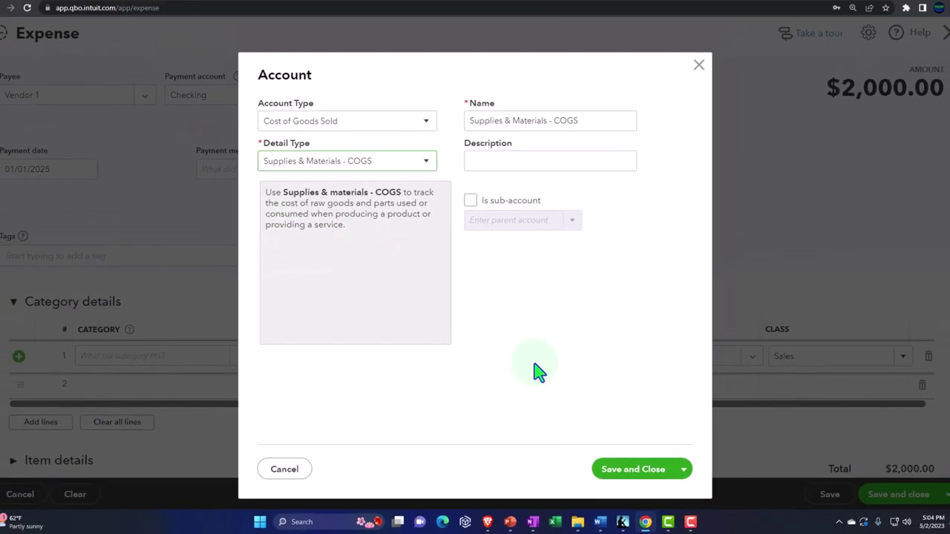
left_click(631, 473)
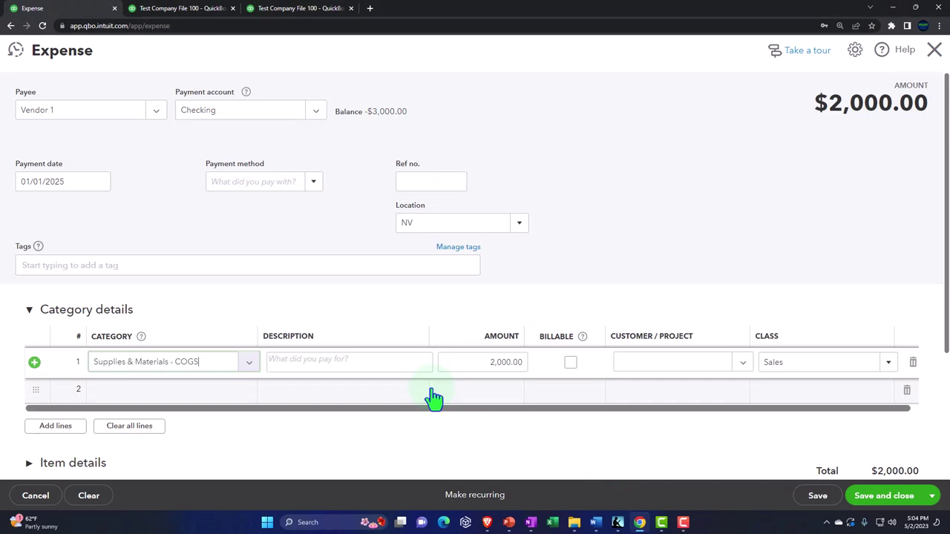
Mark the first expense line as billable and assign it to sub-customer 400 of Customer 1.
key("Tab")
key("Tab")
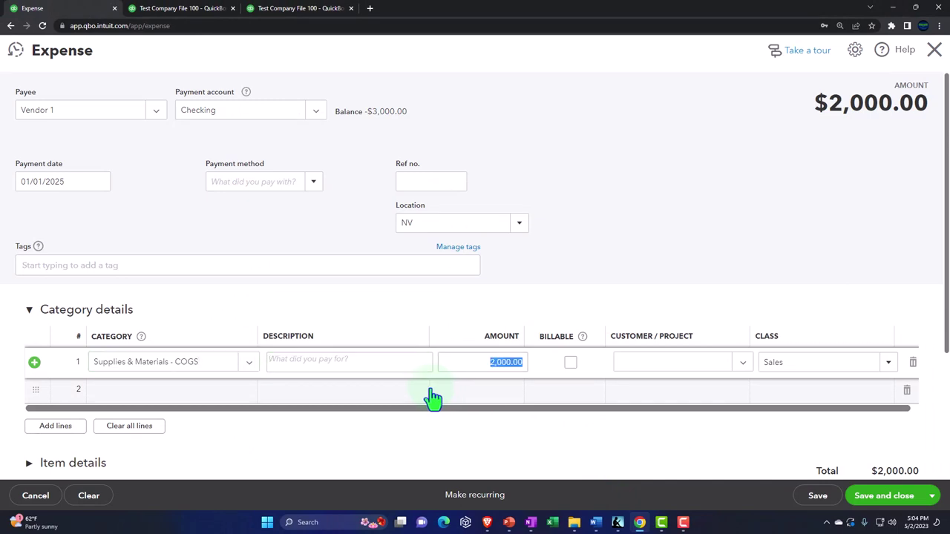
key("Tab")
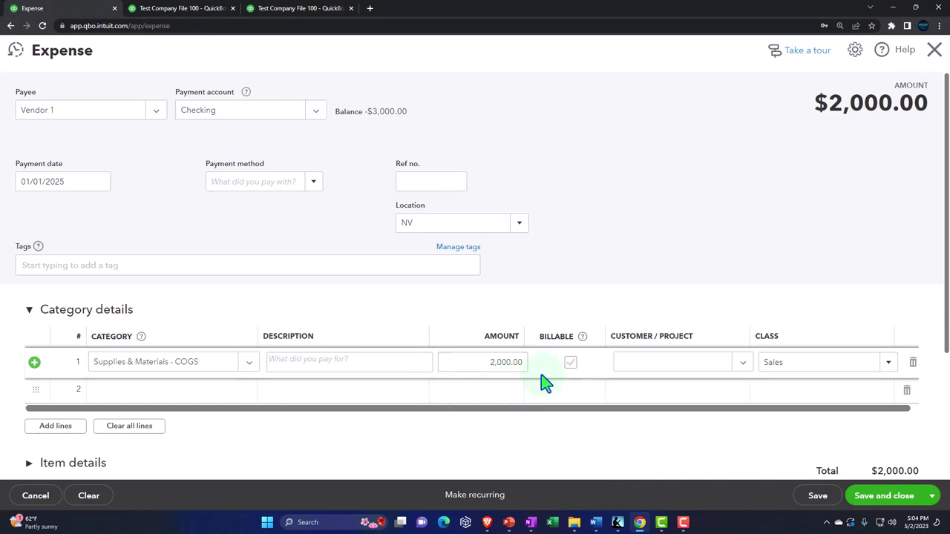
left_click(567, 367)
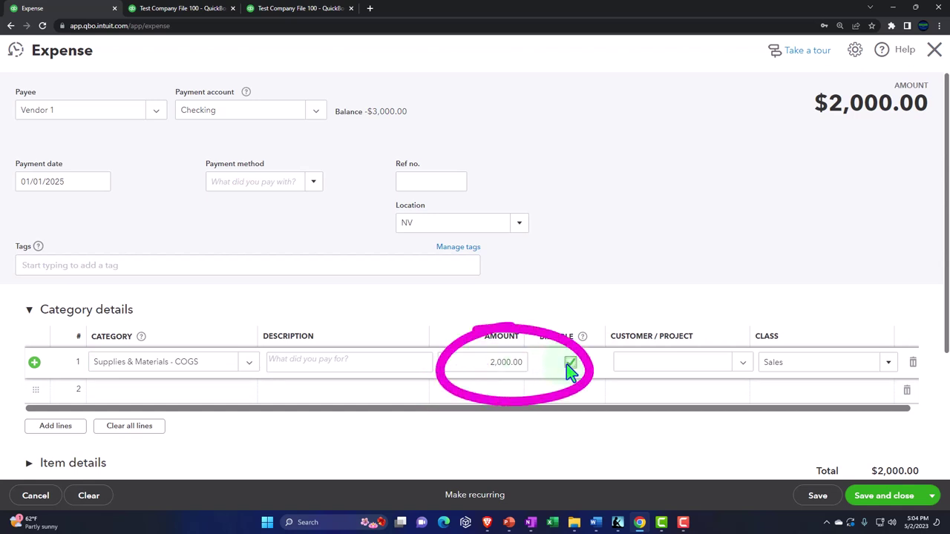
left_click(742, 369)
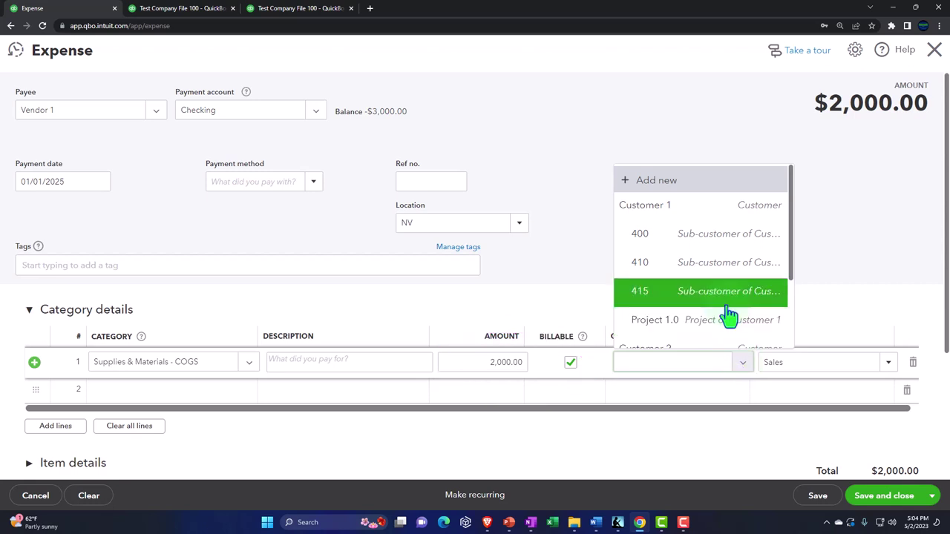
scroll(729, 315, "down", 1)
scroll(726, 317, "down", 1)
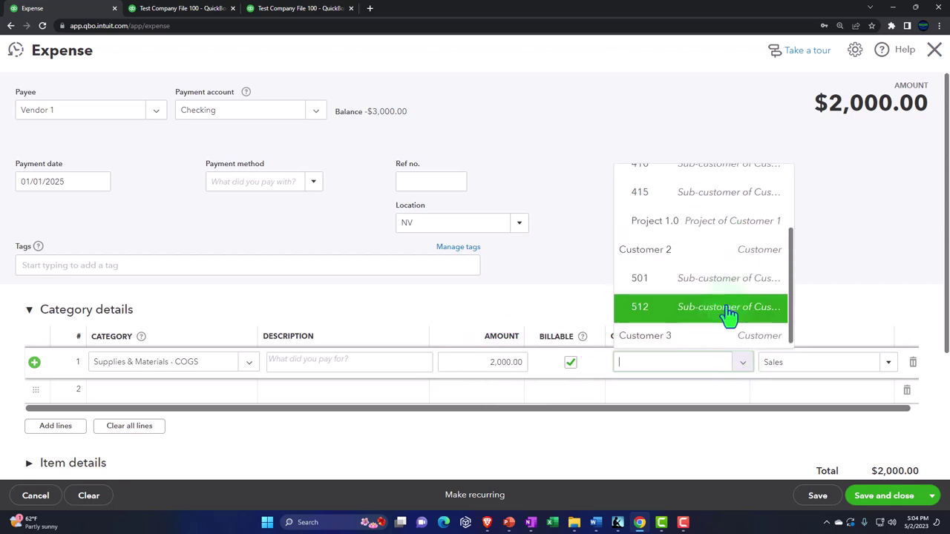
scroll(724, 312, "up", 2)
left_click(701, 236)
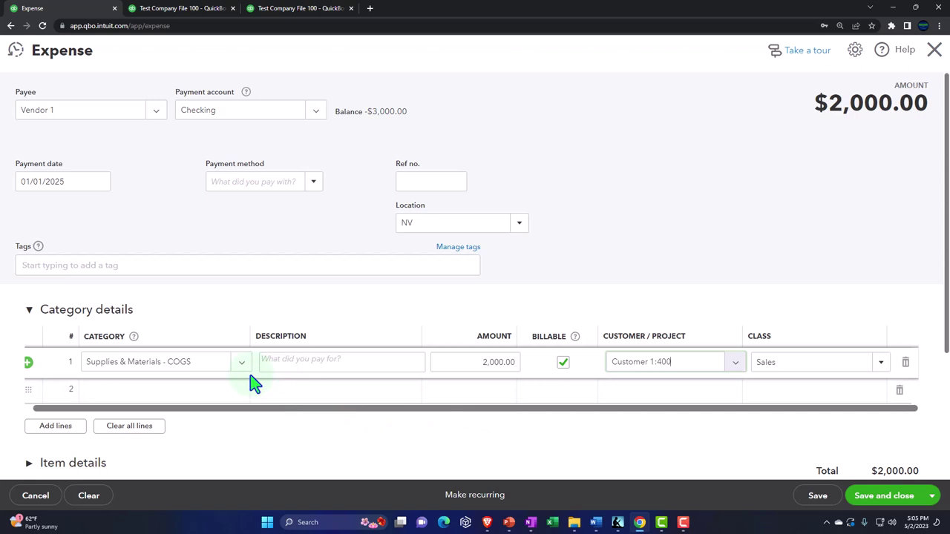
Look over the completed Vendor 1 expense, then save and close it.
scroll(252, 382, "down", 2)
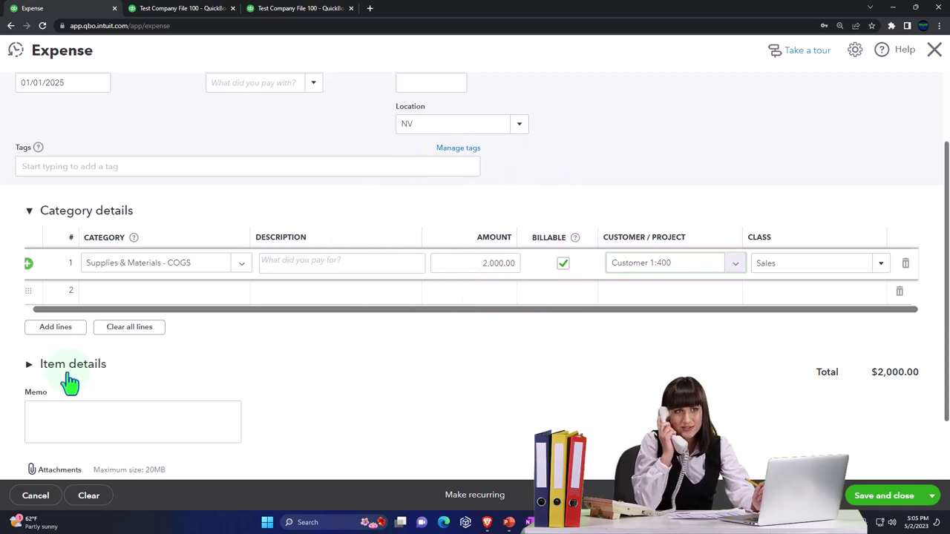
scroll(70, 382, "up", 2)
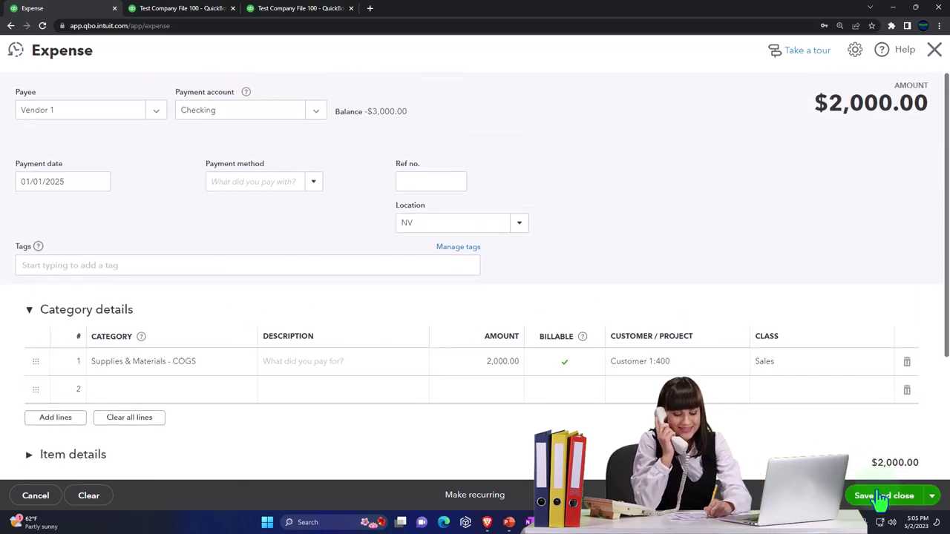
left_click(881, 496)
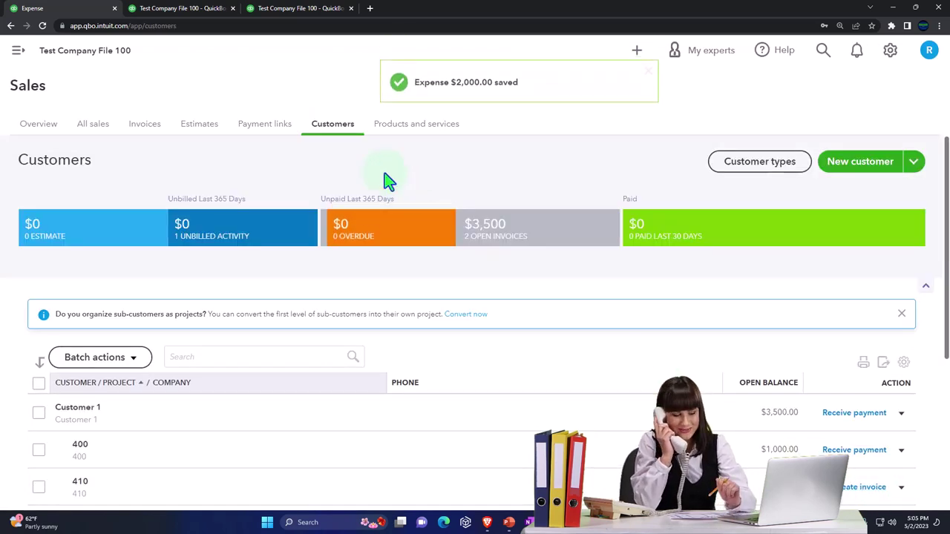
Rerun the 2025 Balance Sheet report and examine its bank account and liability balances.
left_click(192, 11)
scroll(687, 284, "up", 2)
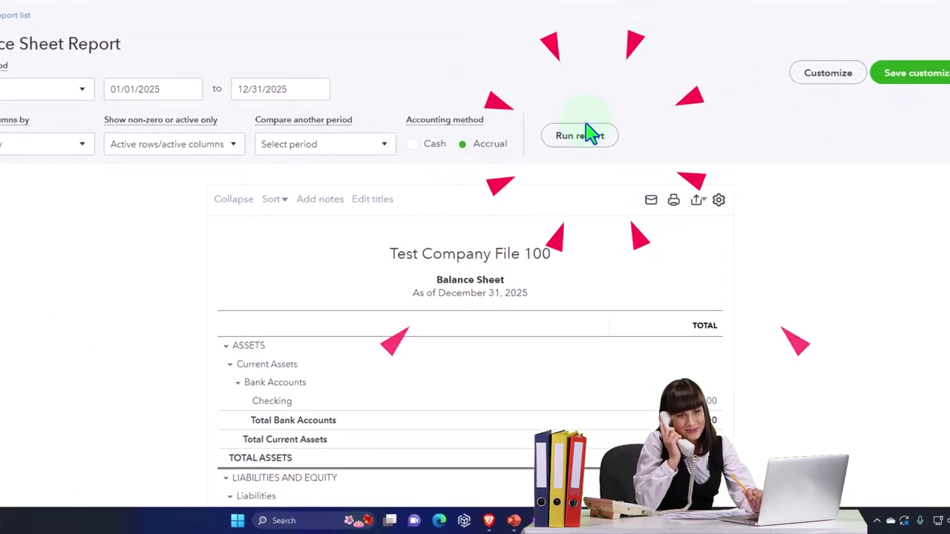
left_click(588, 135)
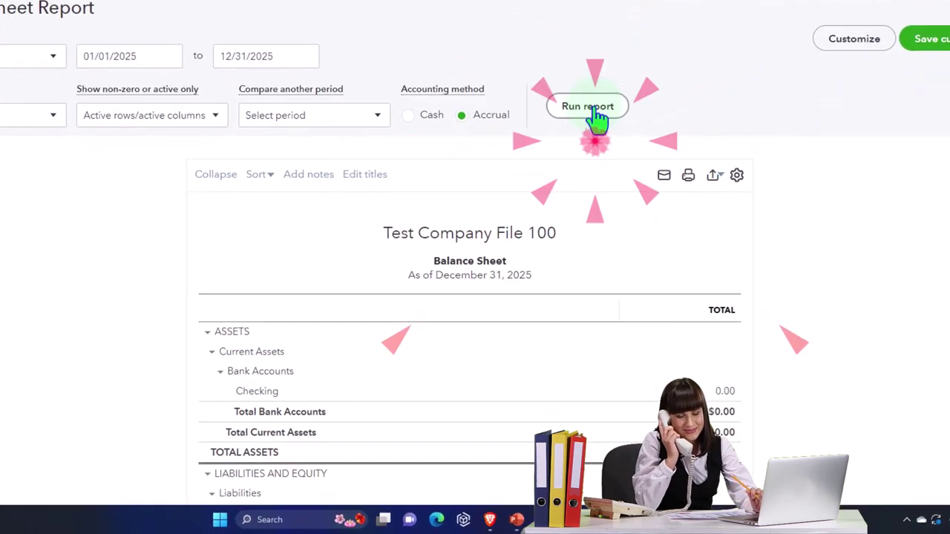
scroll(592, 135, "down", 3)
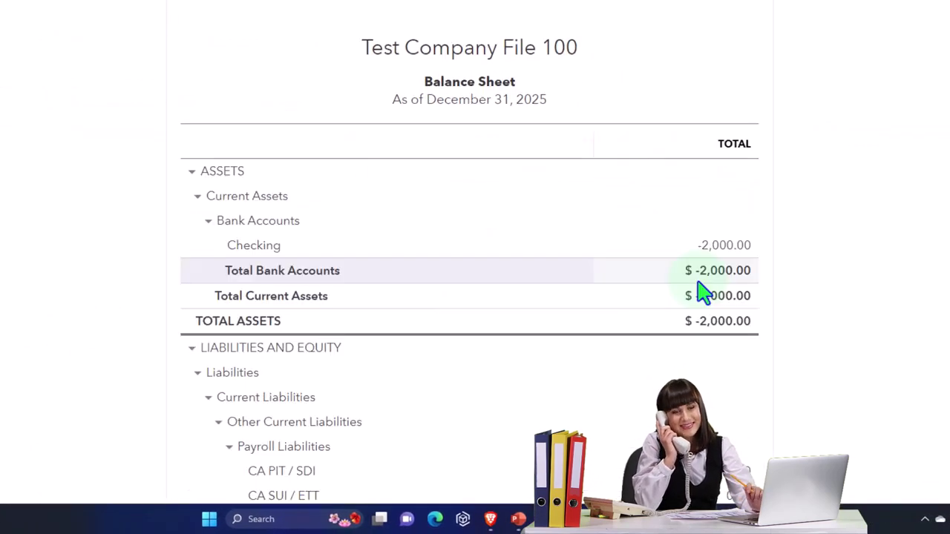
key("ctrl+plus")
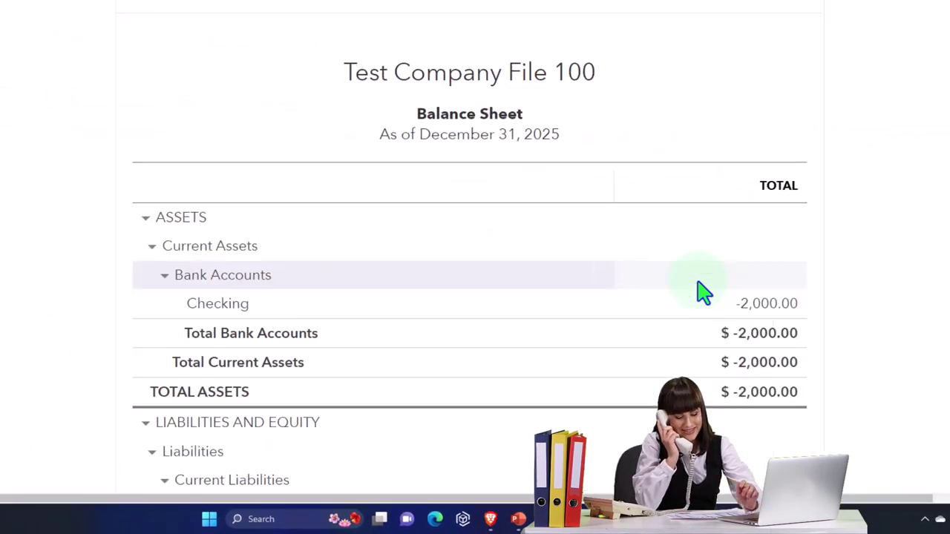
scroll(700, 290, "down", 2)
scroll(757, 256, "down", 5)
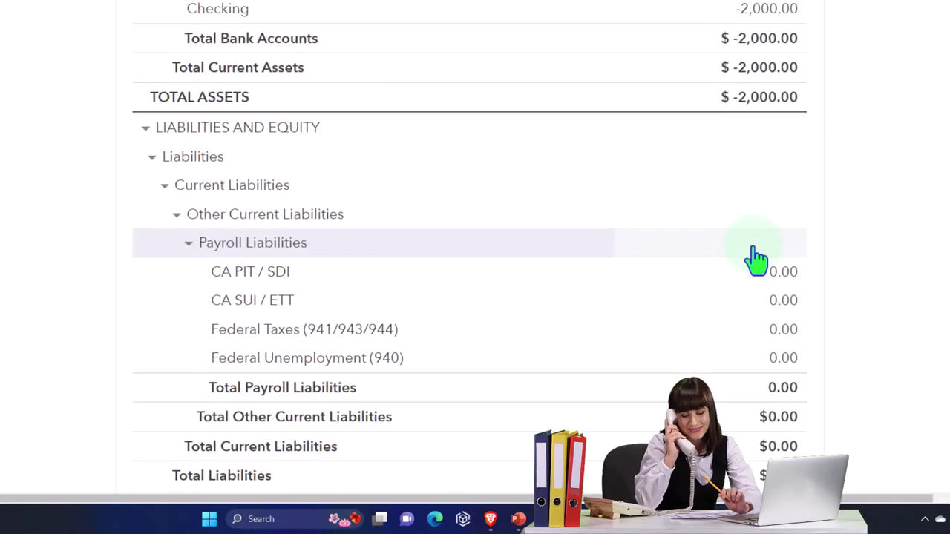
scroll(762, 263, "up", 10)
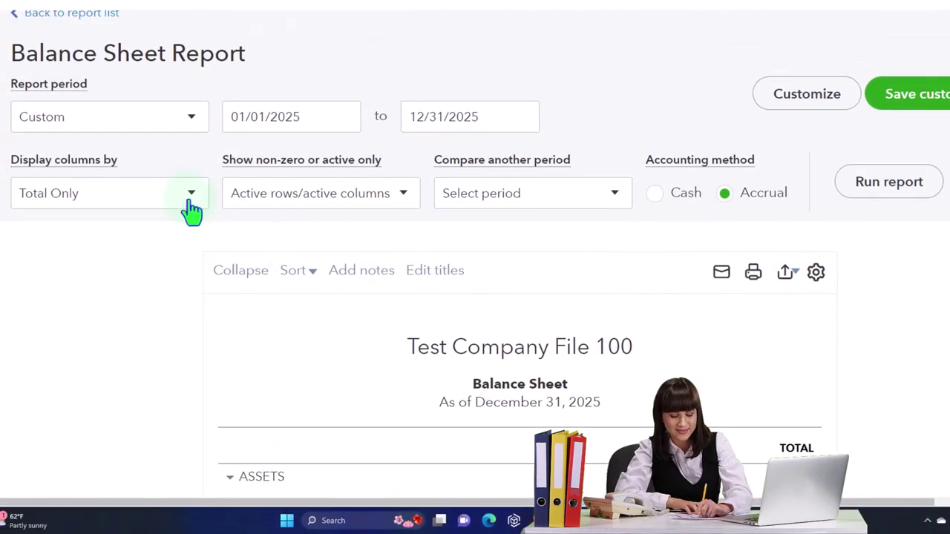
Display the Balance Sheet columns by Customers and run the report again.
left_click(191, 211)
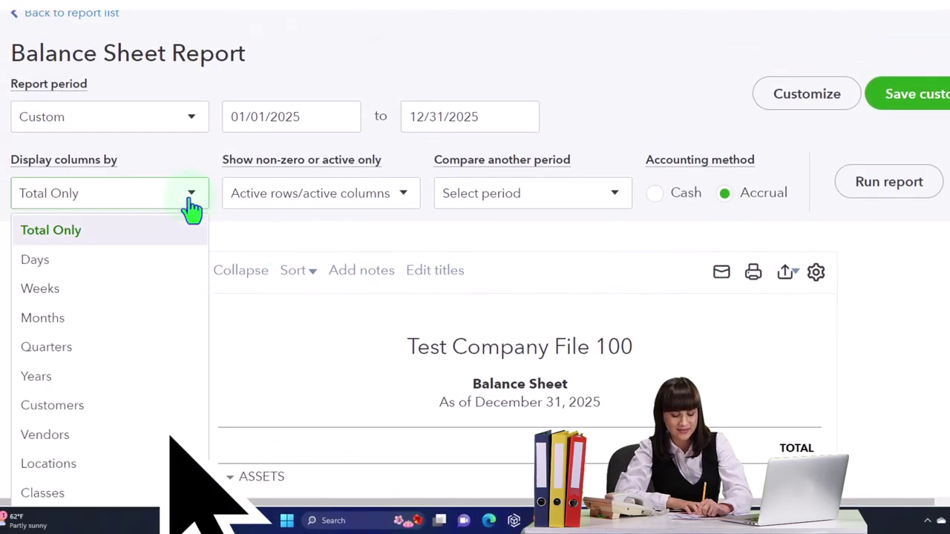
left_click(115, 403)
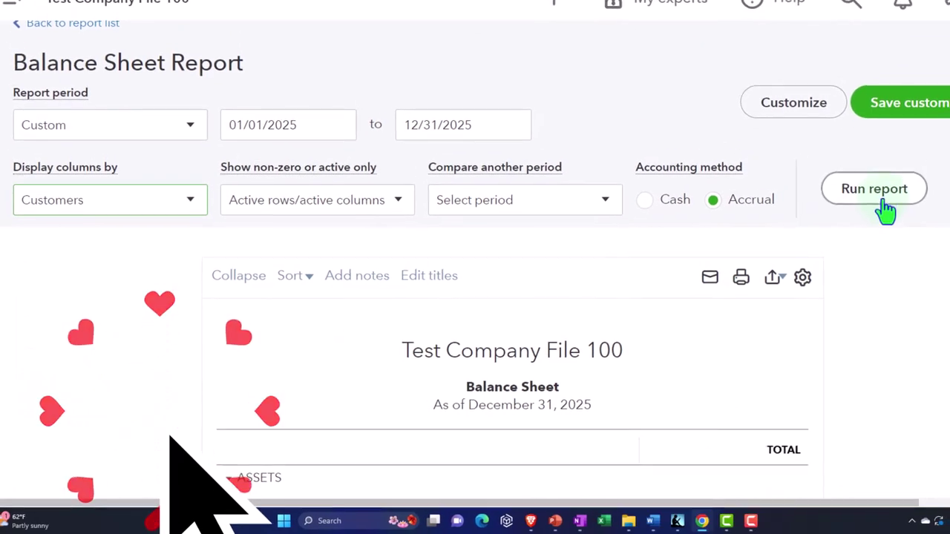
left_click(888, 182)
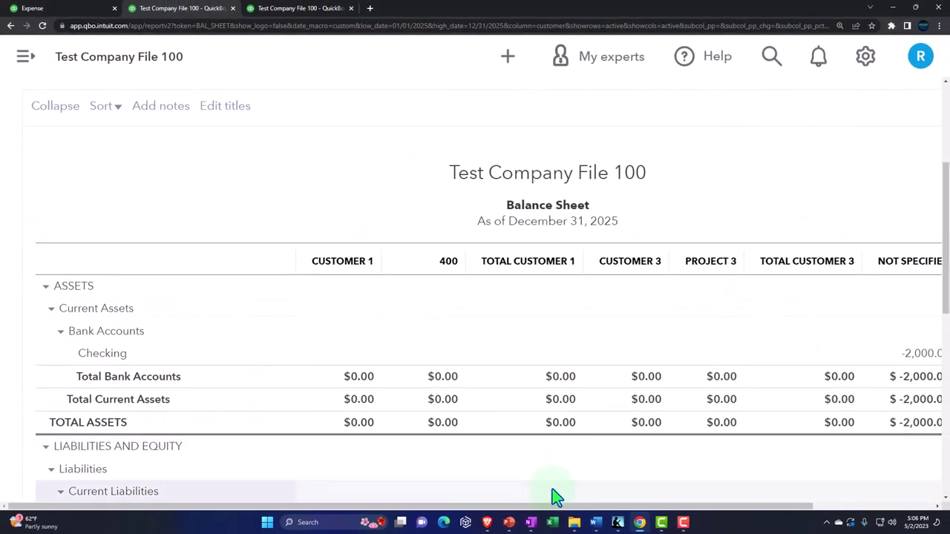
Drill down from the unspecified Checking balance to the Vendor 1 expense, then return to the Balance Sheet summary.
left_click_drag(549, 507, 679, 520)
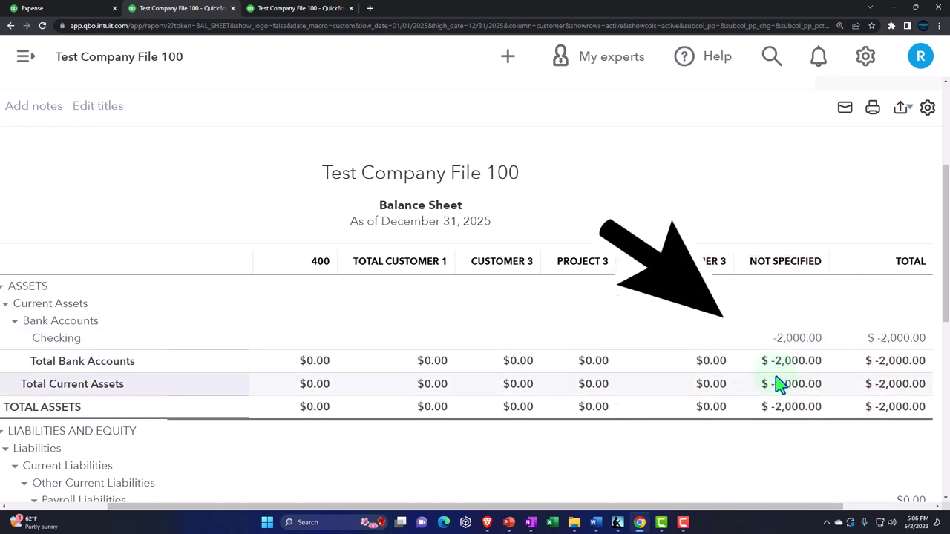
left_click(798, 338)
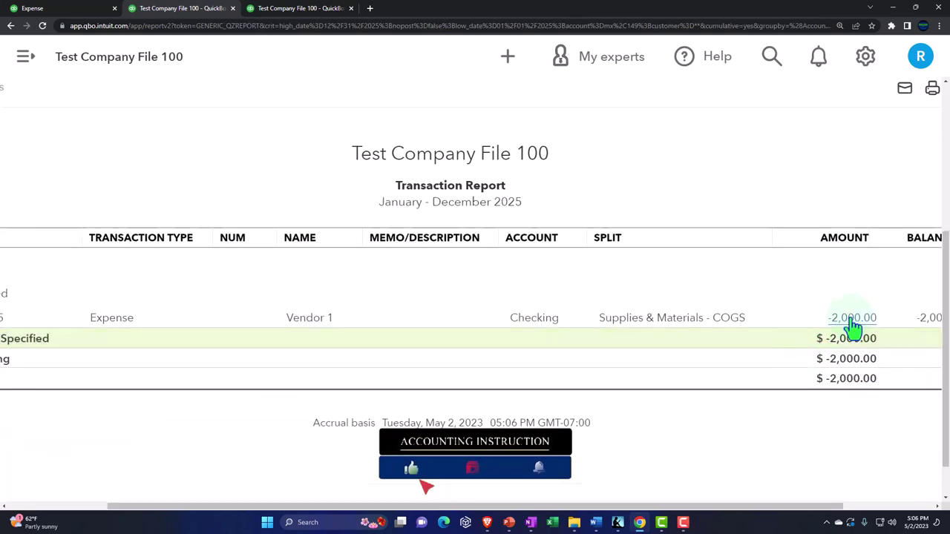
left_click(854, 322)
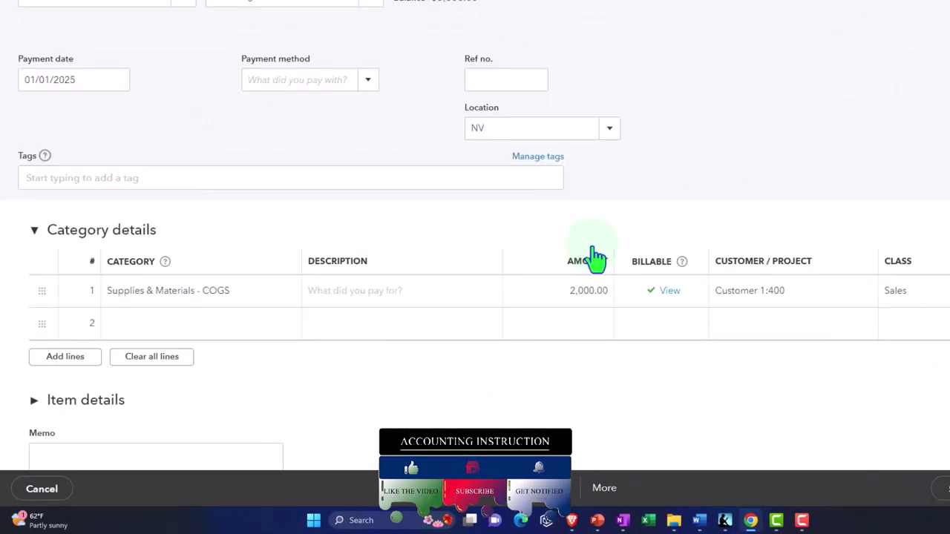
scroll(735, 349, "up", 1)
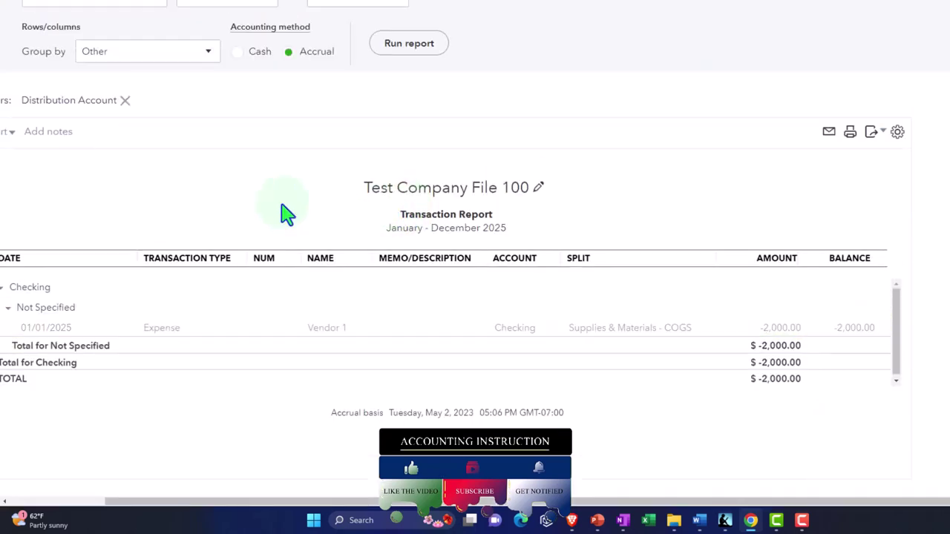
scroll(74, 212, "up", 1)
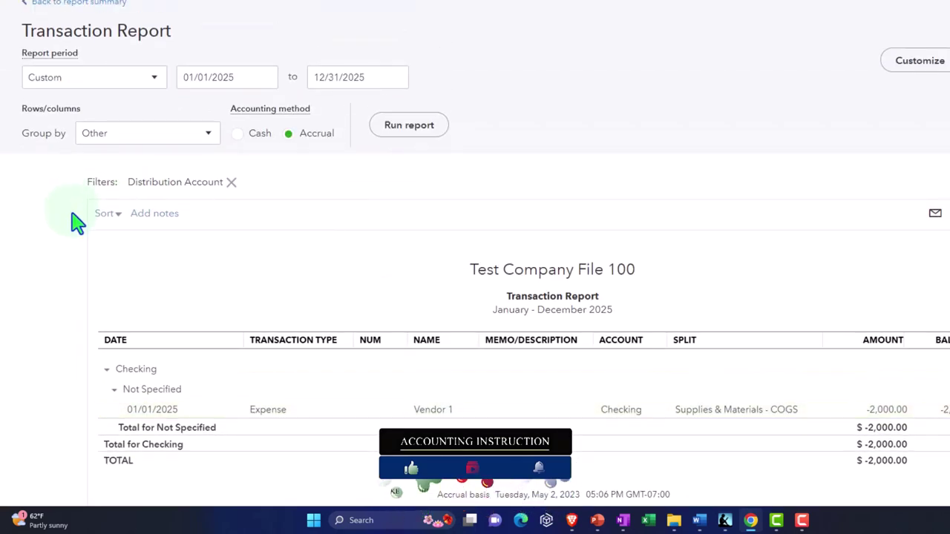
left_click(67, 4)
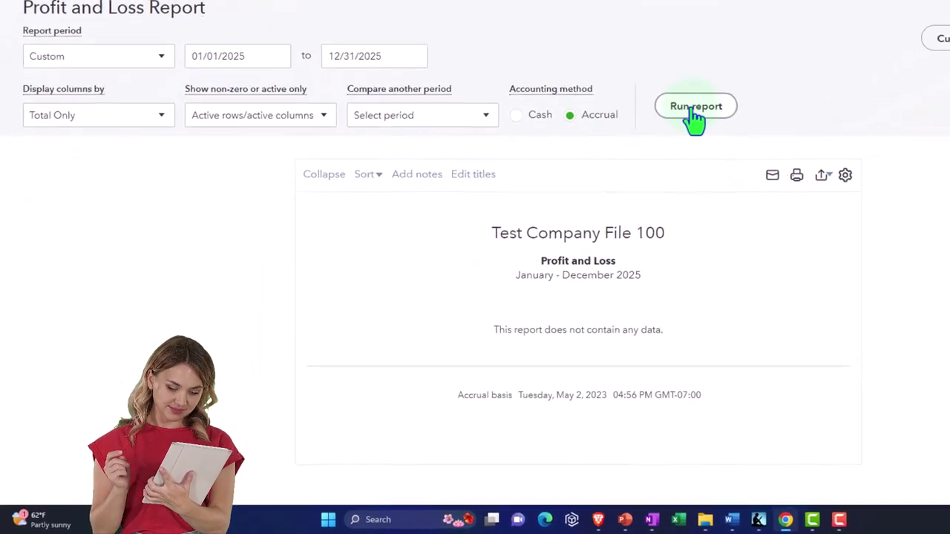
Rerun the 2025 Profit and Loss report and examine the Supplies & Materials - COGS amount.
left_click(635, 144)
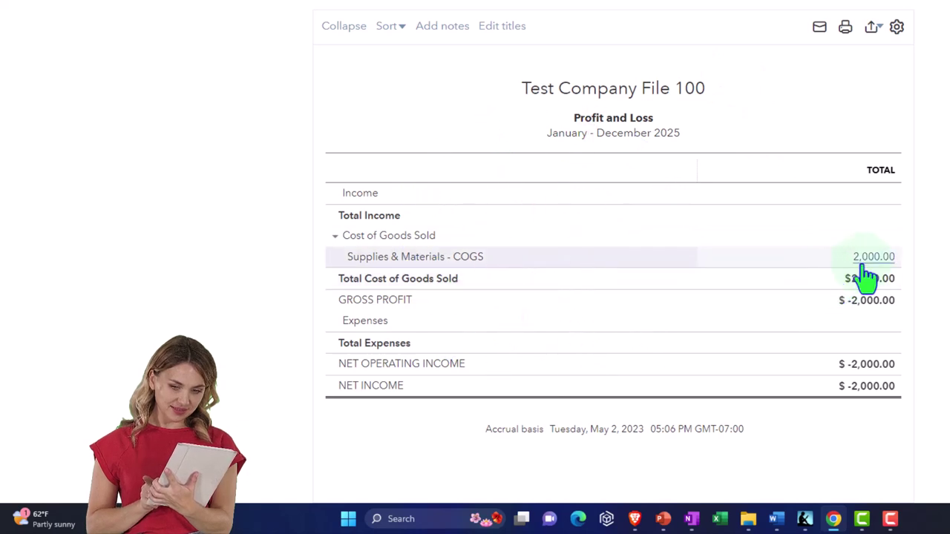
scroll(216, 85, "up", 2)
left_click(169, 30)
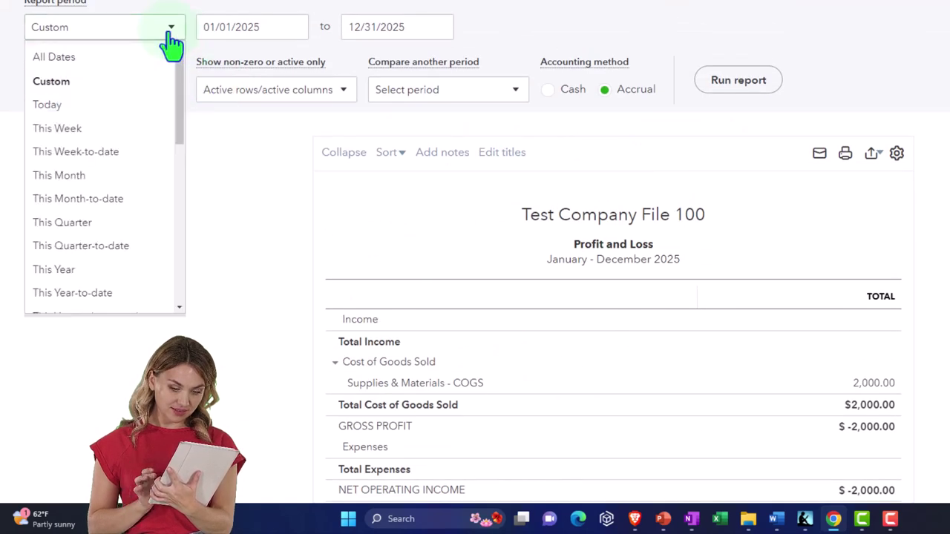
scroll(127, 160, "down", 1)
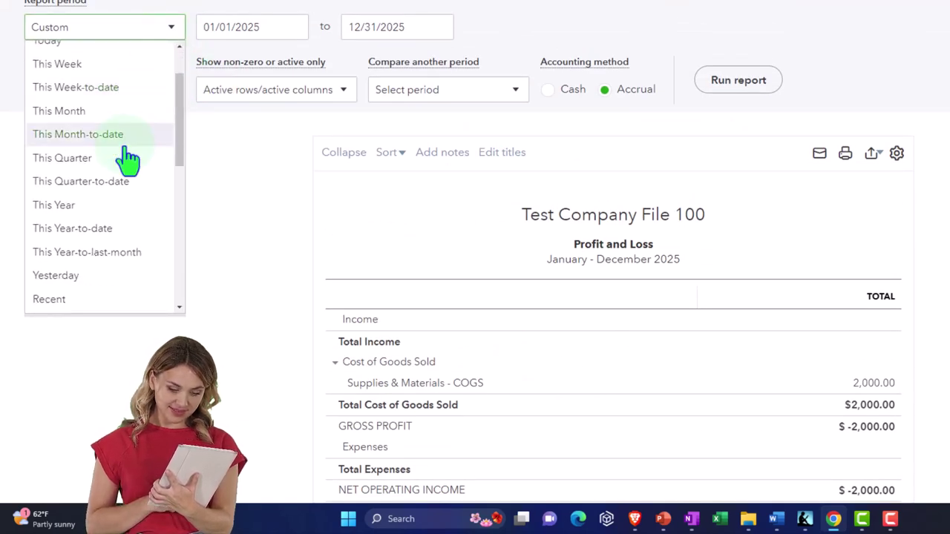
scroll(127, 158, "down", 2)
scroll(127, 159, "down", 1)
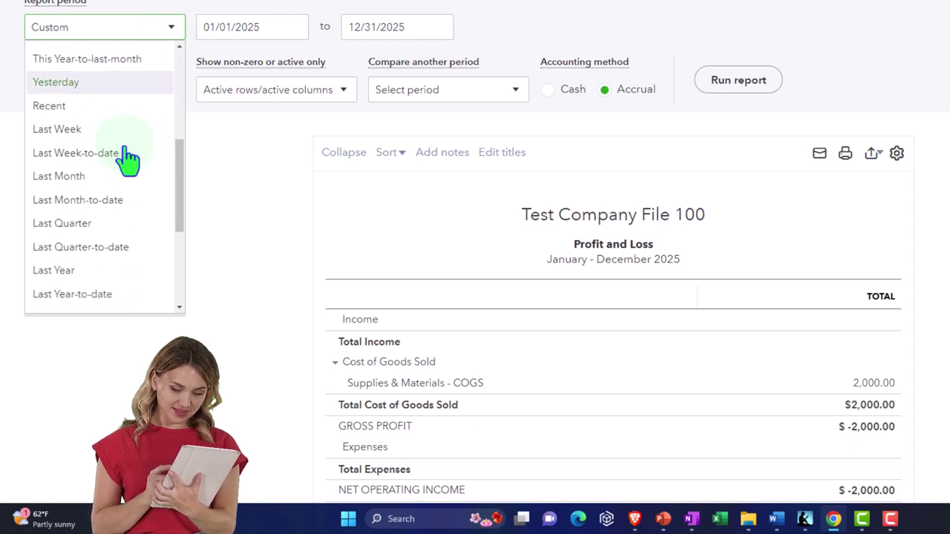
scroll(127, 159, "up", 5)
left_click(215, 148)
Display the Profit and Loss columns by Customers, rerun the report, and check the COGS amount for job 400.
left_click(170, 95)
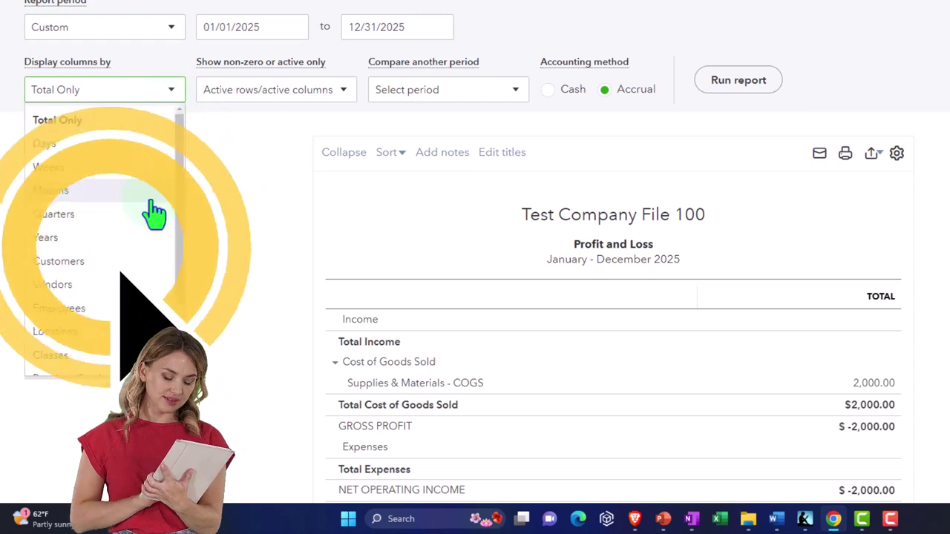
left_click(59, 261)
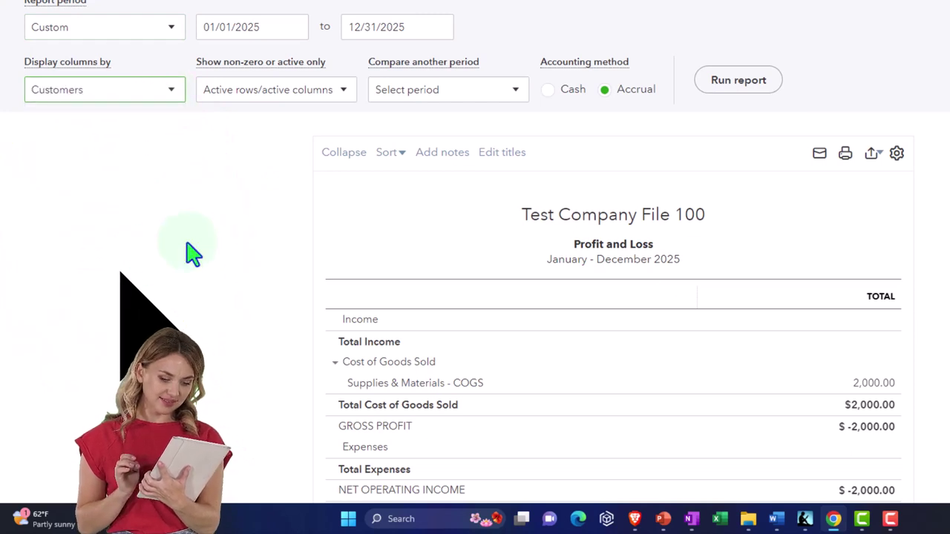
left_click(767, 83)
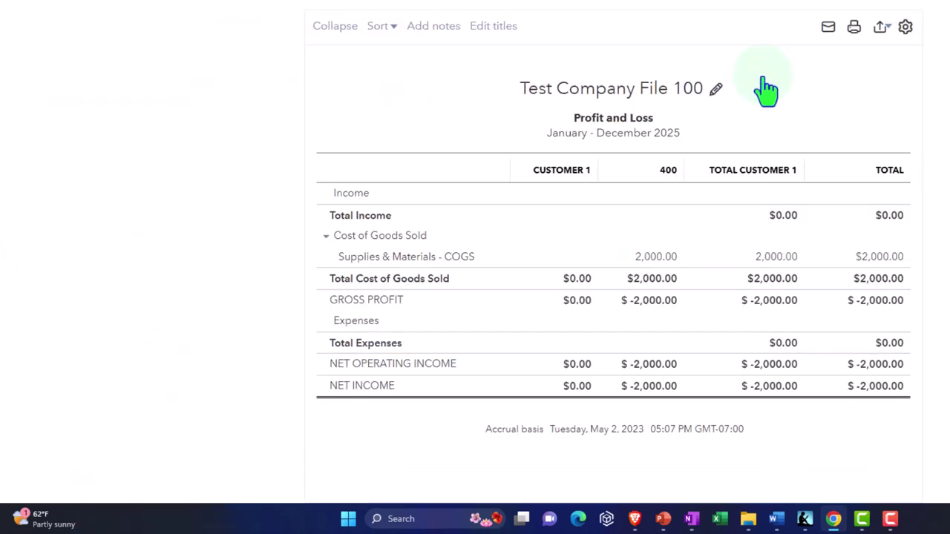
left_click(676, 261)
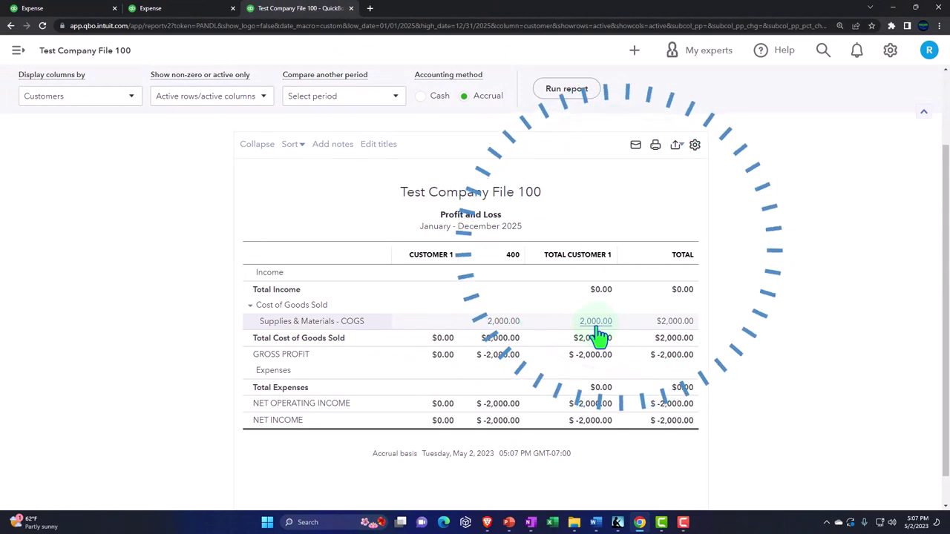
Create a new invoice for sub-customer 400 of Customer 1 and add its $2,000.00 billable expense.
left_click(90, 14)
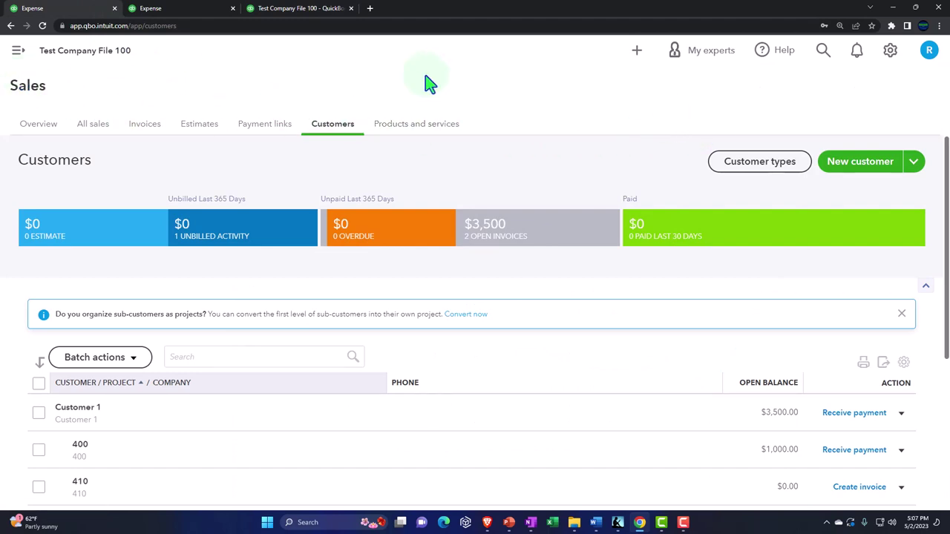
left_click(637, 54)
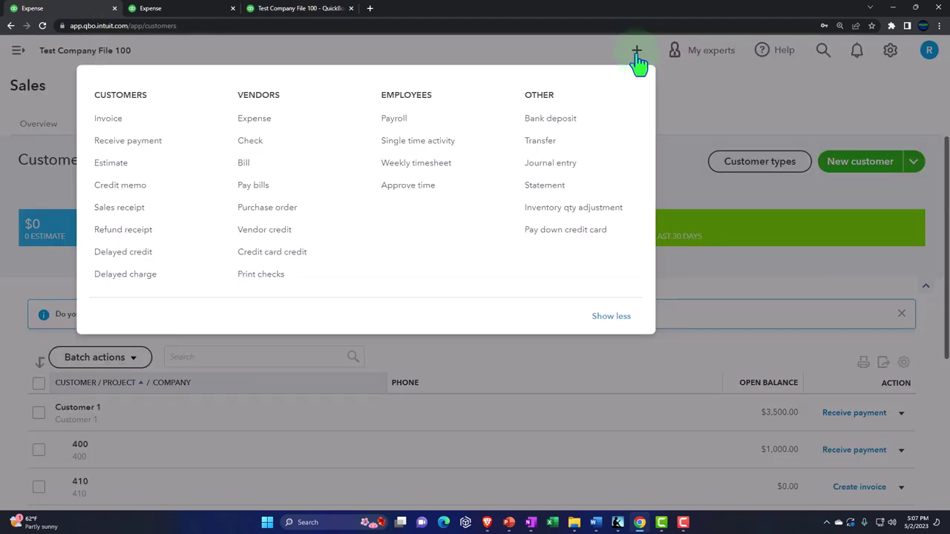
left_click(123, 120)
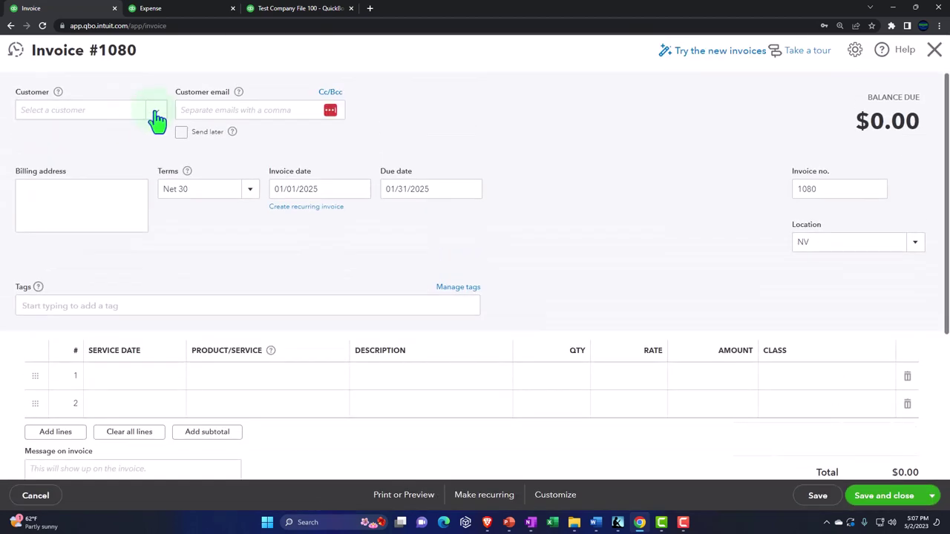
left_click(155, 117)
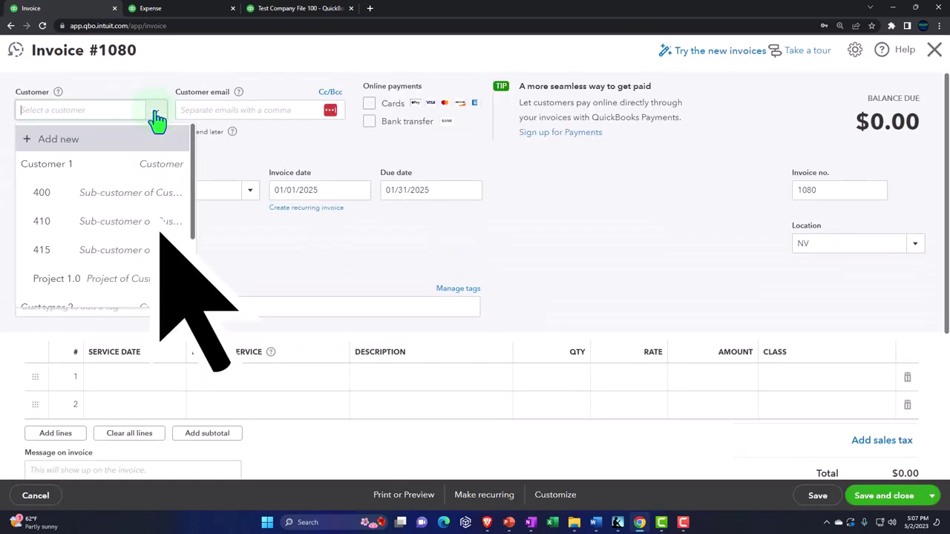
left_click(113, 194)
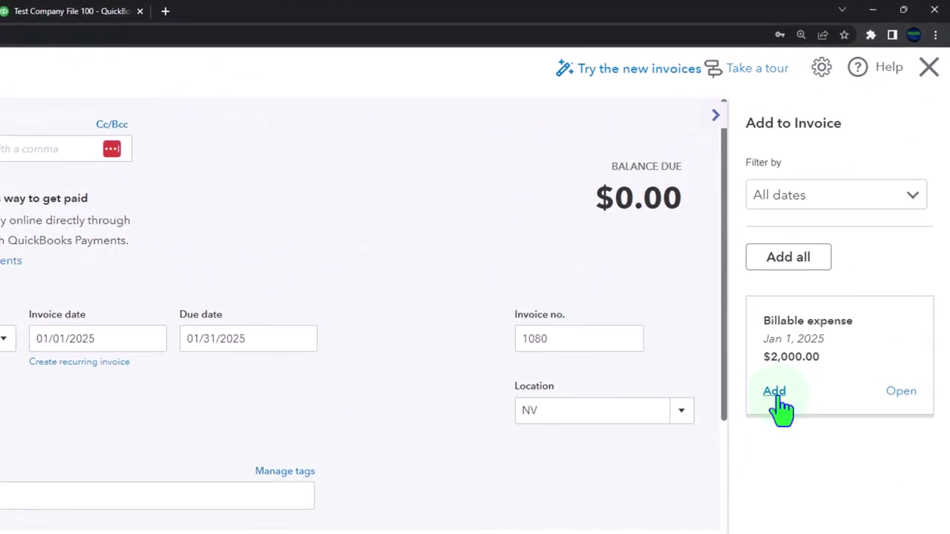
left_click(776, 401)
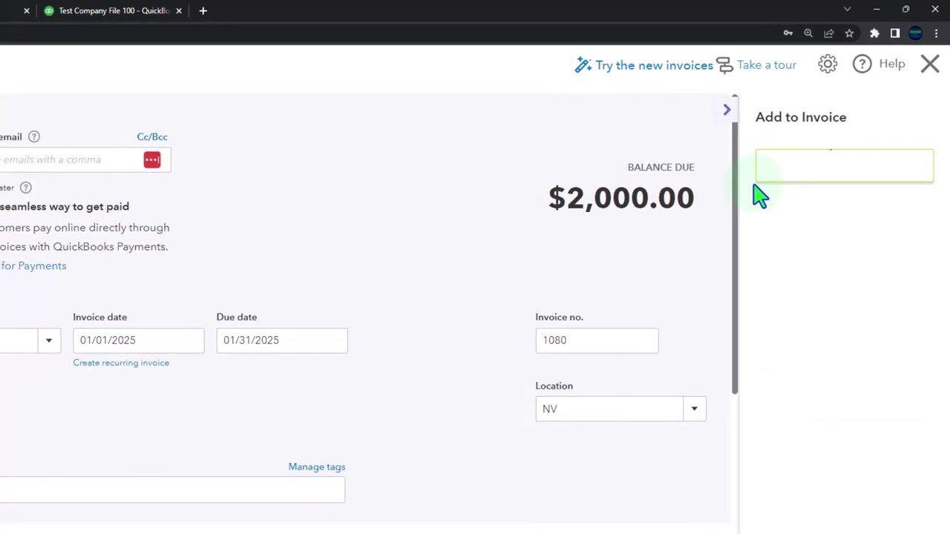
Enter Materials as the description of the first invoice line, correcting its spelling.
left_click(112, 214)
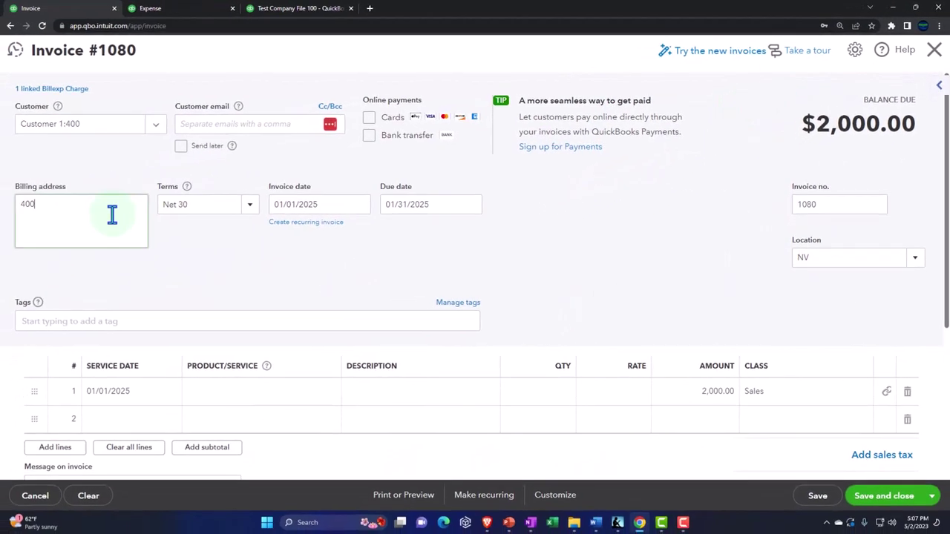
key("Tab")
key("Tab")
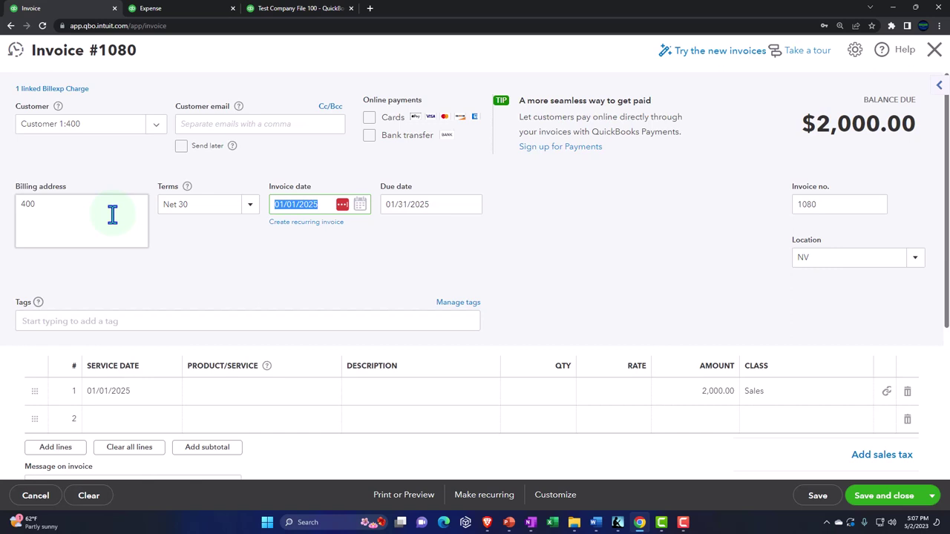
key("Tab")
key("Tab")
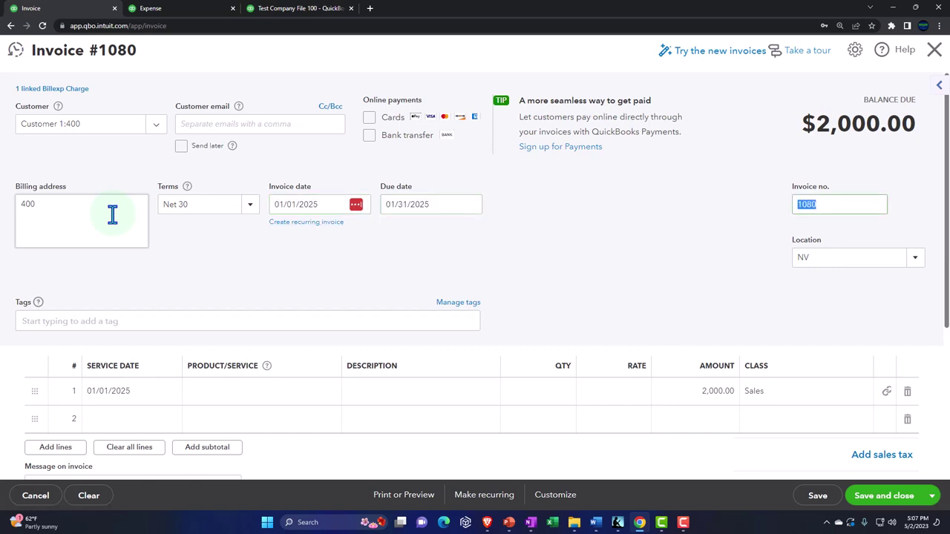
key("Tab")
key("Tab")
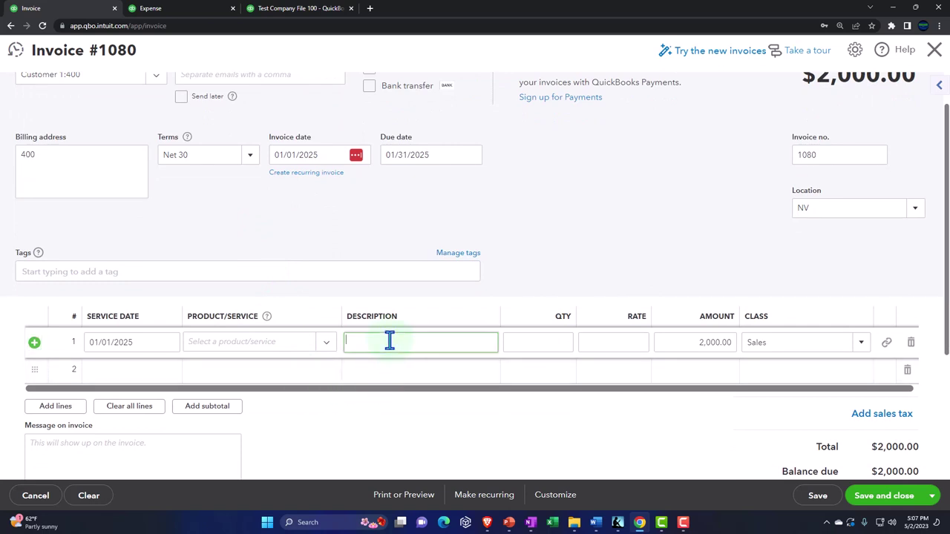
type("Materails")
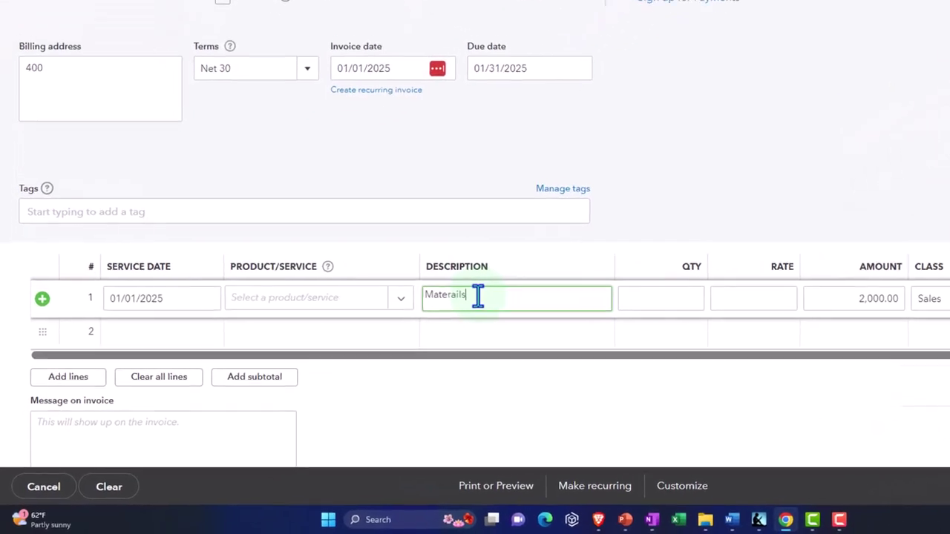
scroll(478, 296, "down", 2)
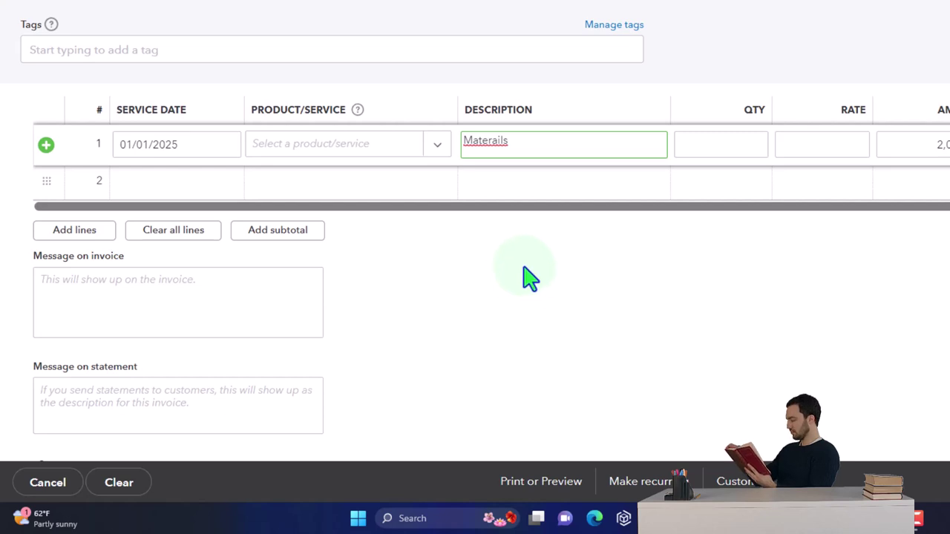
right_click(494, 141)
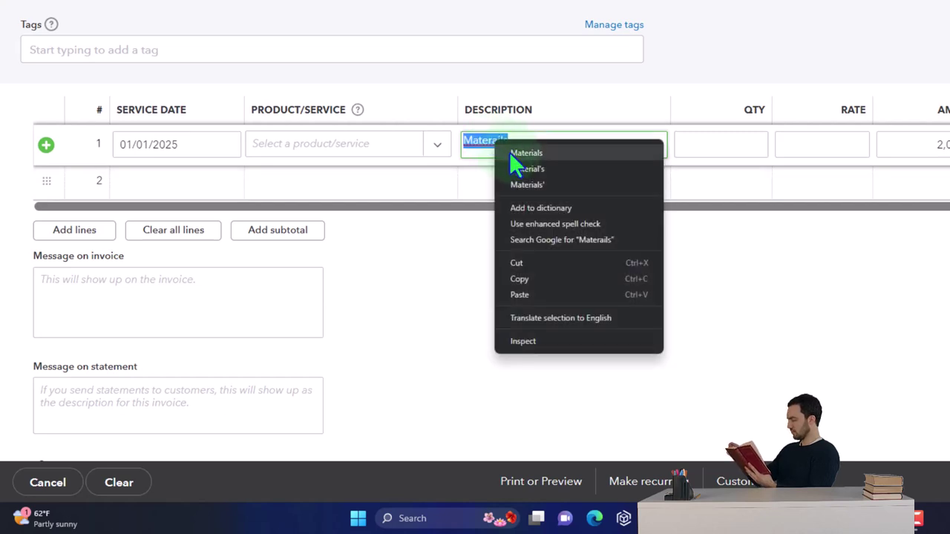
left_click(513, 153)
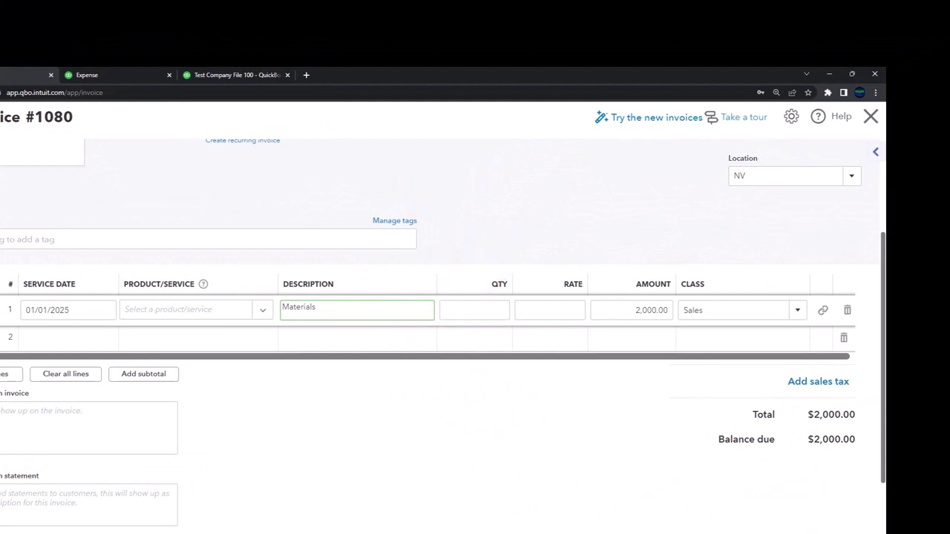
Save and close the invoice for job 400.
key("Escape")
key("alt+s")
key("alt+x")
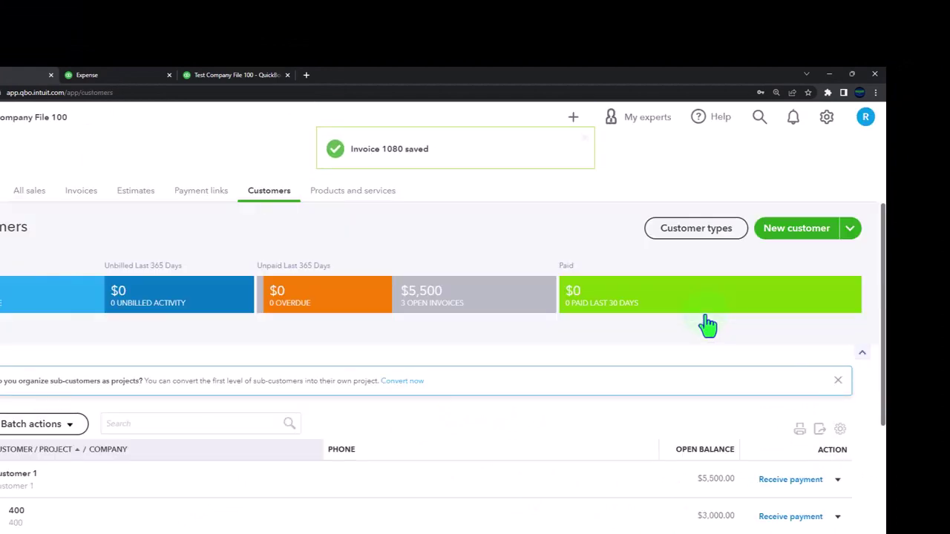
Rerun the 2025 Balance Sheet by customer and examine the Accounts Receivable amount for job 400.
left_click(135, 74)
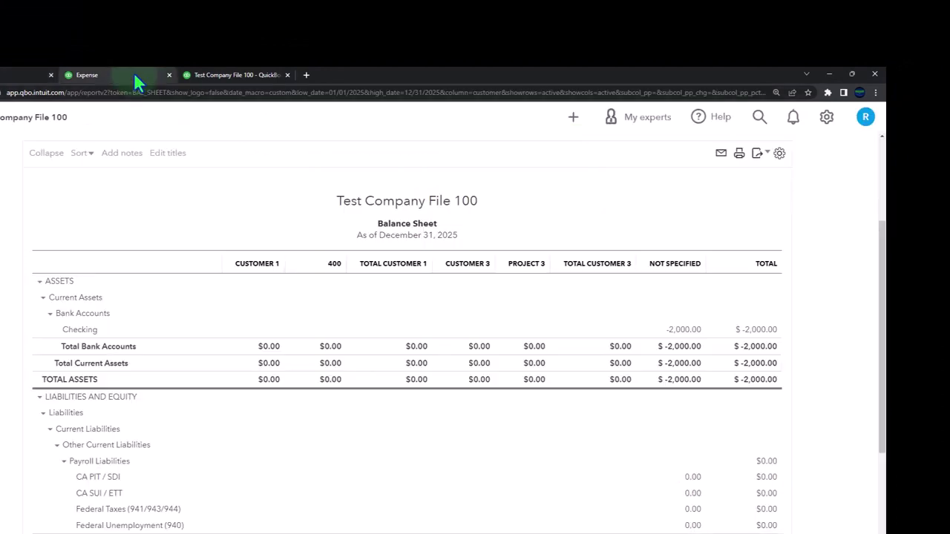
scroll(297, 436, "up", 1)
scroll(297, 437, "up", 1)
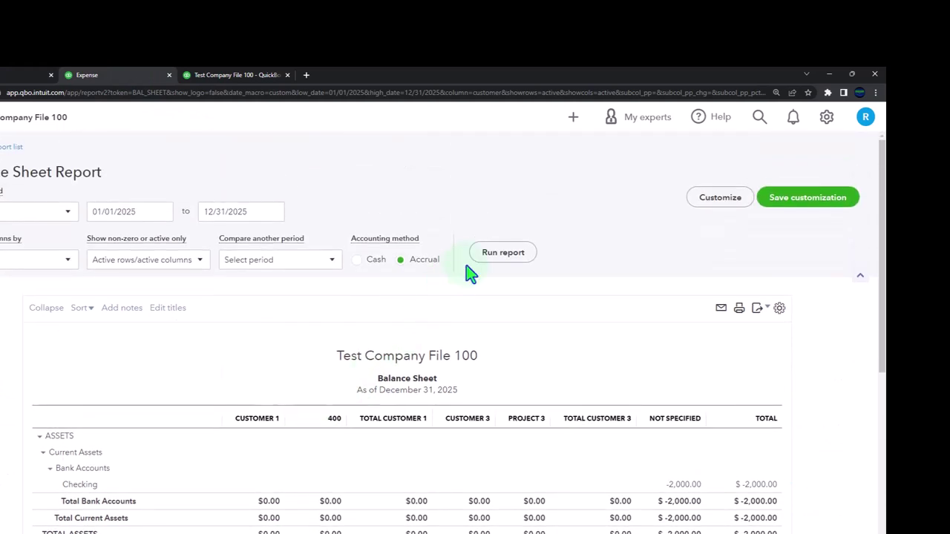
left_click(498, 253)
scroll(519, 356, "down", 2)
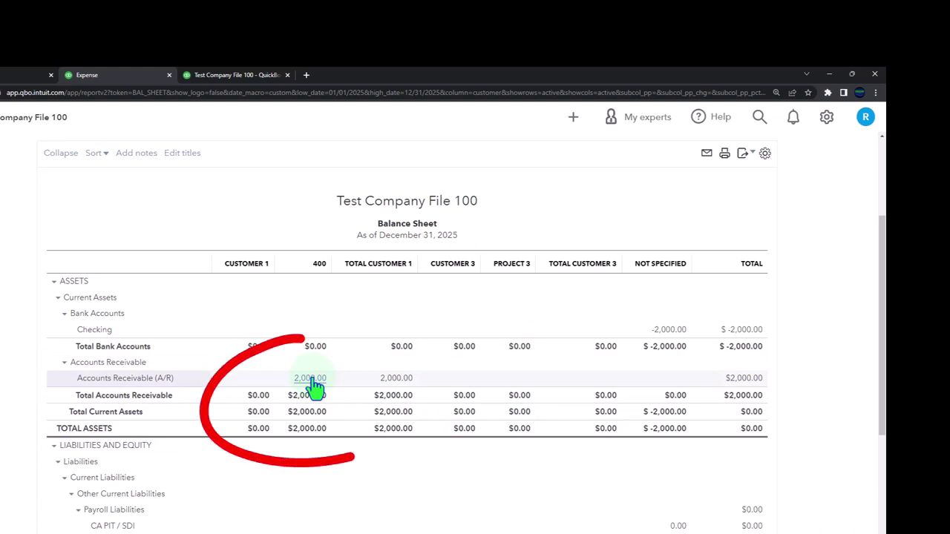
Rerun the 2025 Profit and Loss by customer and compare billable expense income with cost of goods sold for job 400.
left_click(252, 75)
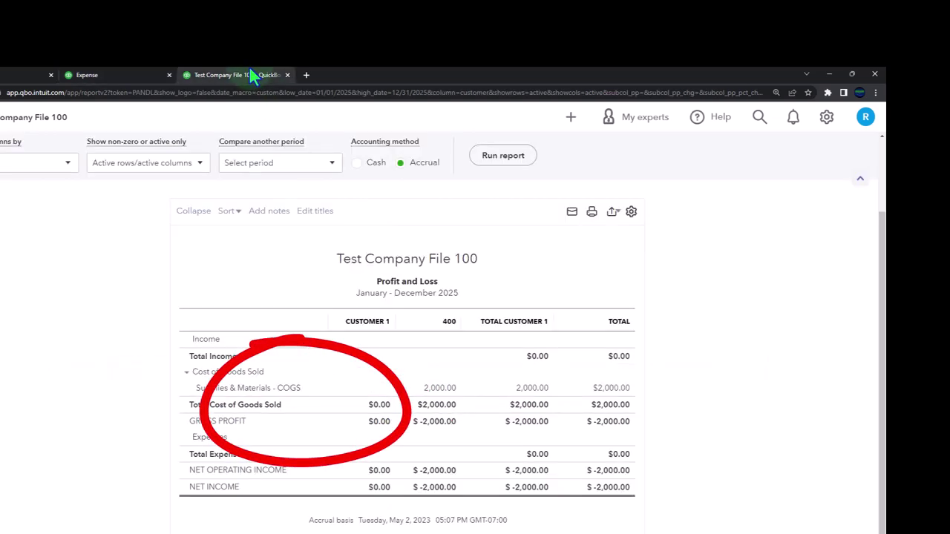
left_click(503, 155)
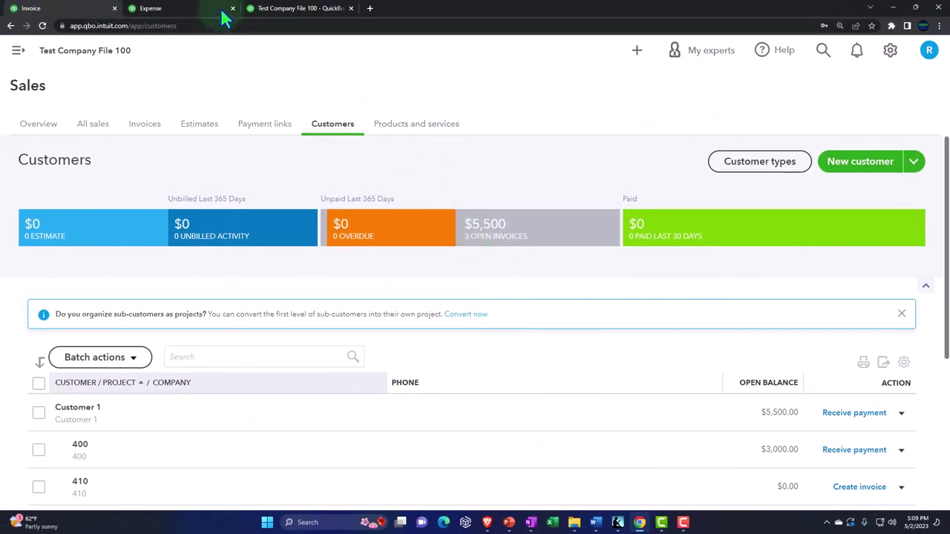
left_click(276, 8)
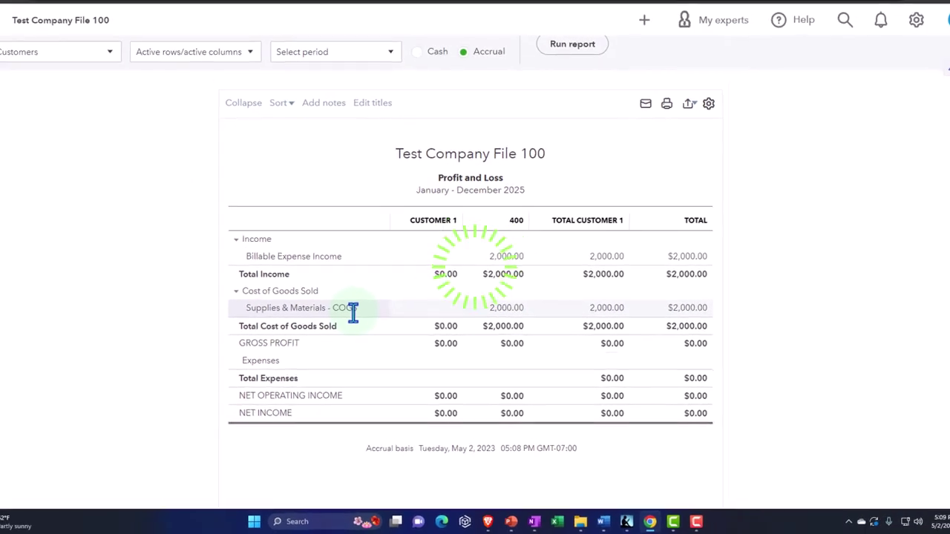
Return to the customer list and examine the jobs under Customer 1 with their open balances.
left_click(84, 14)
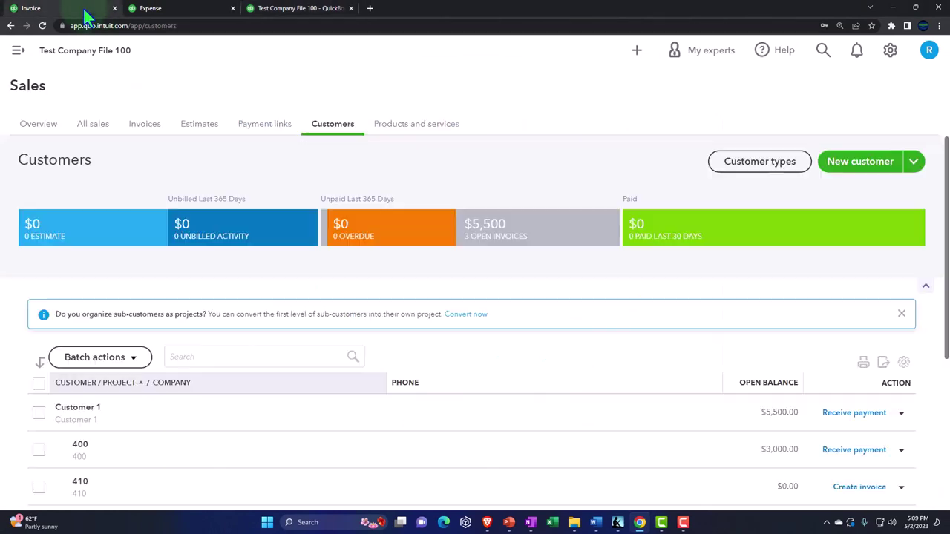
scroll(212, 337, "down", 2)
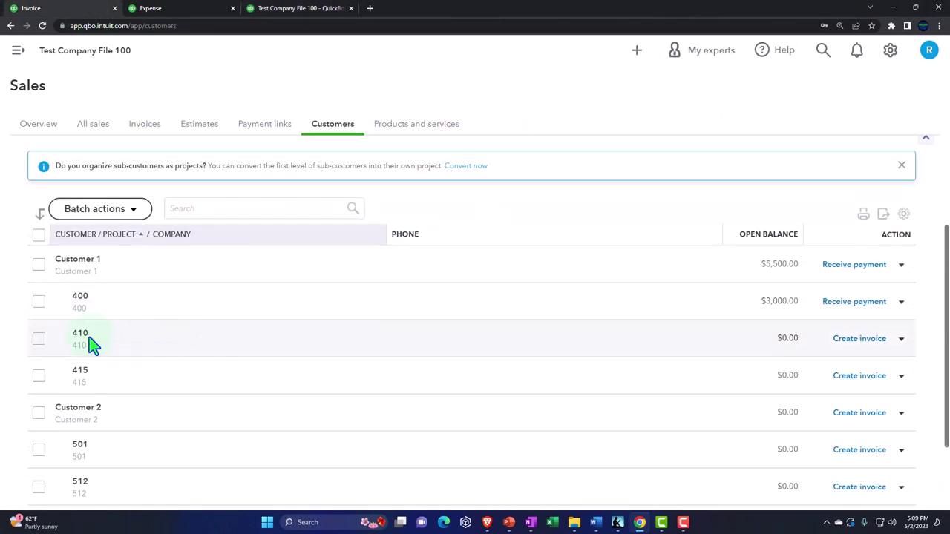
scroll(94, 344, "up", 2)
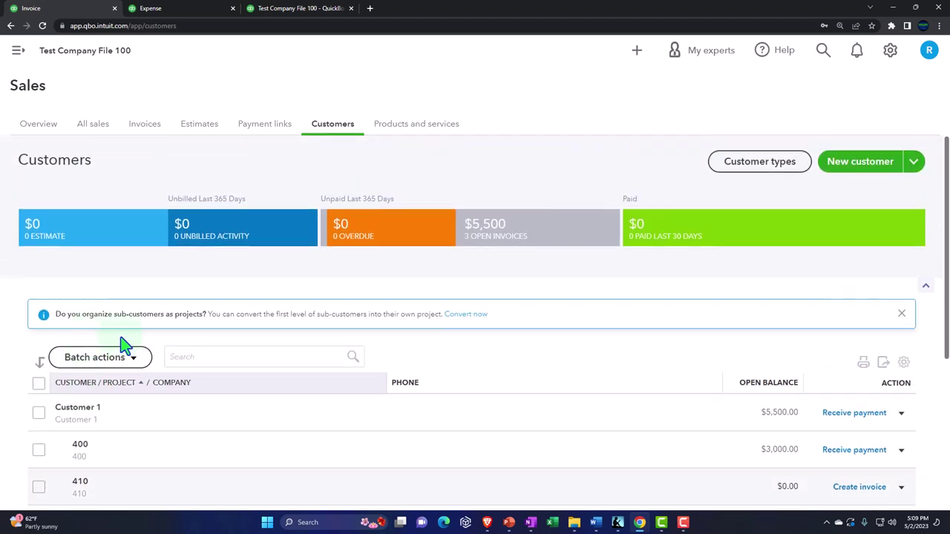
left_click(835, 167)
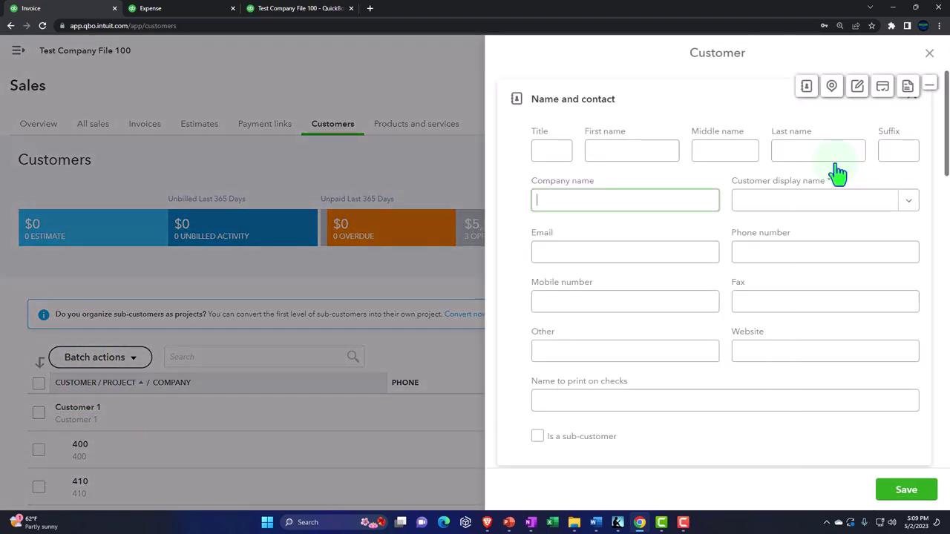
left_click(927, 55)
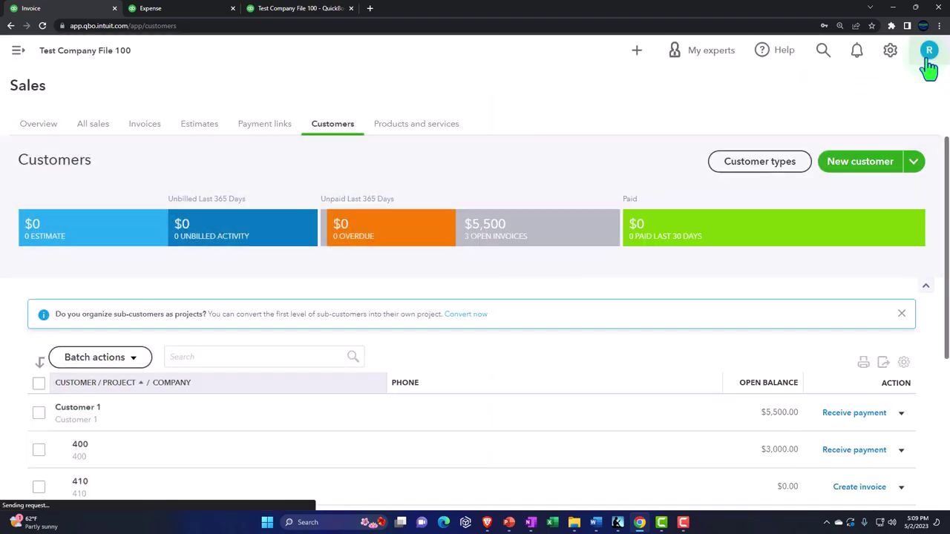
Start a new expense for Customer 1's job 410 as payee, with a payment date of 01/05/2025.
left_click(637, 52)
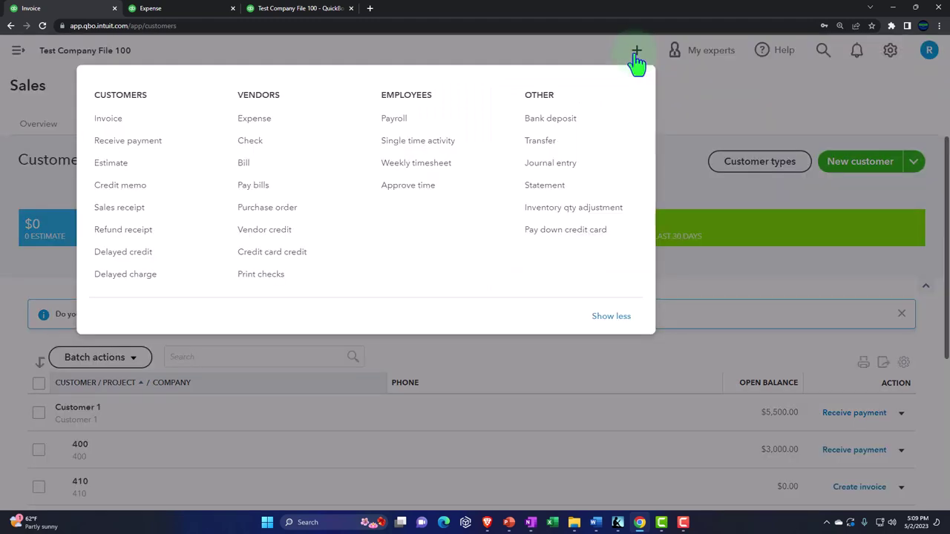
left_click(261, 122)
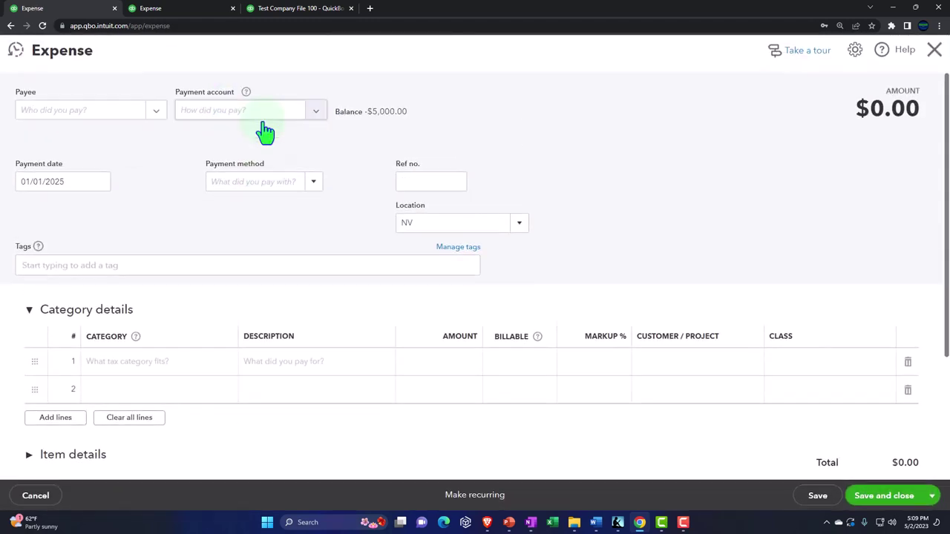
left_click(156, 110)
left_click(108, 252)
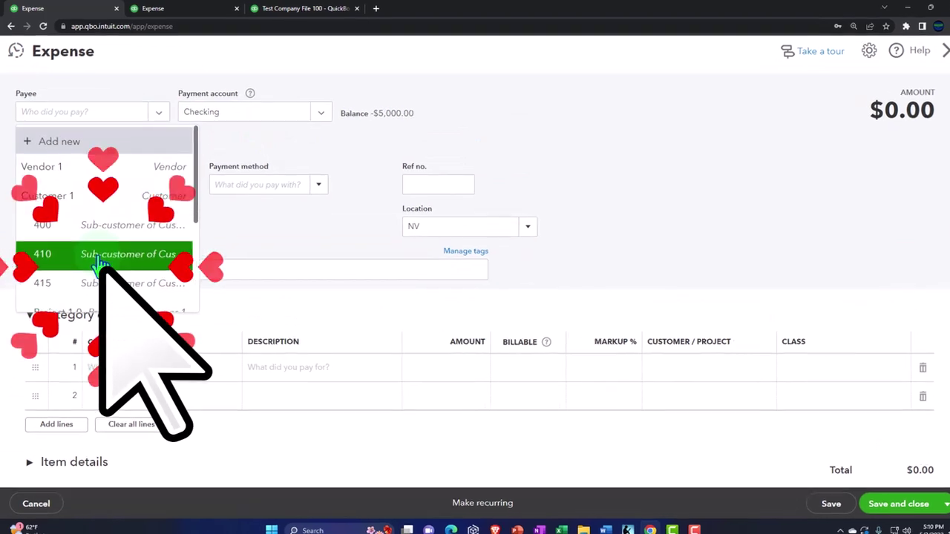
left_click(114, 277)
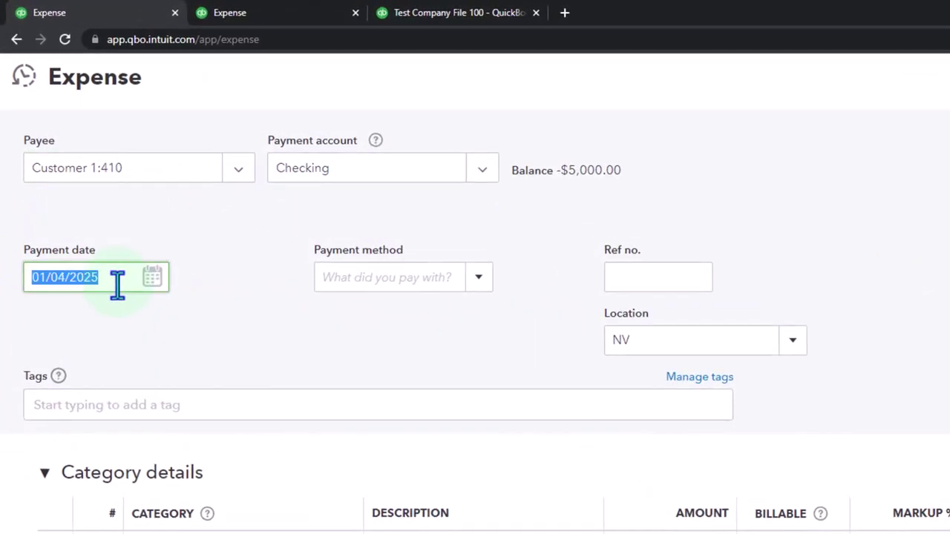
key("Tab")
key("Tab")
key("Tab")
key("Tab")
key("Tab")
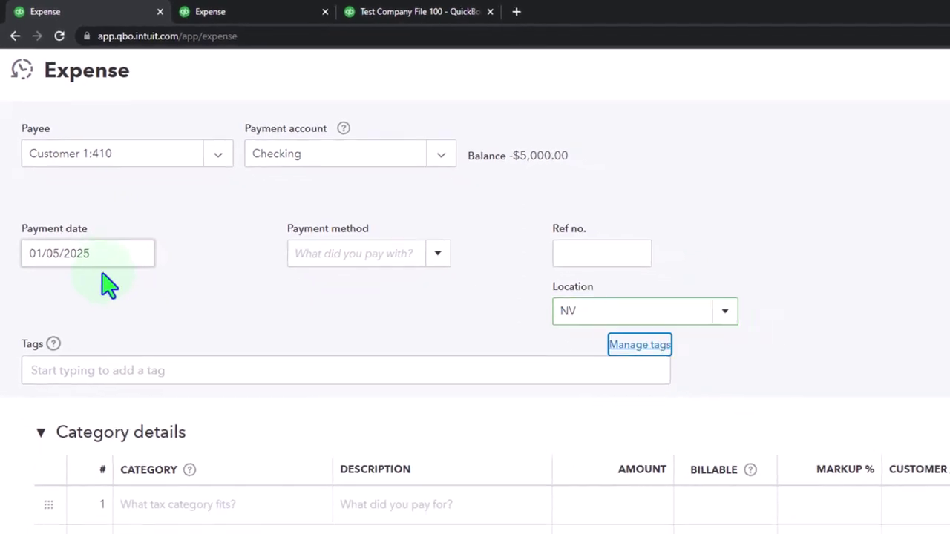
Collapse the expense's category details and expand its item details.
left_click(364, 297)
scroll(363, 300, "down", 2)
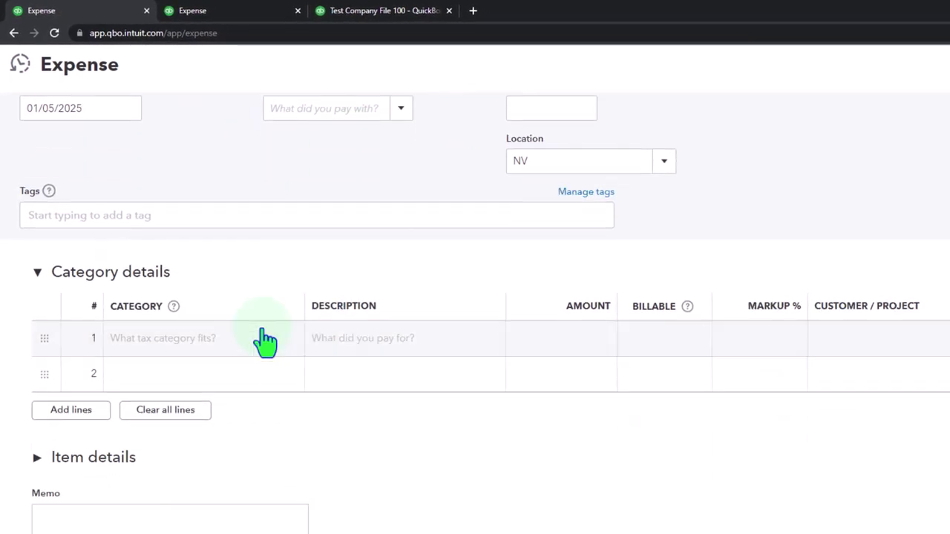
left_click(38, 272)
left_click(37, 362)
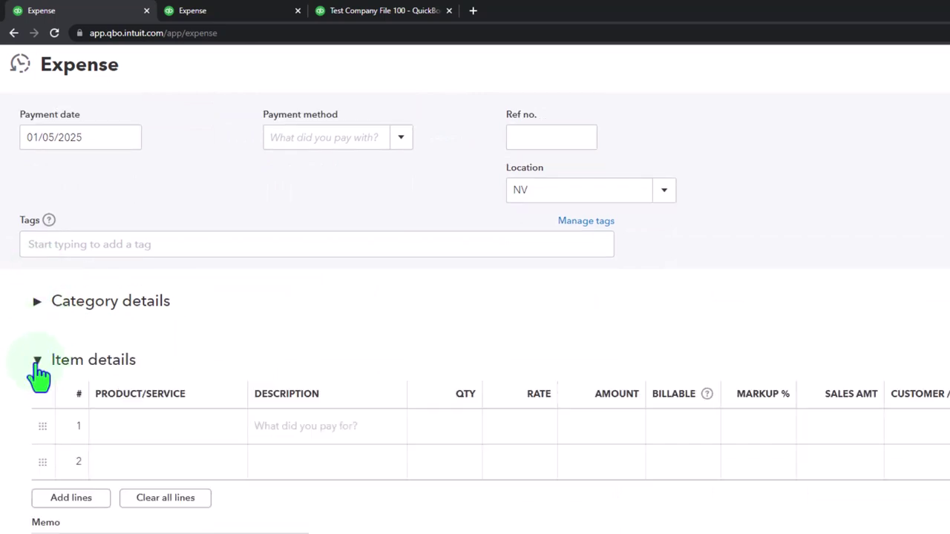
Add a new non-inventory item named Materials from the first item line of the expense.
left_click(170, 443)
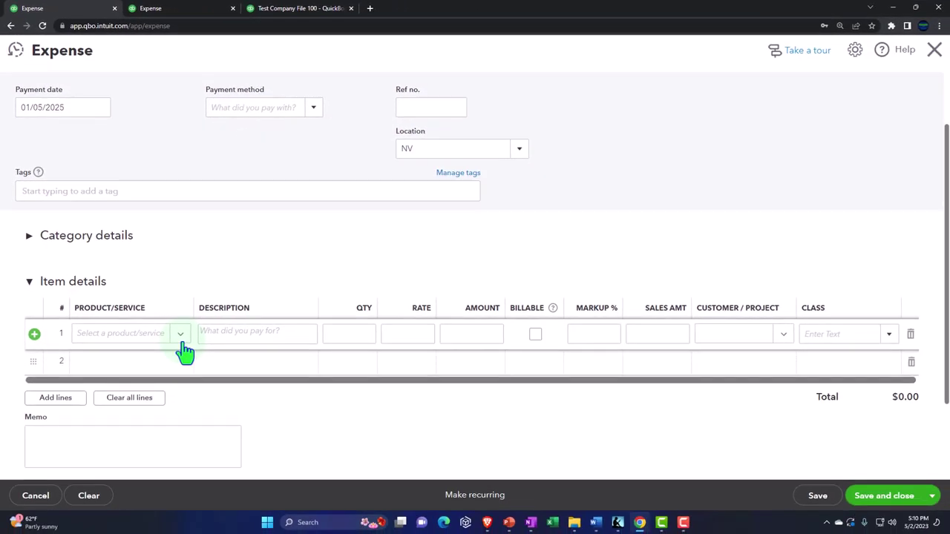
left_click(181, 335)
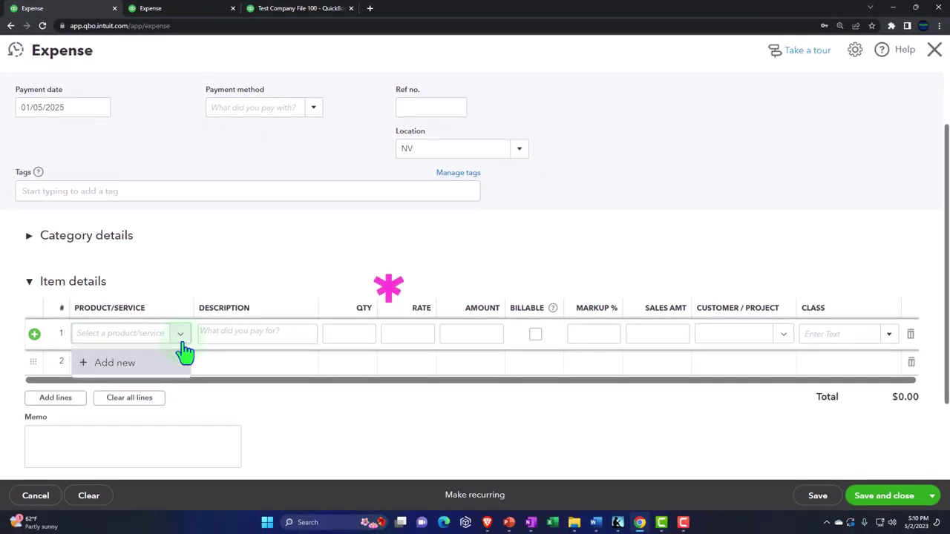
left_click(130, 365)
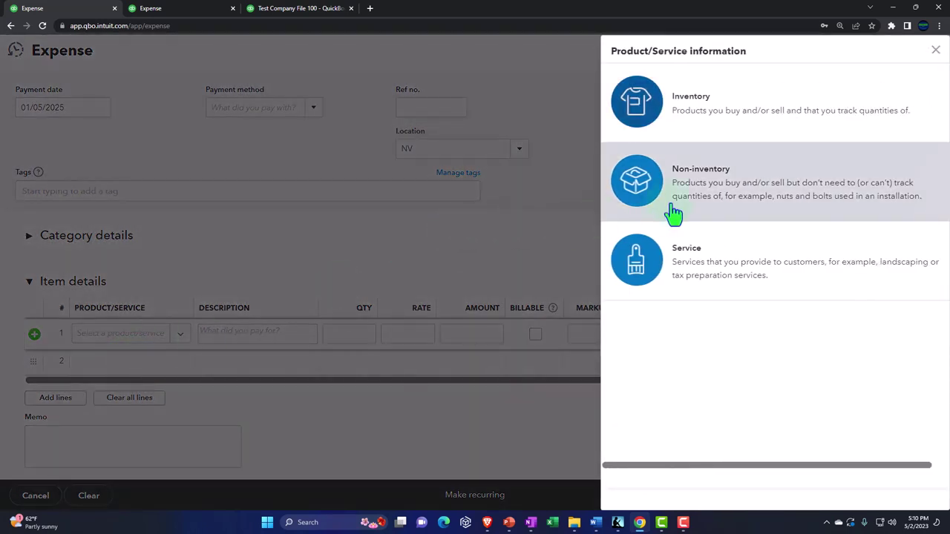
left_click(681, 210)
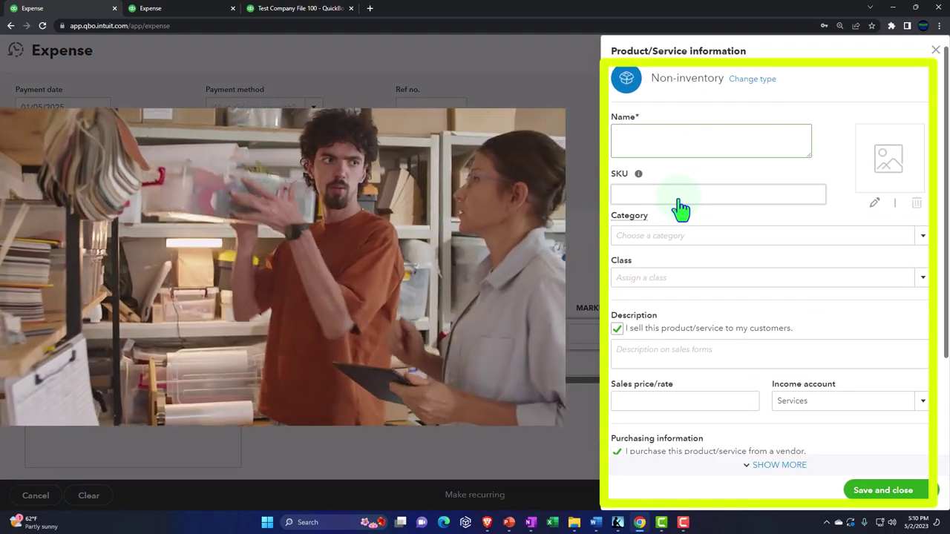
type("Material")
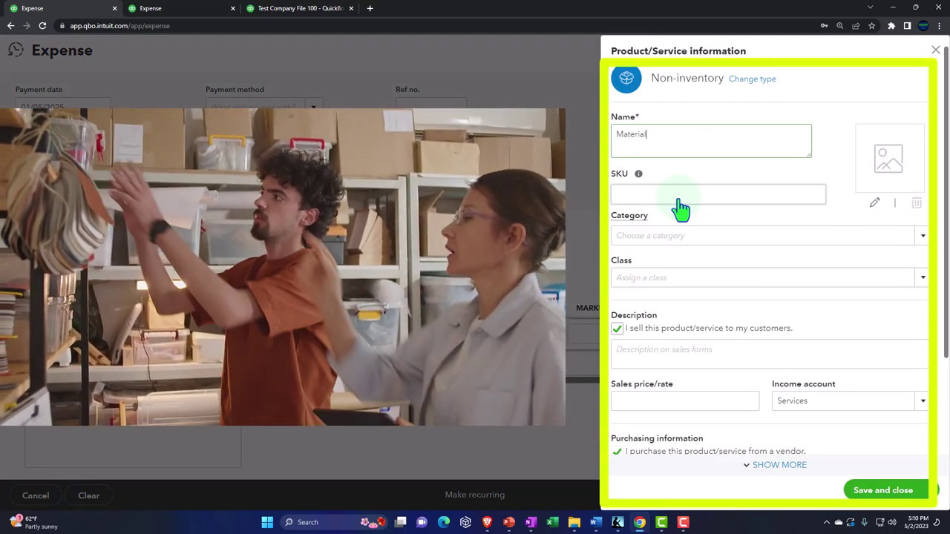
key("BackSpace")
key("BackSpace")
key("BackSpace")
key("BackSpace")
key("BackSpace")
key("BackSpace")
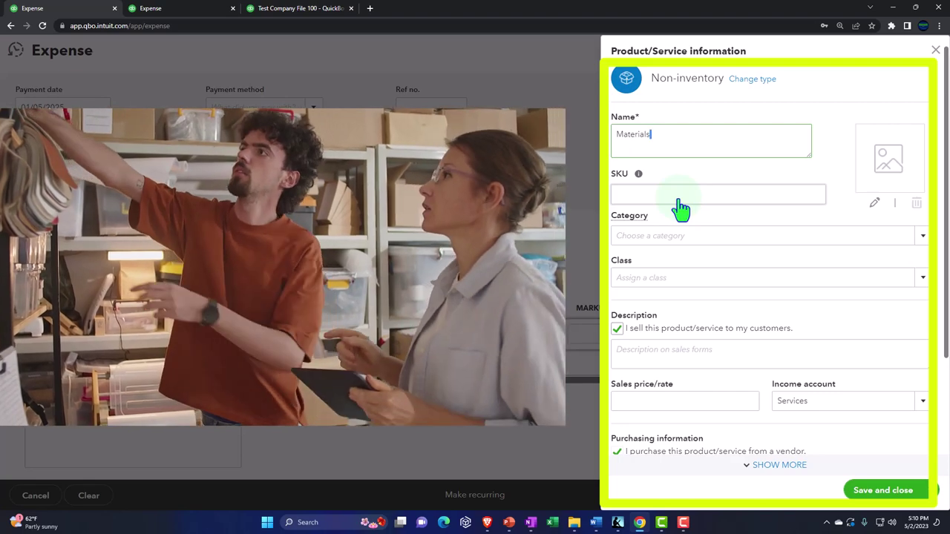
Copy the item name Materials into the description for sales forms.
key("ctrl+a")
key("ctrl+c")
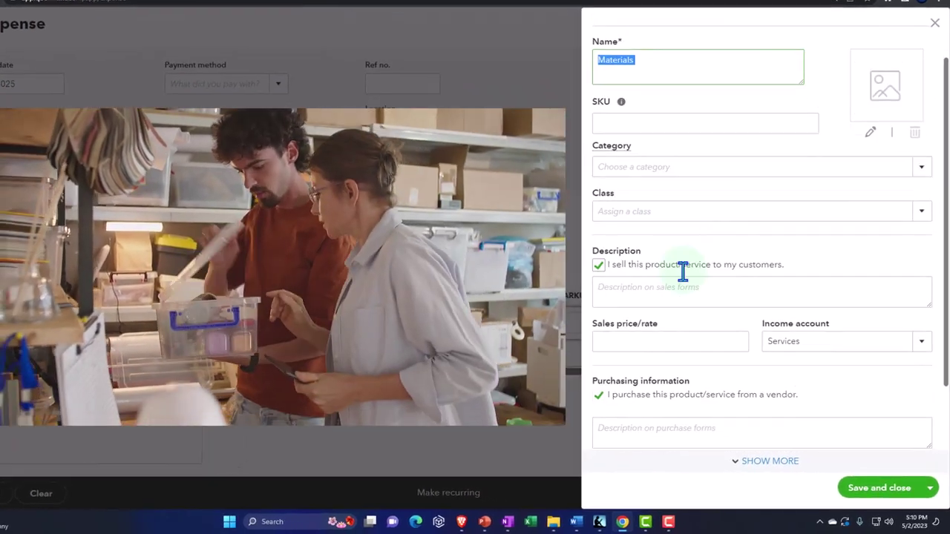
left_click(664, 356)
key("ctrl+v")
Set the item's income account to Sales of Product Income and enter Materials as its purchase description.
scroll(720, 265, "down", 3)
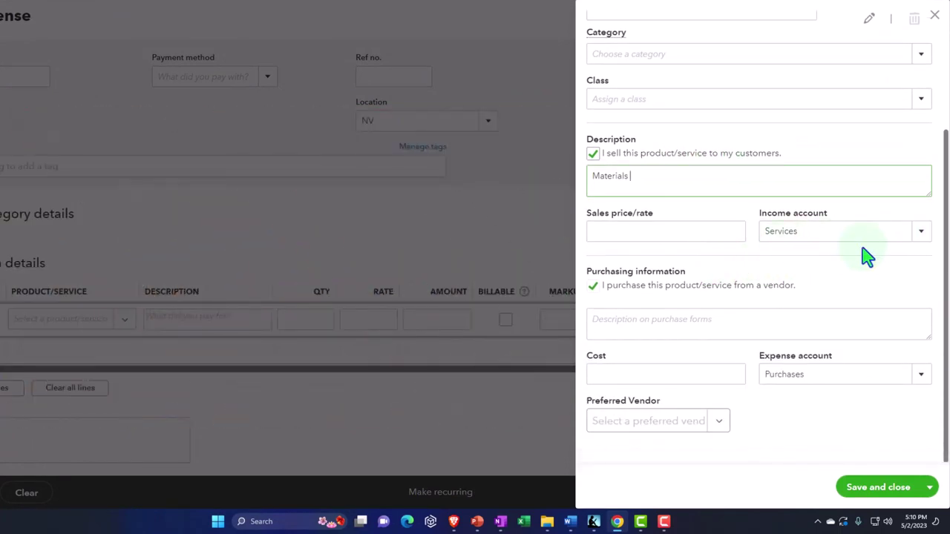
left_click(927, 237)
scroll(874, 306, "up", 1)
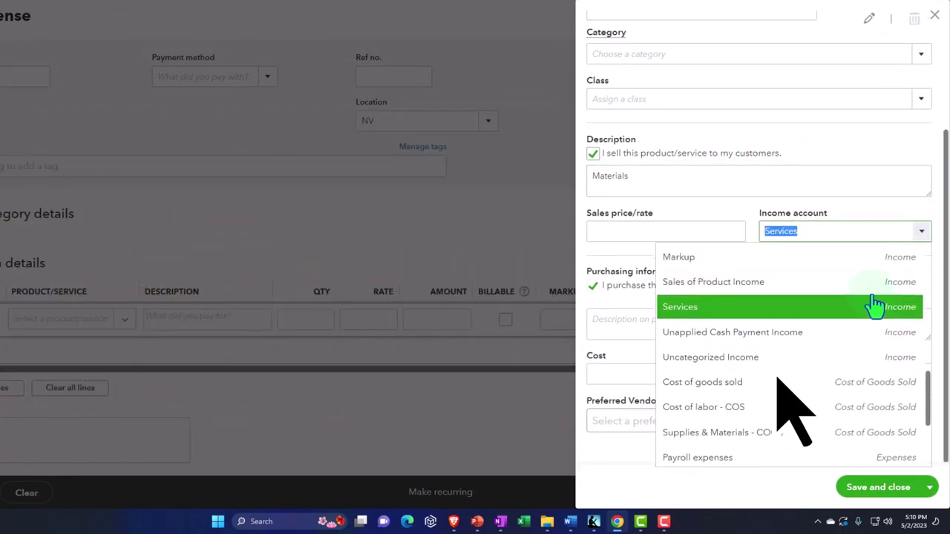
left_click(762, 294)
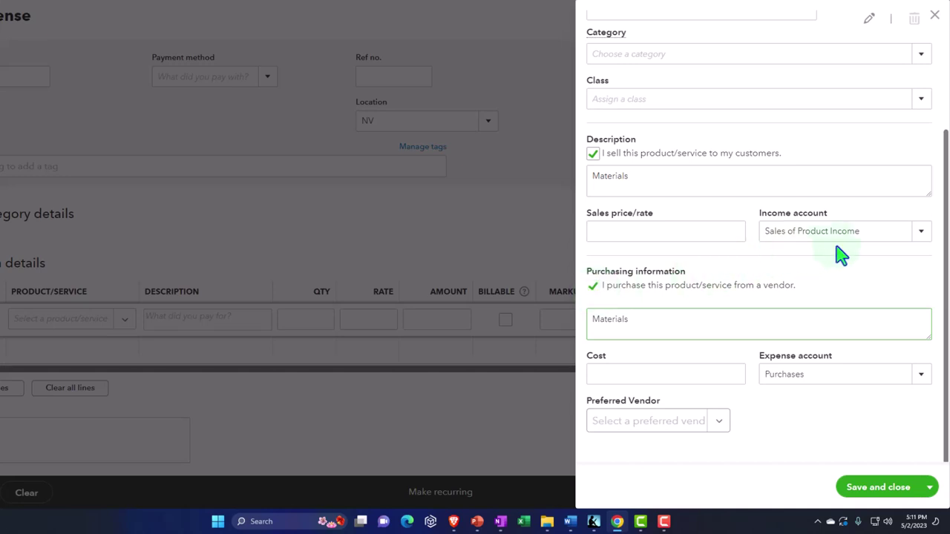
left_click(841, 255)
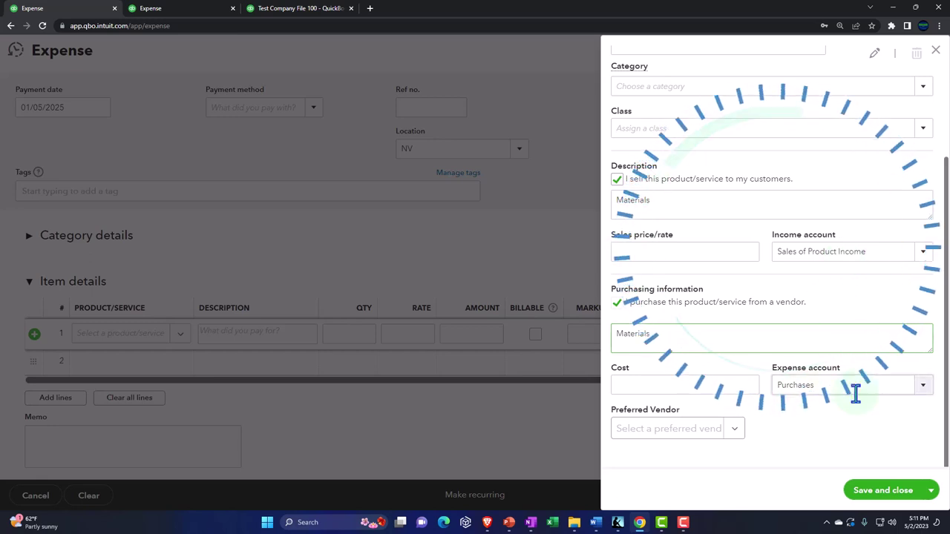
Set the item's expense account to Supplies & Materials - COGS and save the item.
left_click(928, 388)
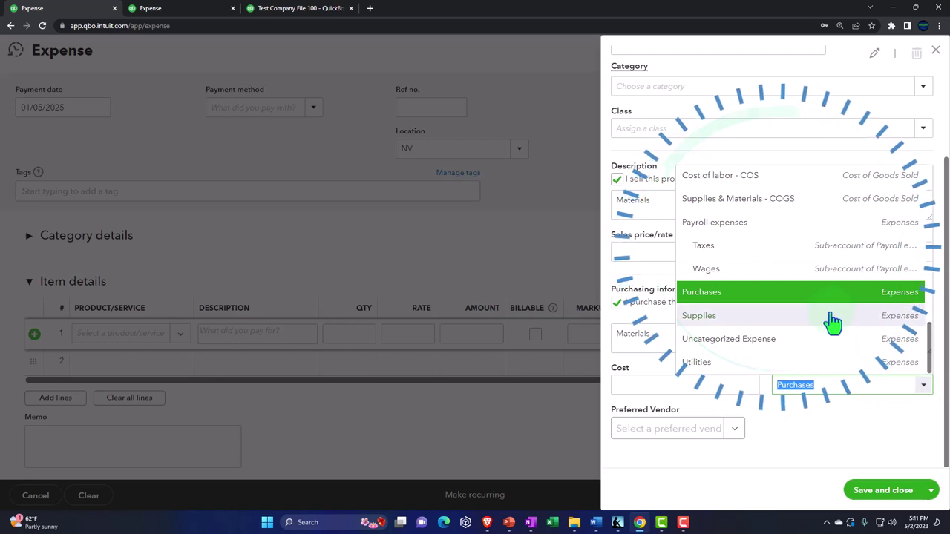
scroll(823, 309, "up", 1)
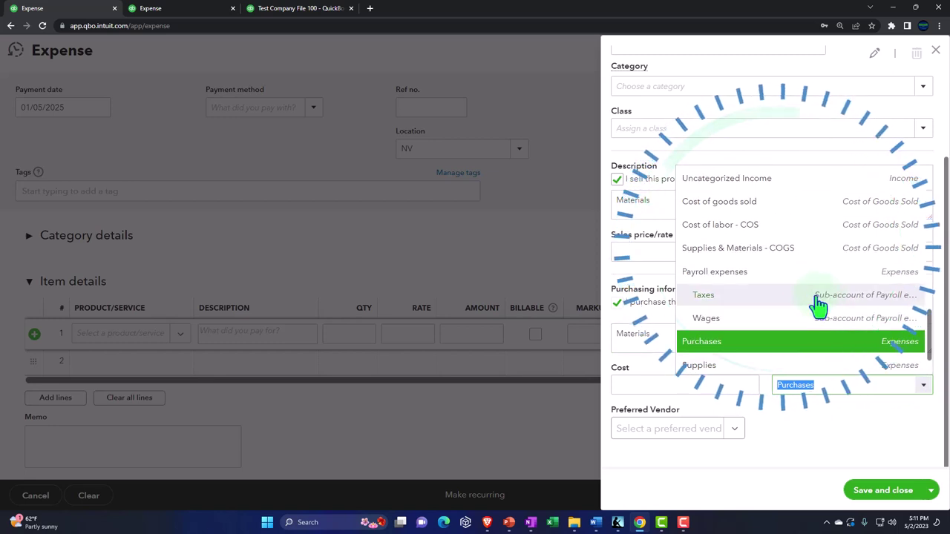
scroll(801, 299, "up", 1)
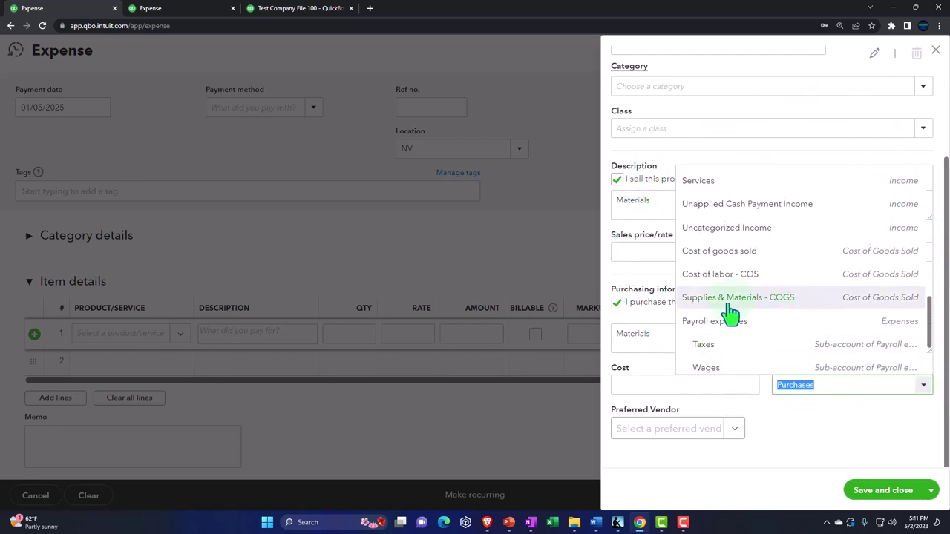
left_click(729, 304)
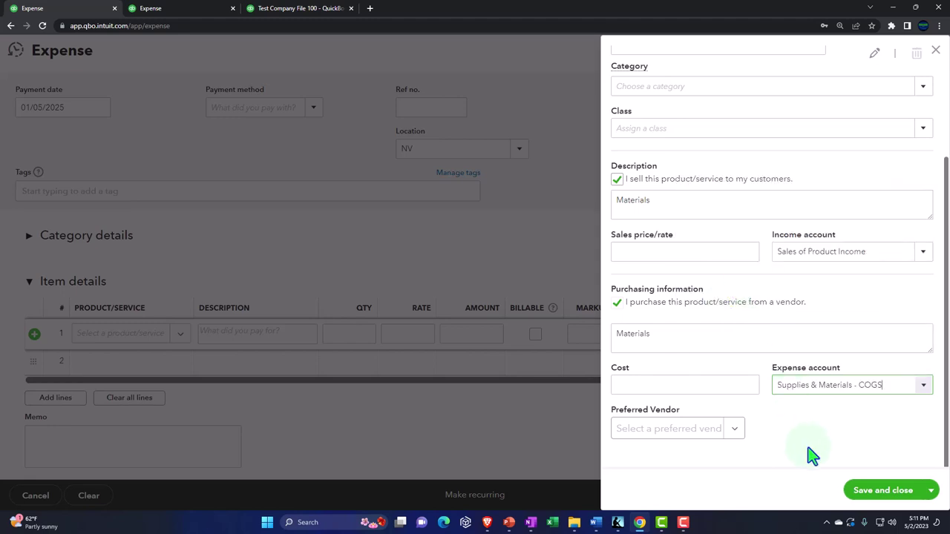
left_click(868, 491)
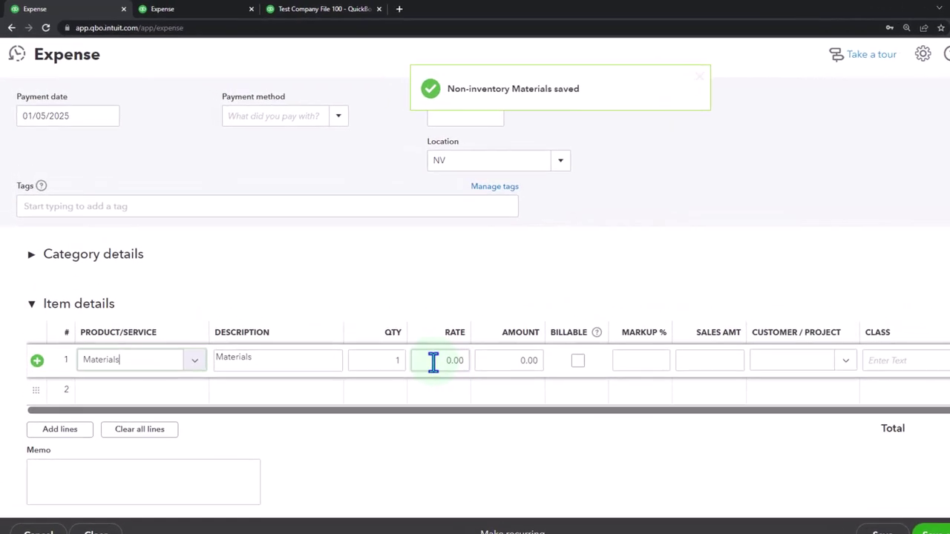
Set the Materials line's rate to 500 and make it billable with a 30% markup.
left_click(417, 341)
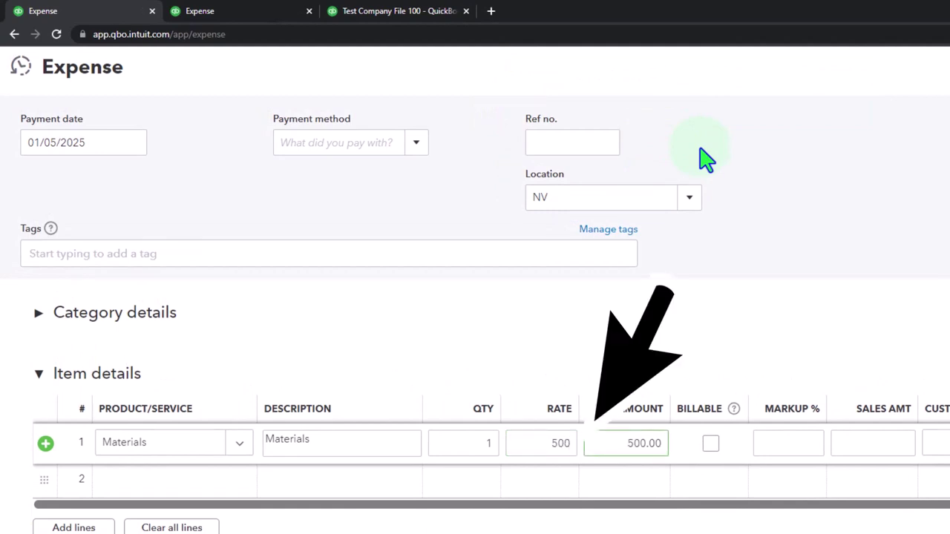
left_click(710, 446)
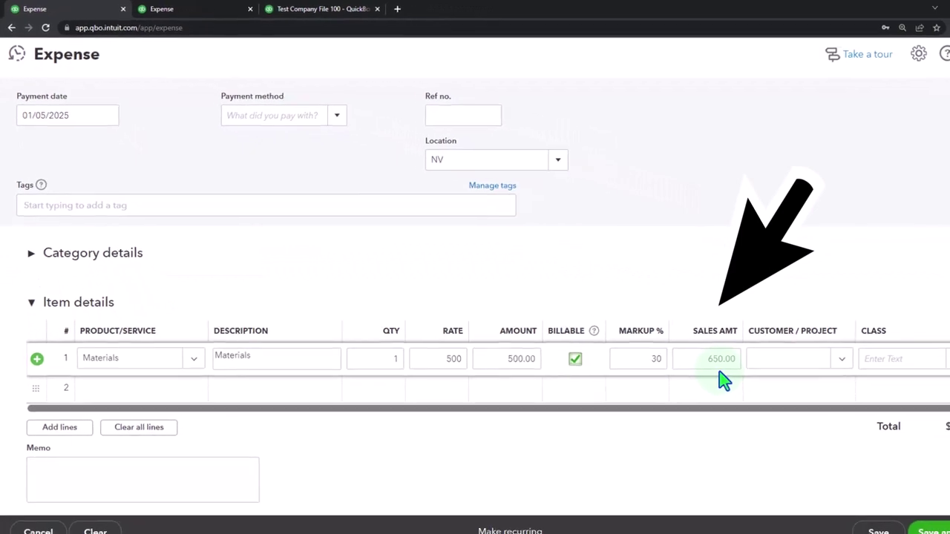
key("Tab")
key("Tab")
key("Tab")
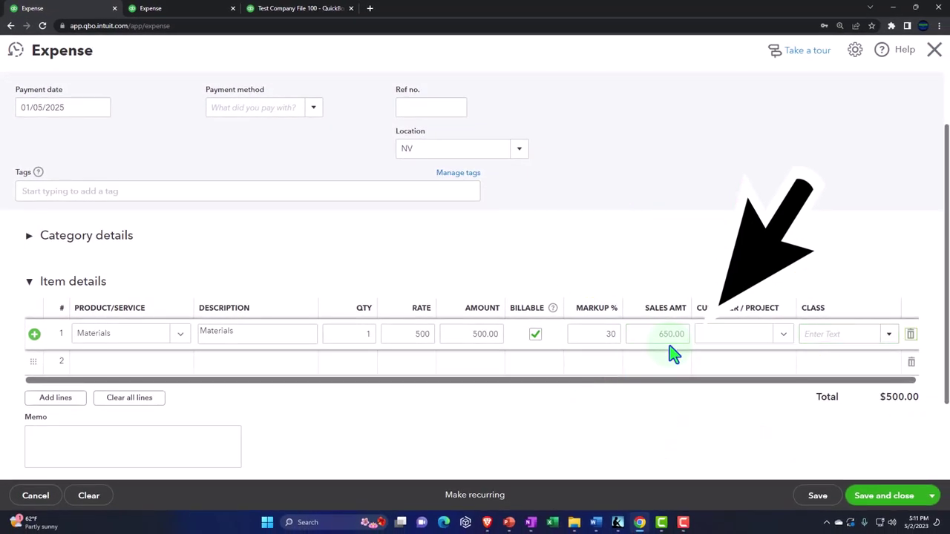
Add a second new non-inventory item from the next expense line and name it Labor.
left_click(671, 355)
left_click(179, 364)
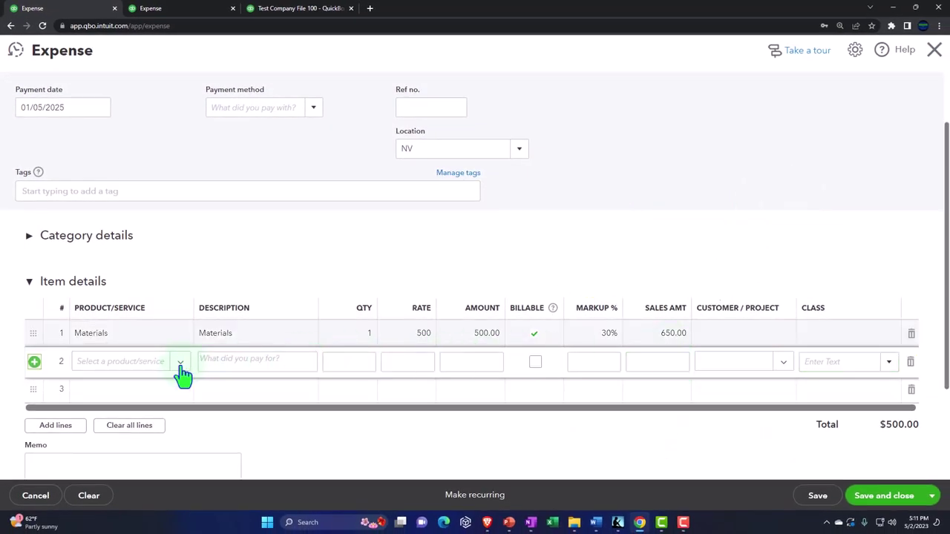
left_click(115, 390)
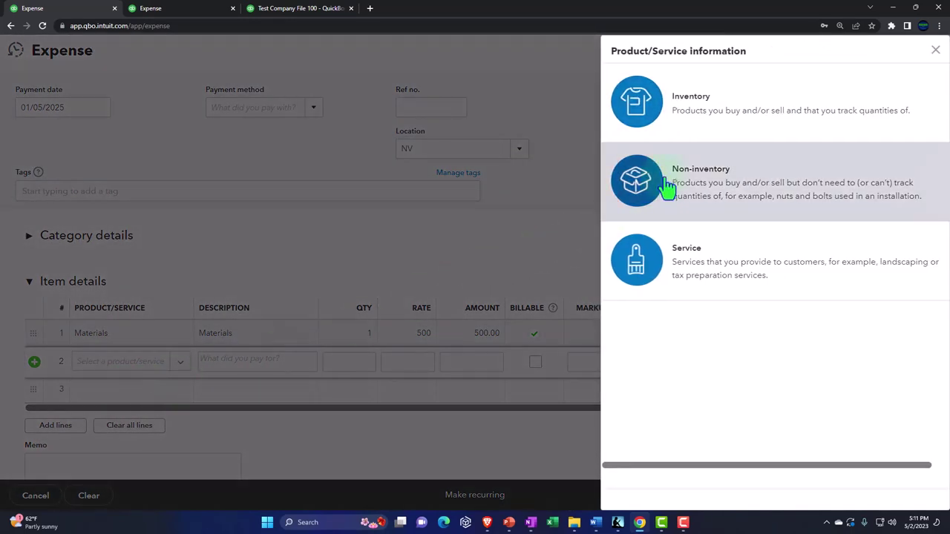
left_click(668, 189)
left_click(660, 148)
type("Sal")
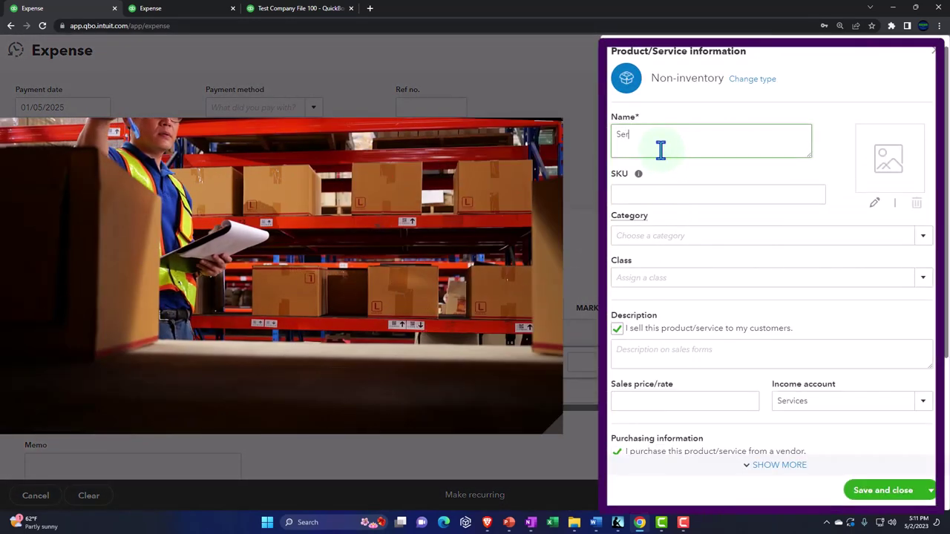
key("BackSpace")
key("BackSpace")
key("BackSpace")
type("Labor")
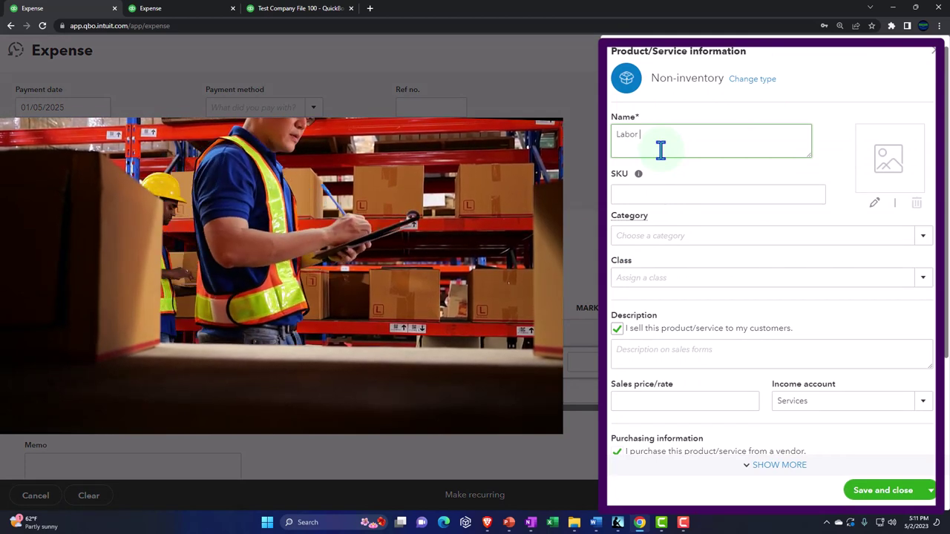
Copy the item name Labor into both its sales description and its purchase description.
double_click(660, 150)
key("ctrl+c")
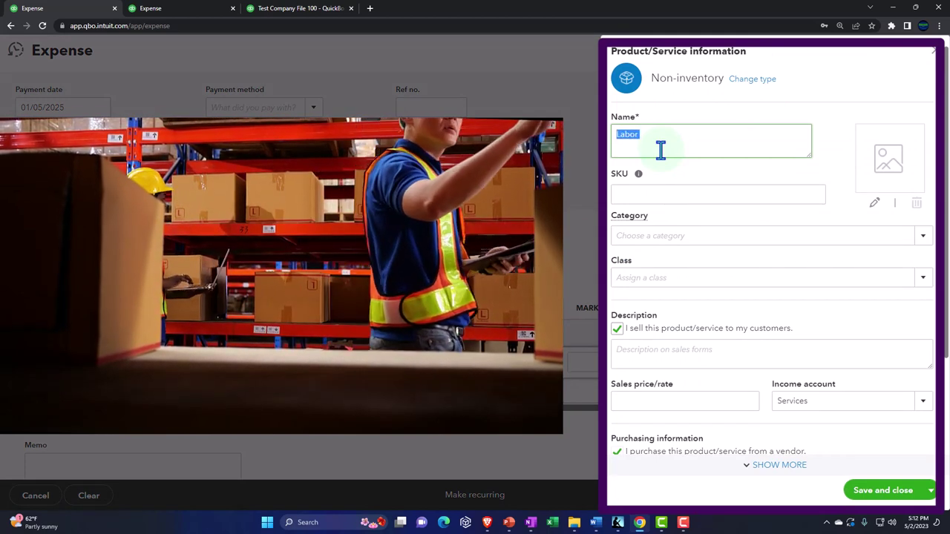
scroll(668, 245, "down", 1)
left_click(661, 299)
key("ctrl+v")
scroll(661, 292, "down", 2)
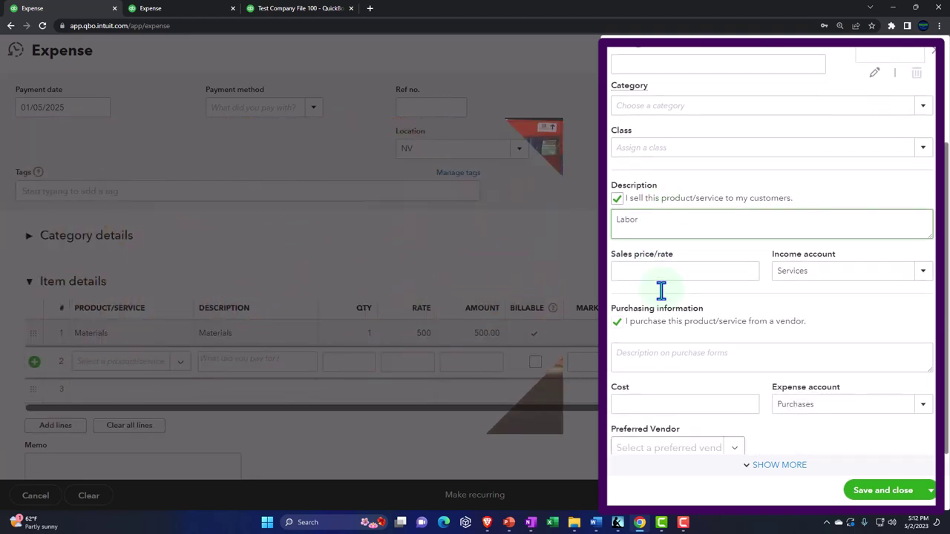
left_click(653, 330)
key("ctrl+v")
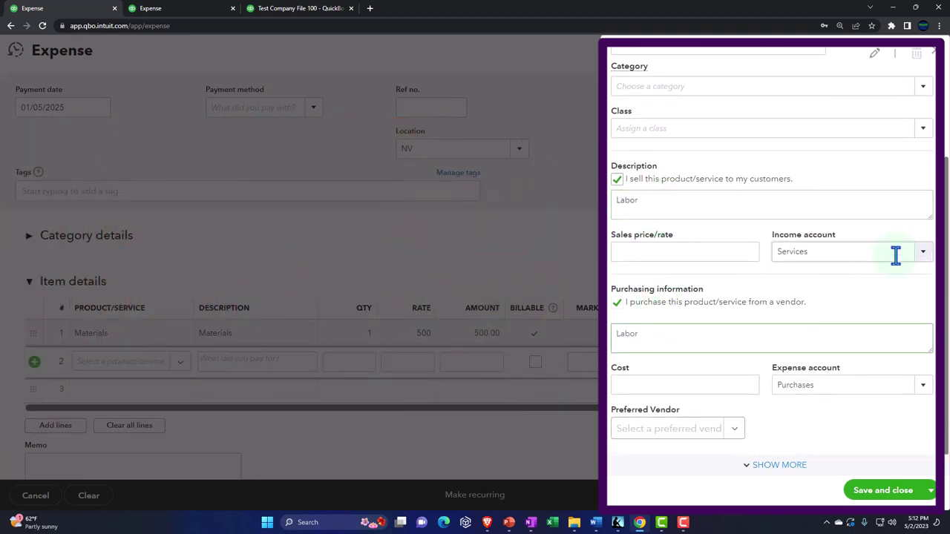
Set the Labor item's income account to Sales of Product Income.
left_click(925, 258)
scroll(880, 322, "up", 1)
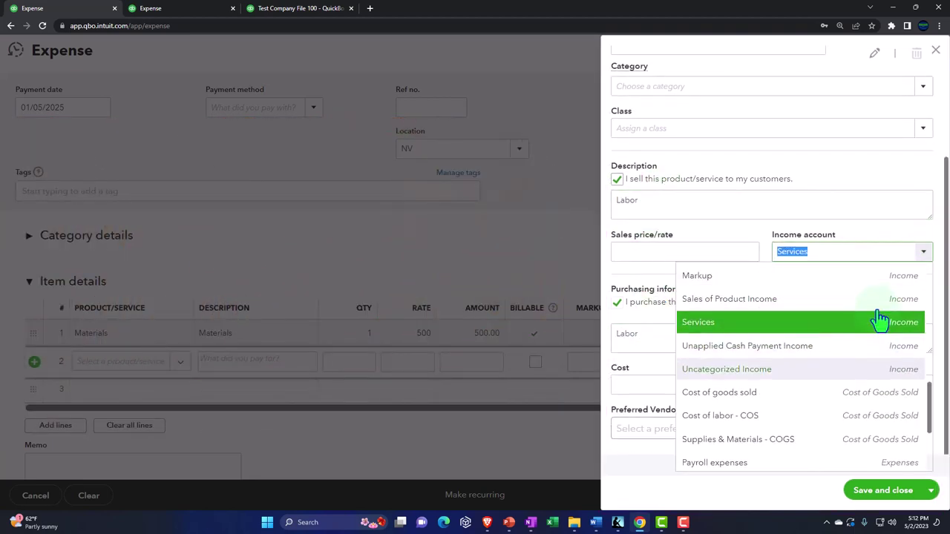
left_click(785, 302)
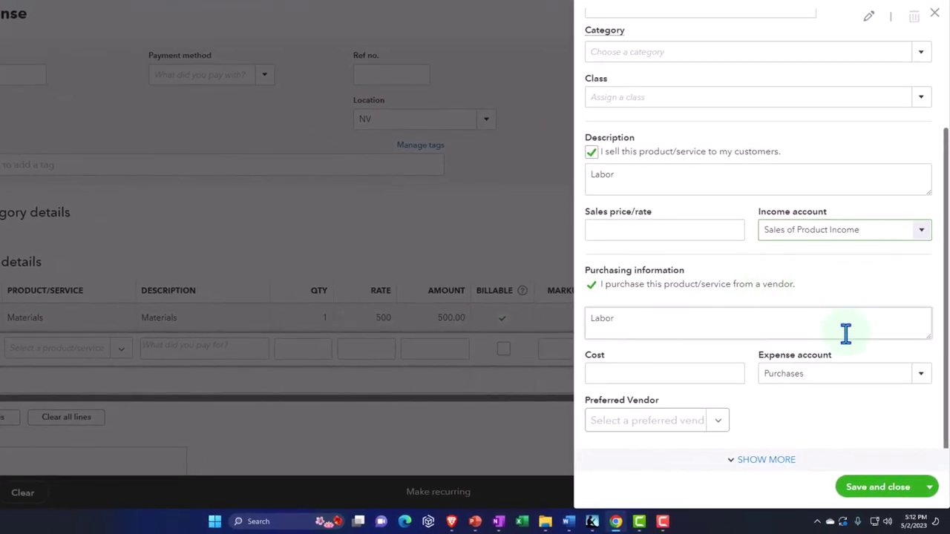
Set the Labor item's expense account to Cost of labor - COS and save the item.
left_click(919, 382)
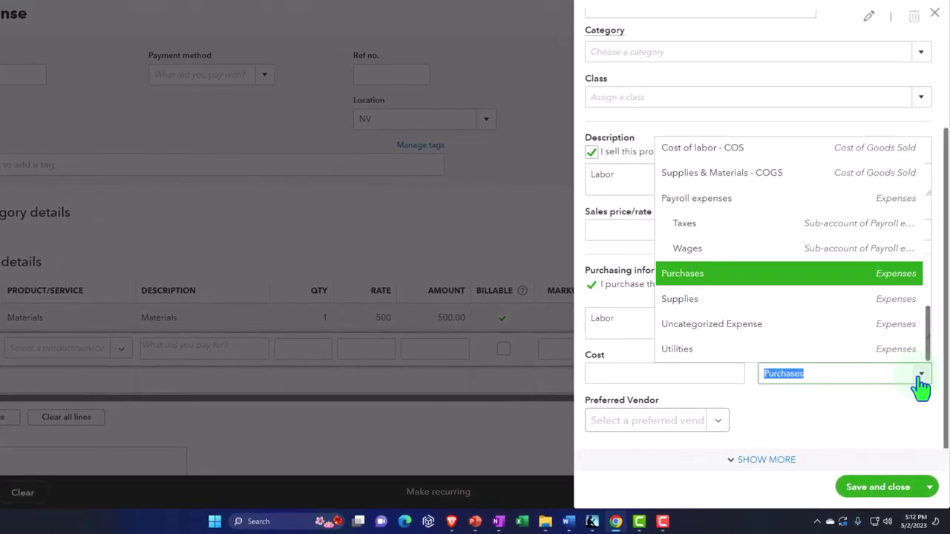
scroll(764, 290, "up", 2)
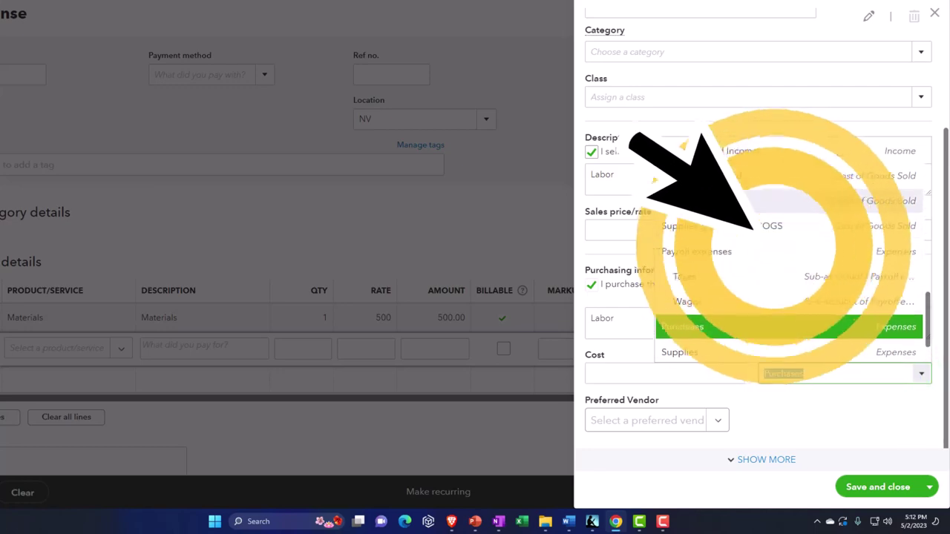
left_click(772, 200)
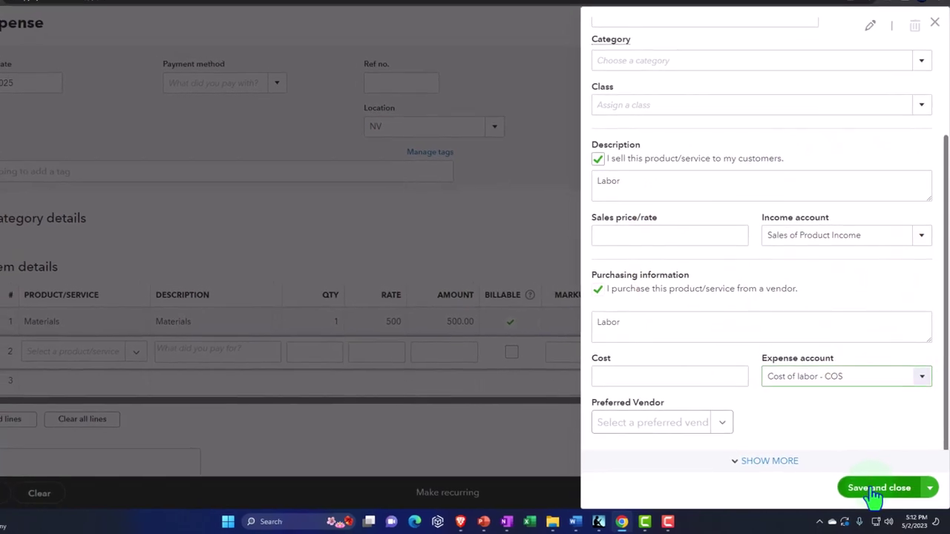
left_click(877, 490)
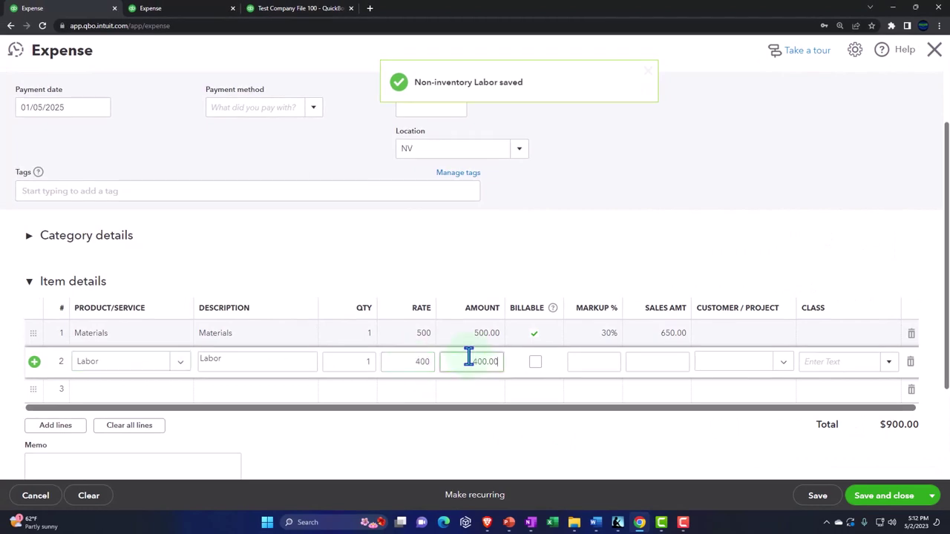
Make the Labor line billable with a 30% markup.
left_click(535, 361)
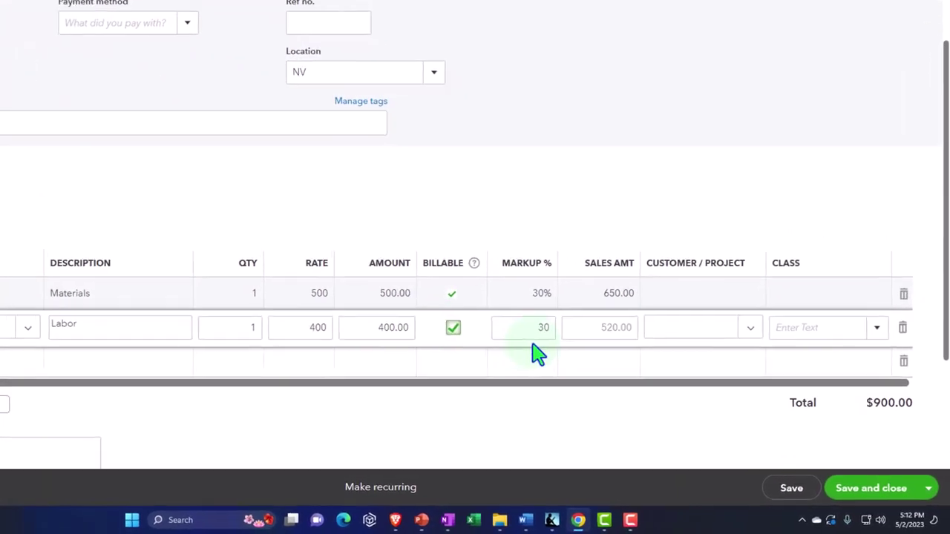
left_click(533, 340)
left_click(603, 334)
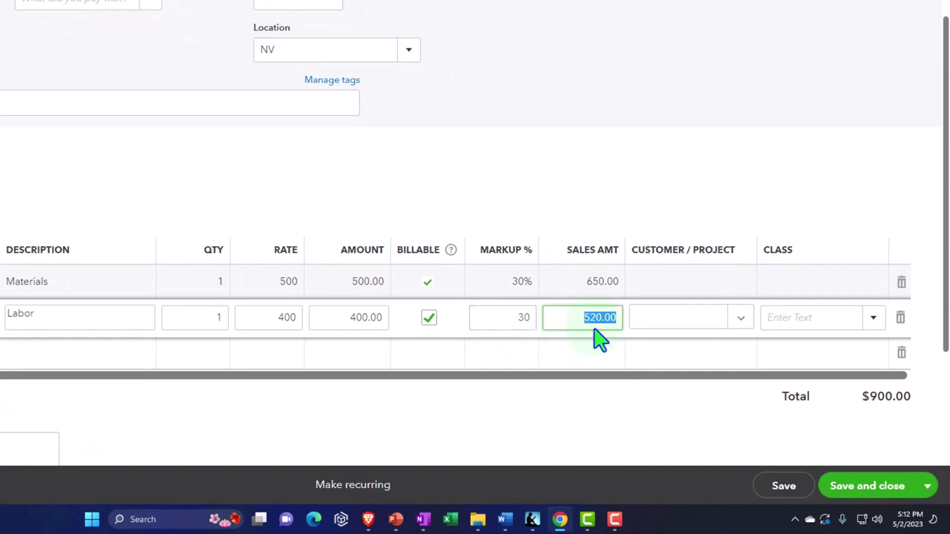
left_click(631, 309)
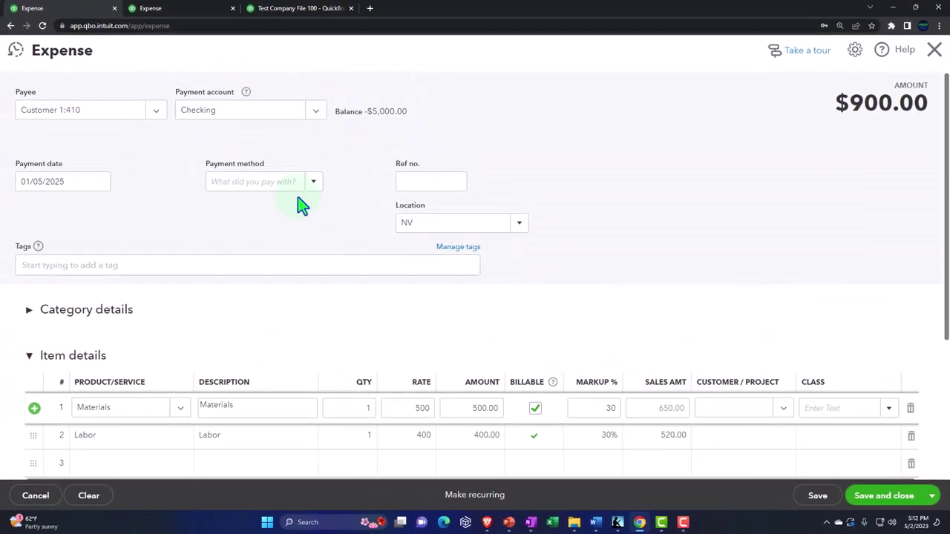
Change the expense's payee to Vendor 1 and accept prefilling the form from that vendor's last expense.
left_click(154, 123)
left_click(116, 164)
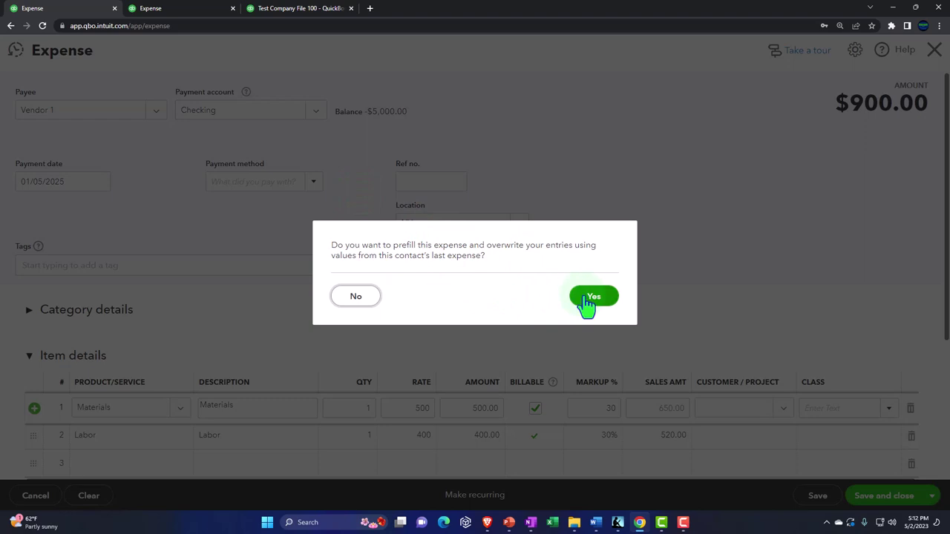
left_click(592, 298)
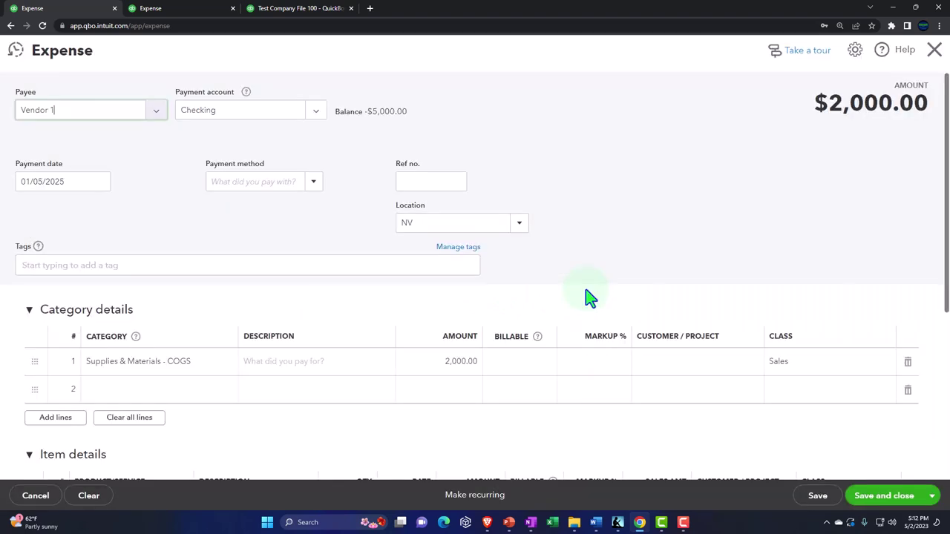
Assign the Materials and Labor lines to Customer 1's sub-customer 410, and save and close the expense.
scroll(329, 346, "down", 3)
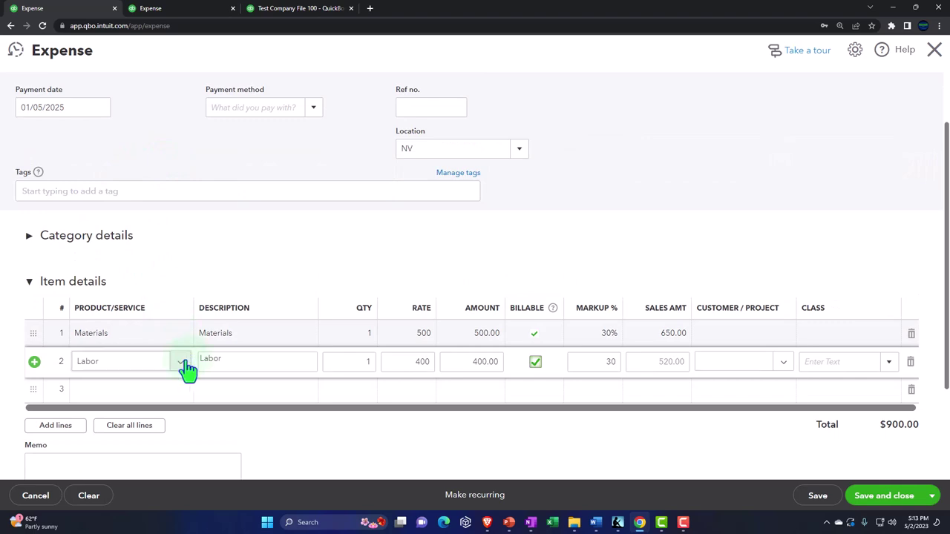
left_click(746, 338)
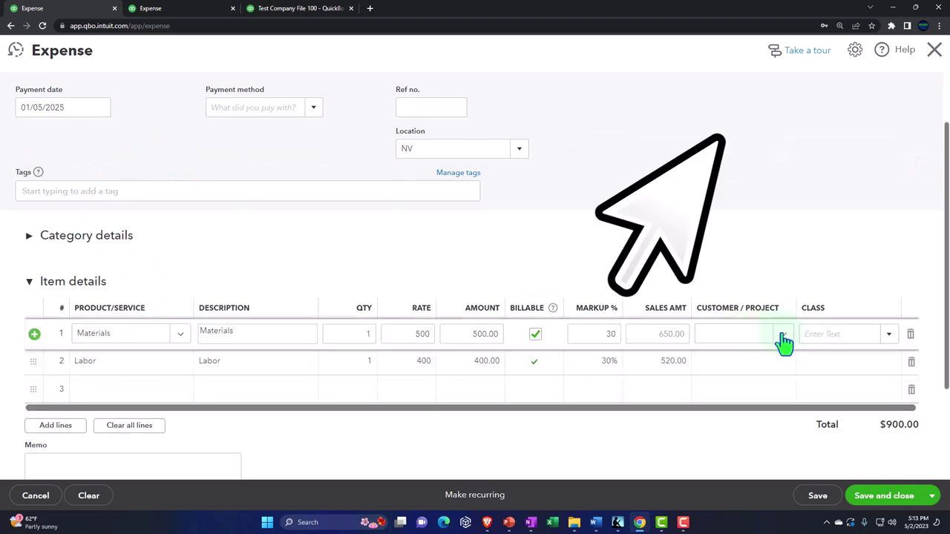
left_click(783, 341)
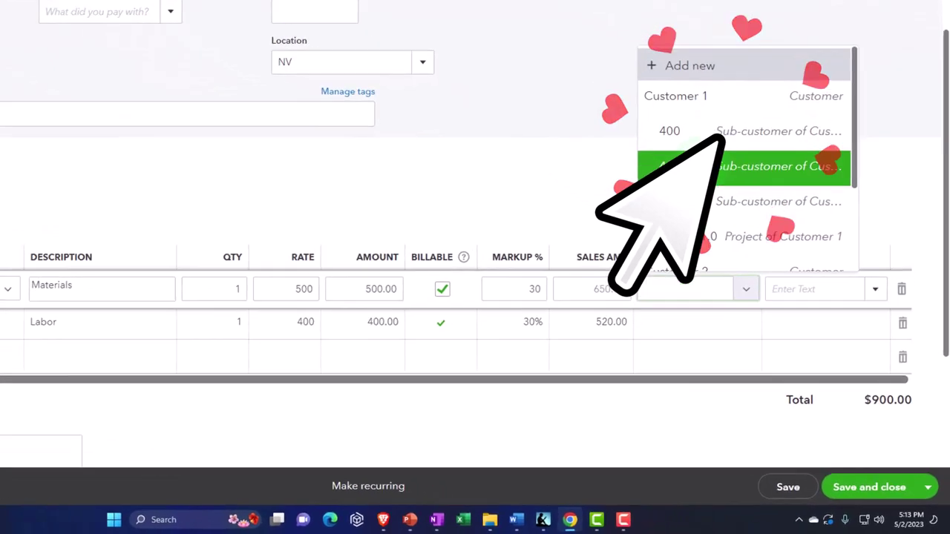
left_click(750, 236)
left_click(702, 301)
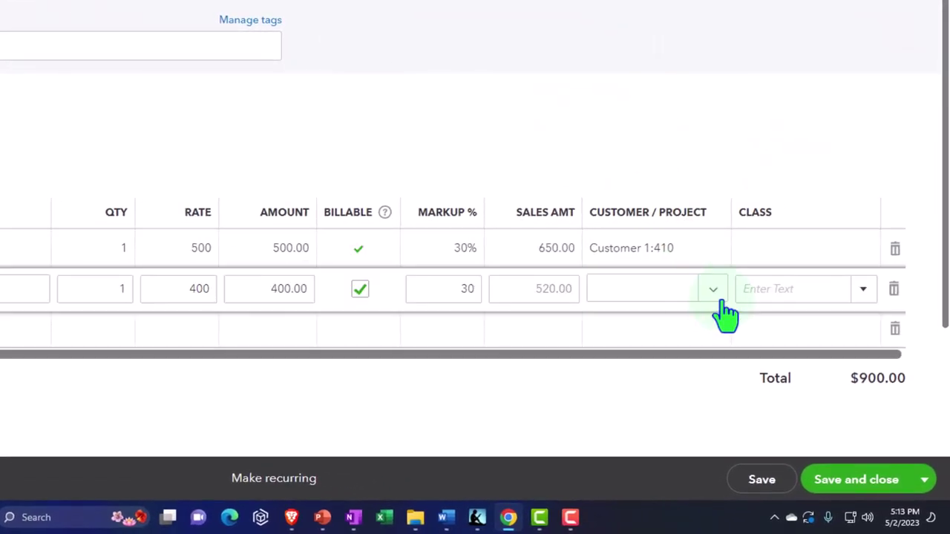
left_click(712, 291)
left_click(654, 148)
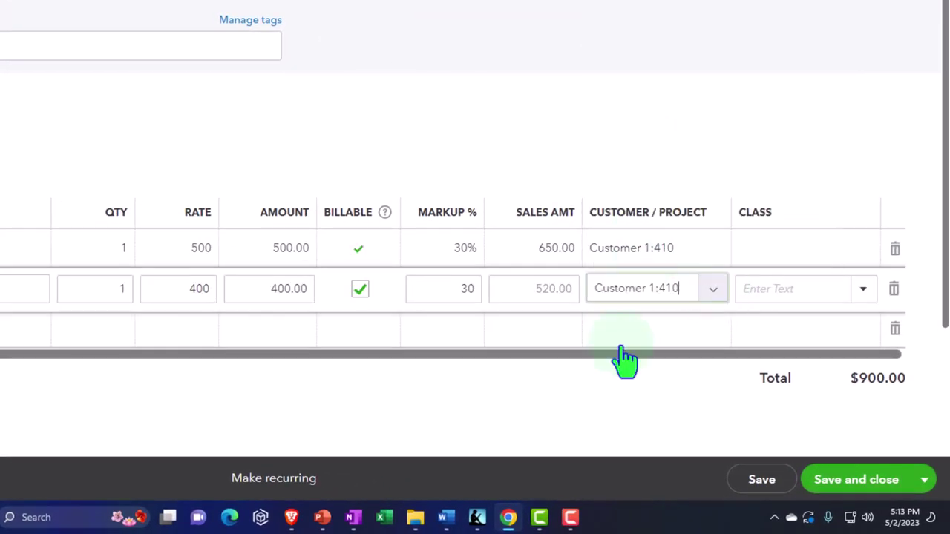
key("Tab")
key("Tab")
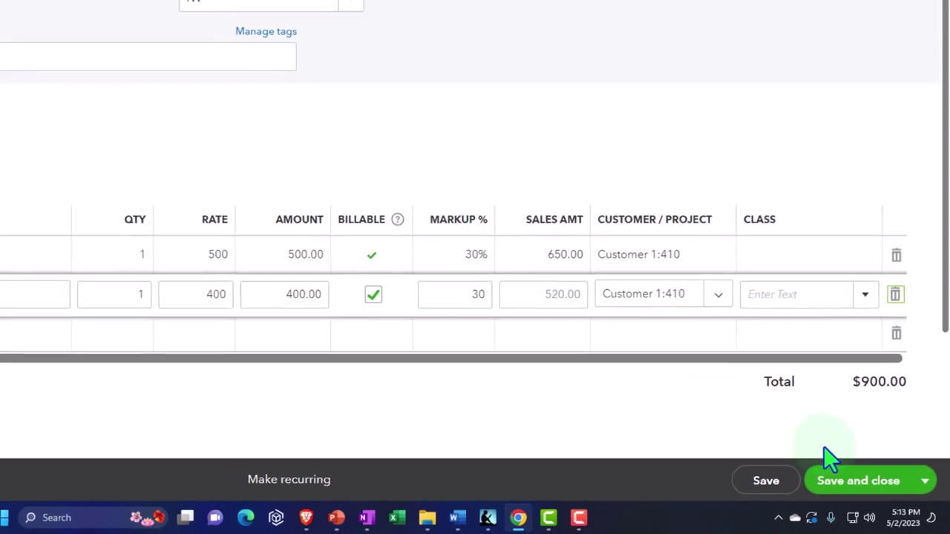
left_click(856, 479)
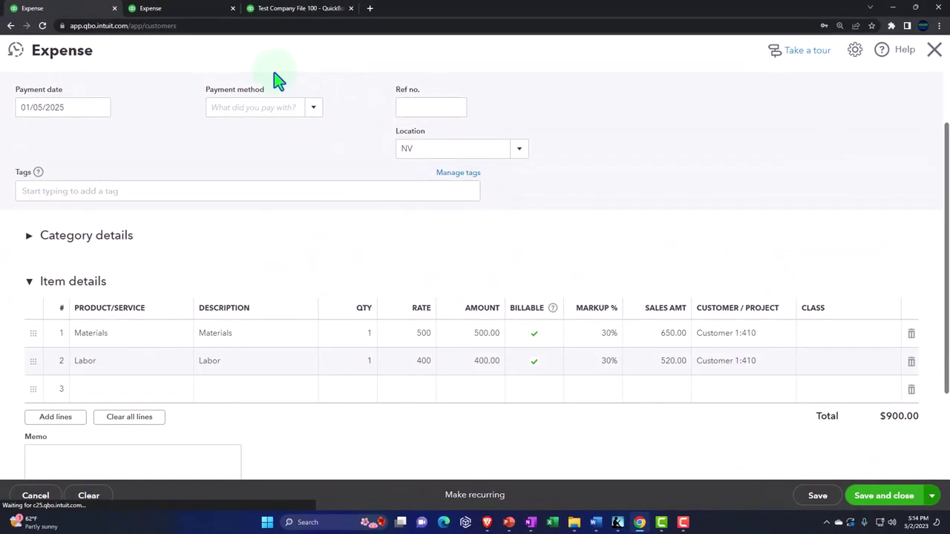
Rerun the 2025 Balance Sheet and Profit and Loss reports by customer and examine how the expense affects job 410.
left_click(290, 8)
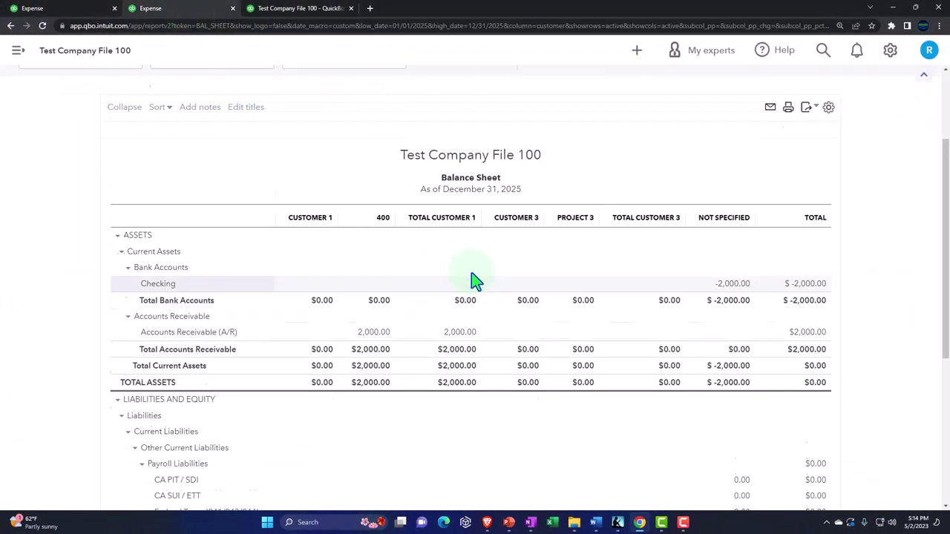
scroll(475, 280, "up", 3)
left_click(558, 185)
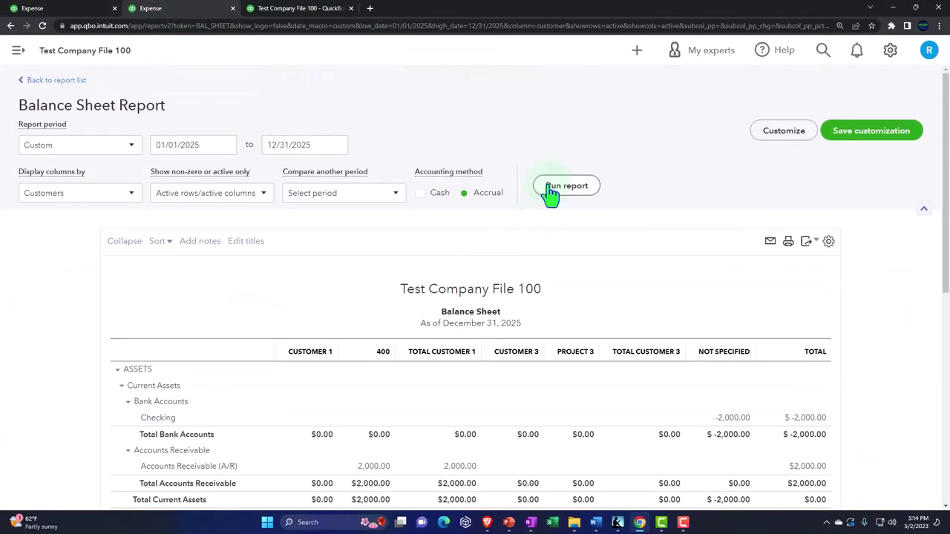
scroll(571, 253, "down", 3)
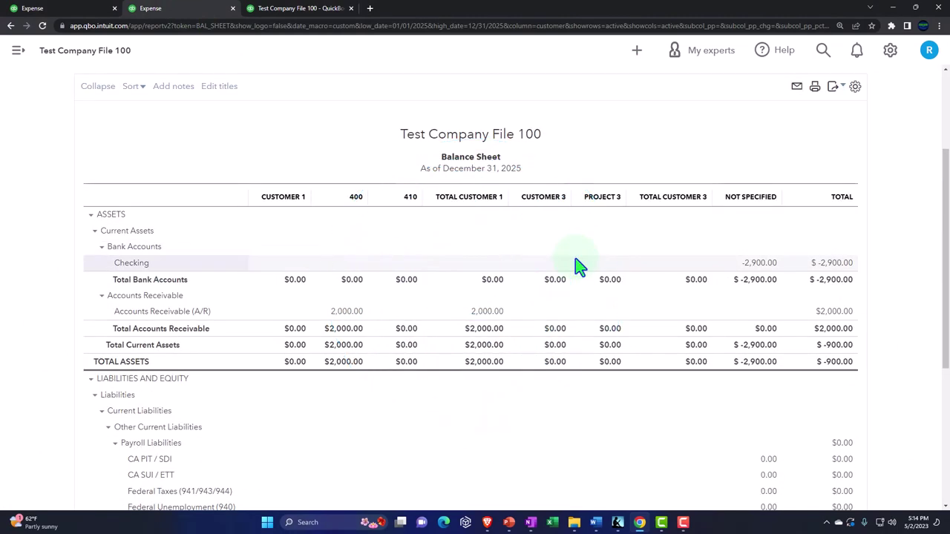
scroll(579, 265, "down", 1)
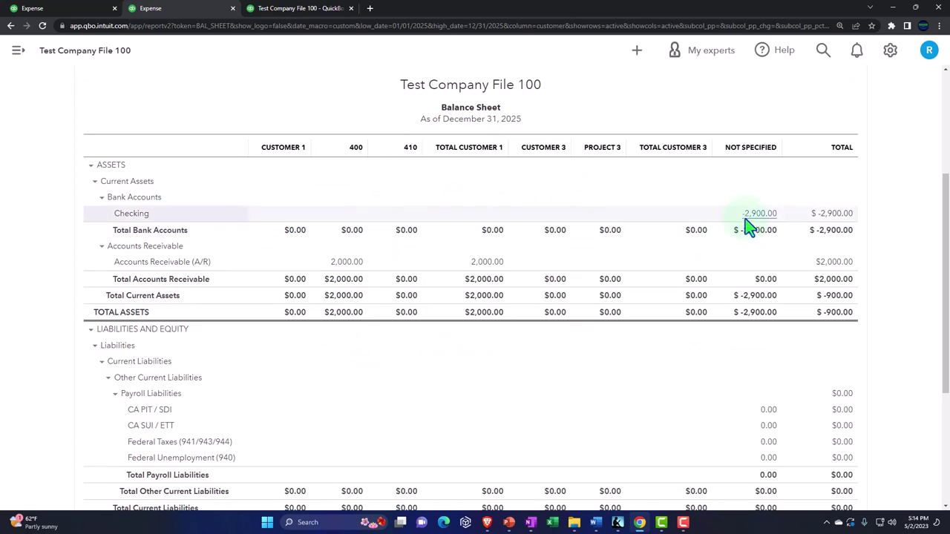
scroll(750, 226, "down", 3)
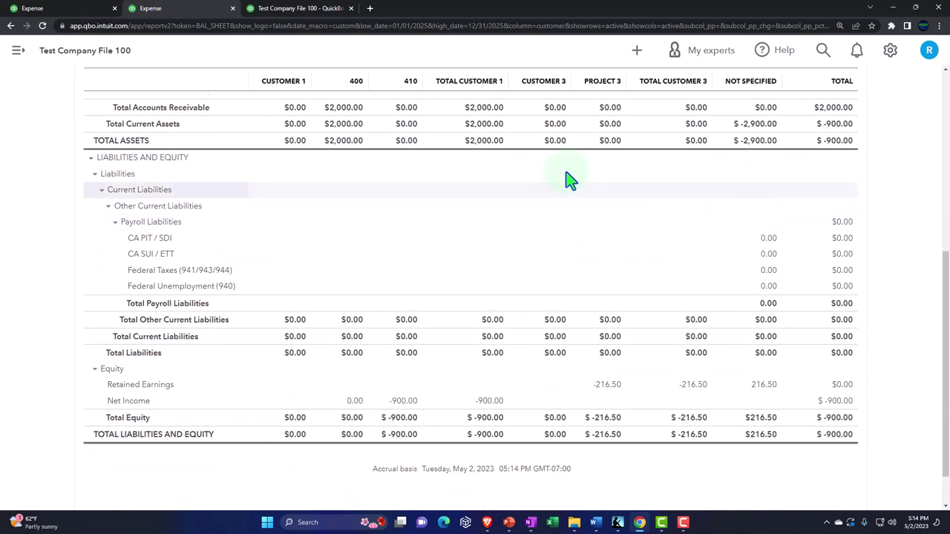
left_click(315, 9)
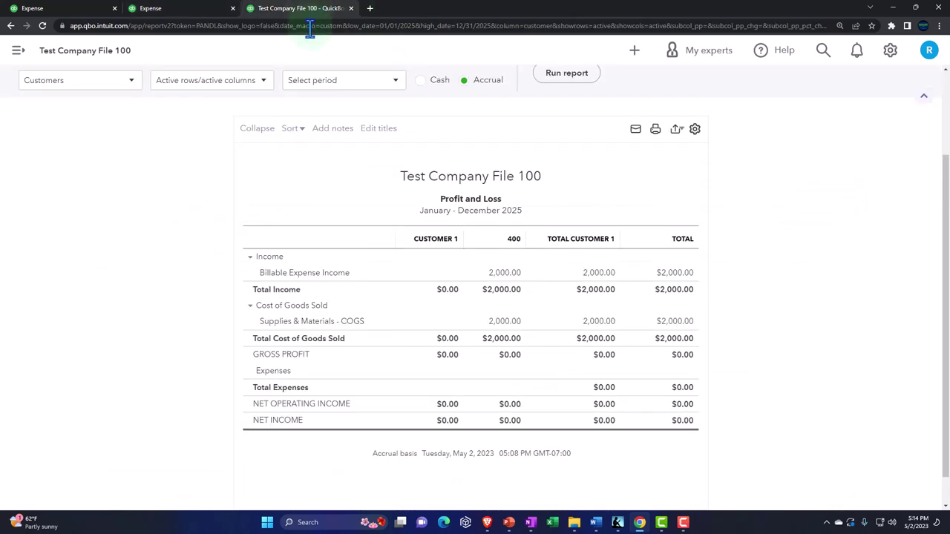
left_click(560, 41)
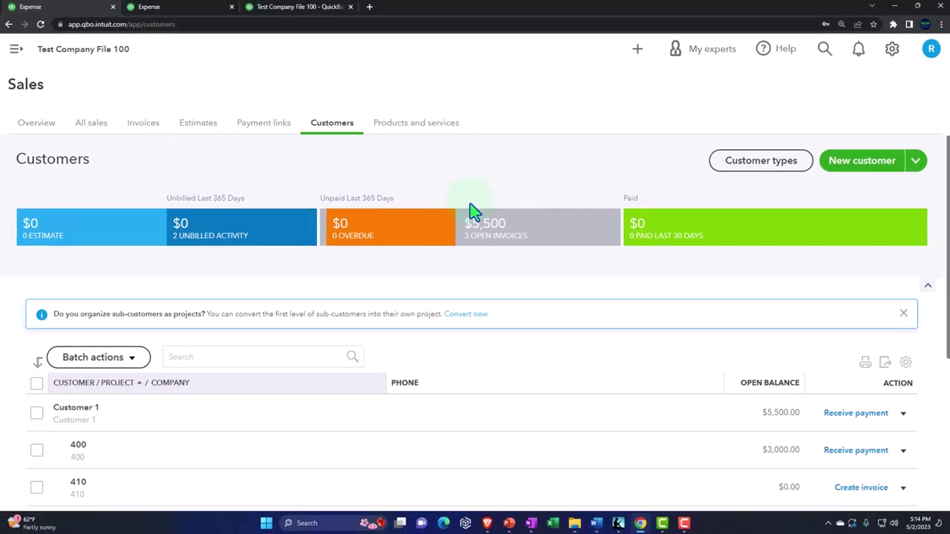
Create a new invoice for Customer 1's sub-customer 410.
left_click(636, 53)
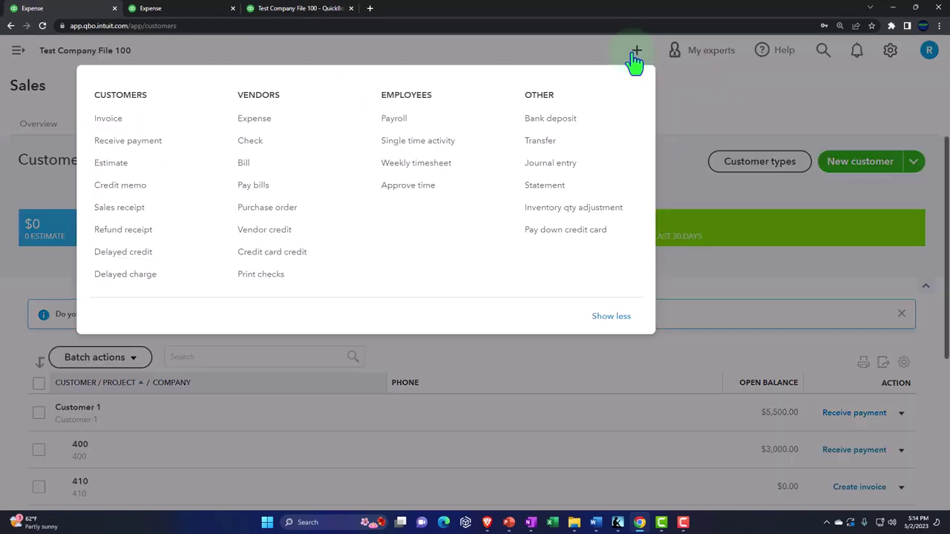
left_click(119, 119)
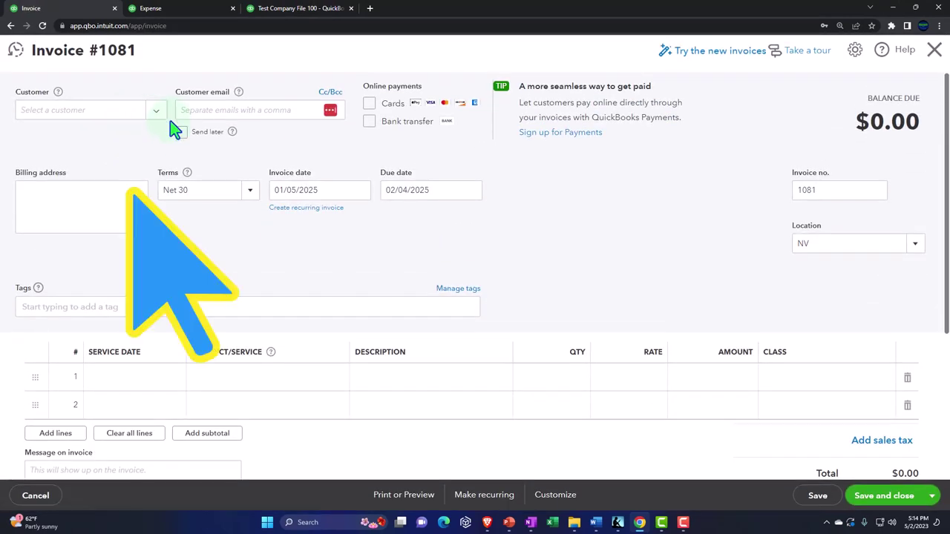
left_click(160, 119)
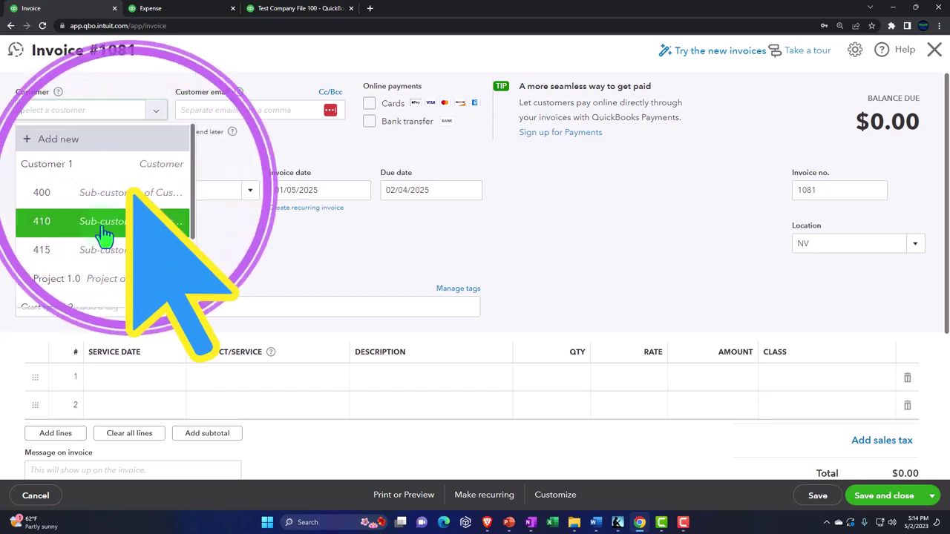
left_click(101, 221)
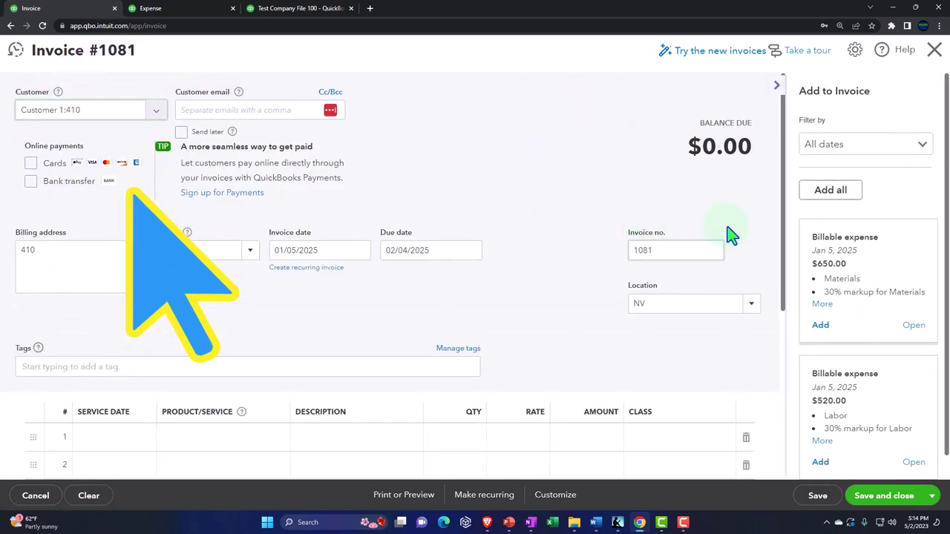
Add all of the job's billable Materials and Labor expenses to the invoice and review the resulting lines.
scroll(792, 269, "down", 1)
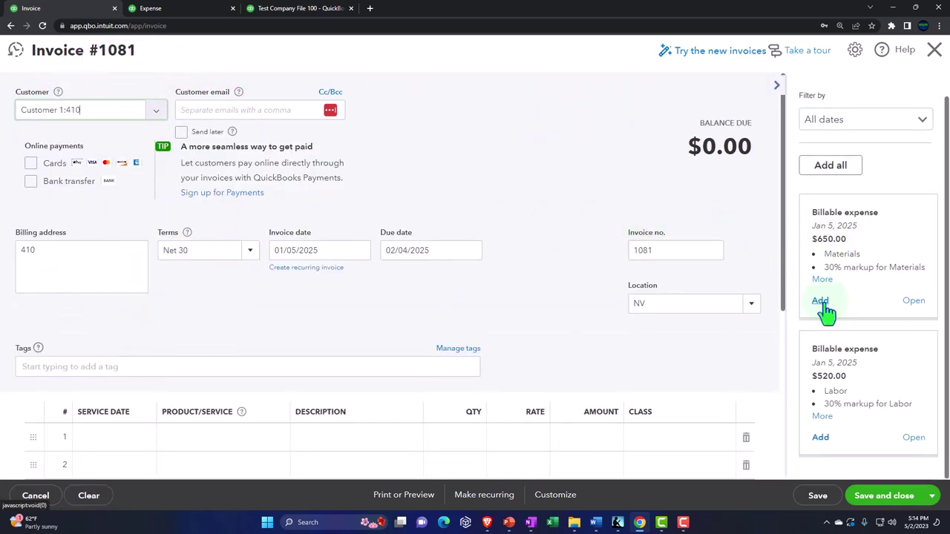
left_click(831, 173)
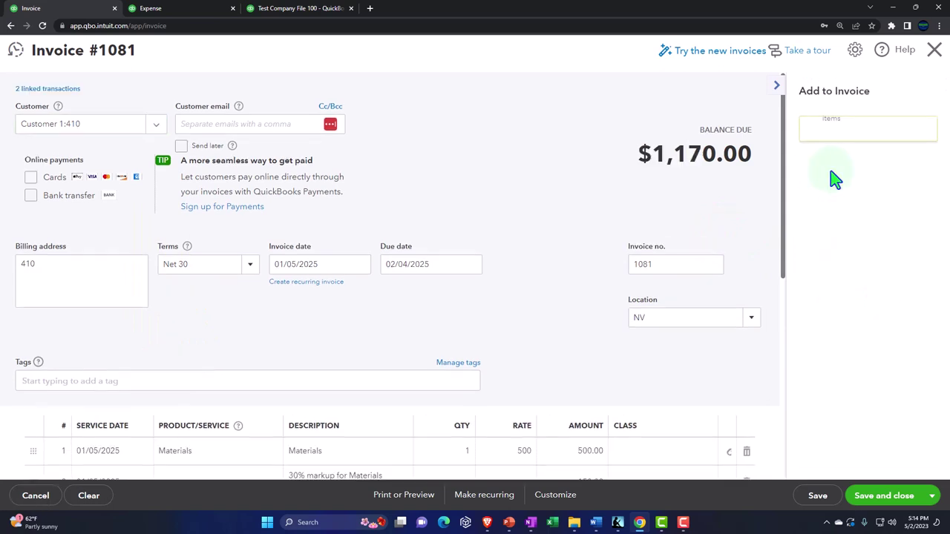
scroll(314, 312, "down", 2)
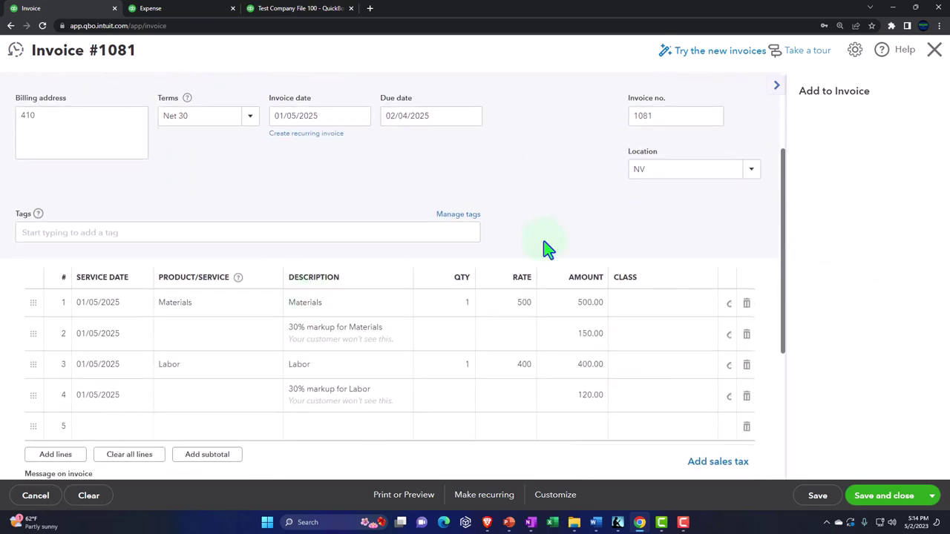
Review the Materials, Labor and 30% markup lines on job 410's invoice, and save and close it.
left_click(776, 85)
scroll(535, 244, "down", 1)
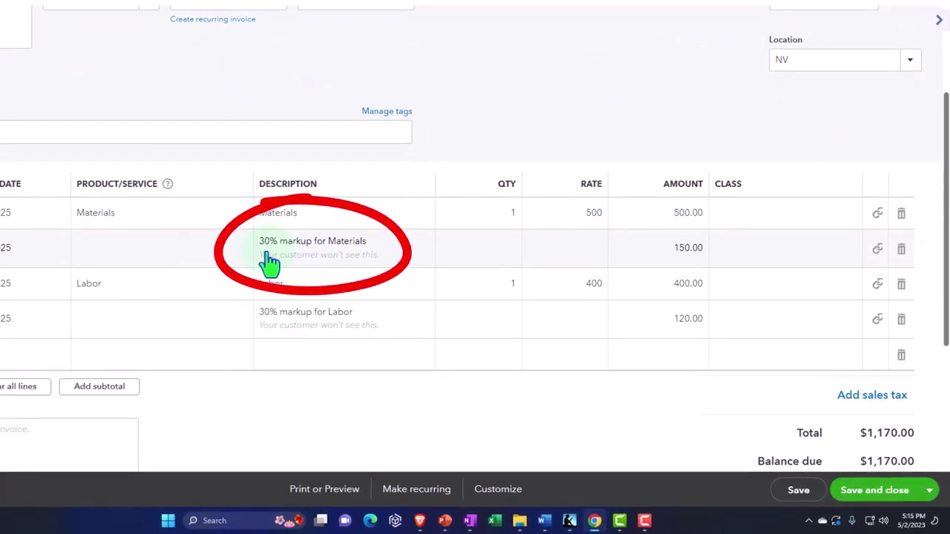
left_click(202, 223)
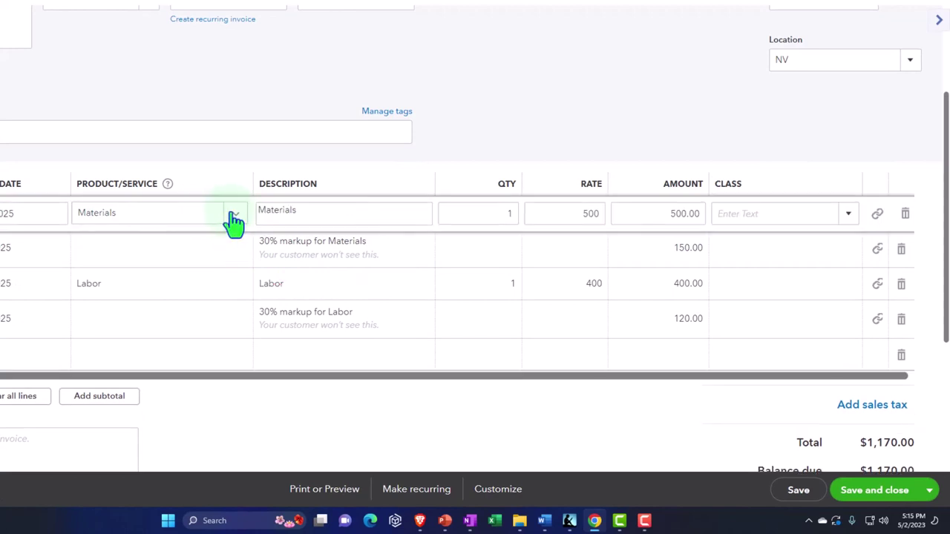
left_click(234, 217)
left_click(234, 219)
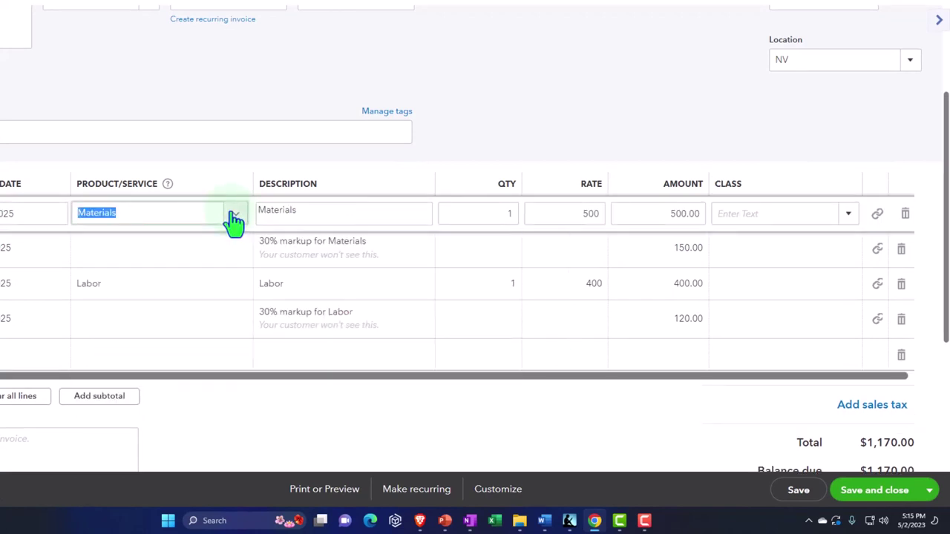
scroll(234, 220, "down", 1)
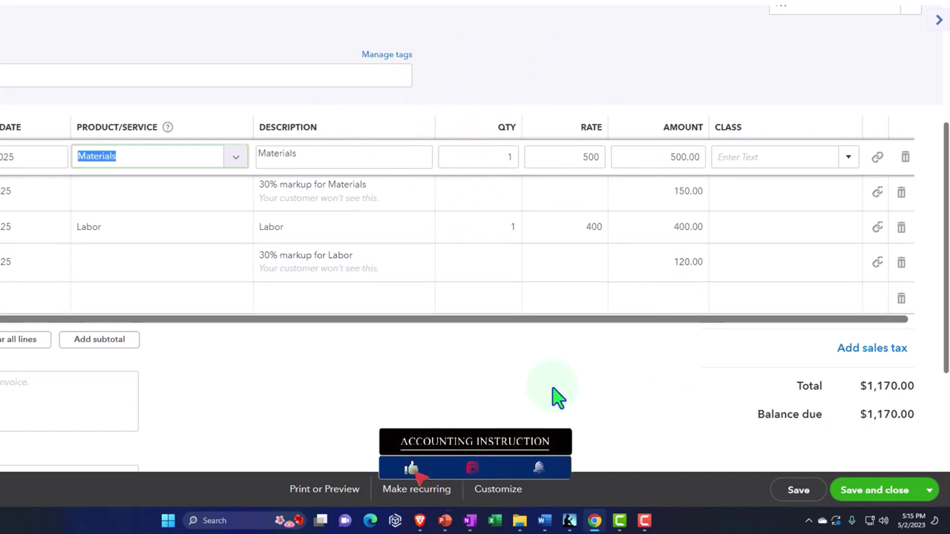
scroll(558, 398, "down", 1)
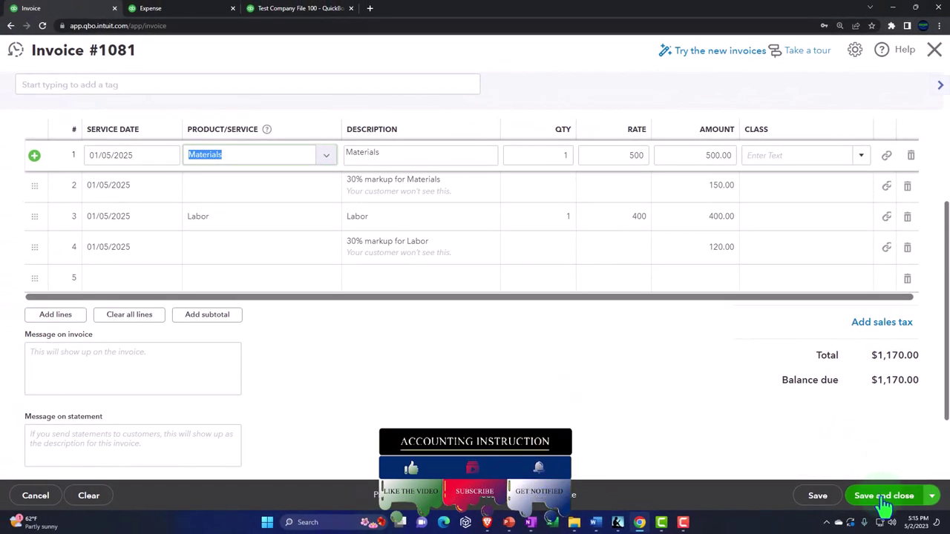
left_click(883, 497)
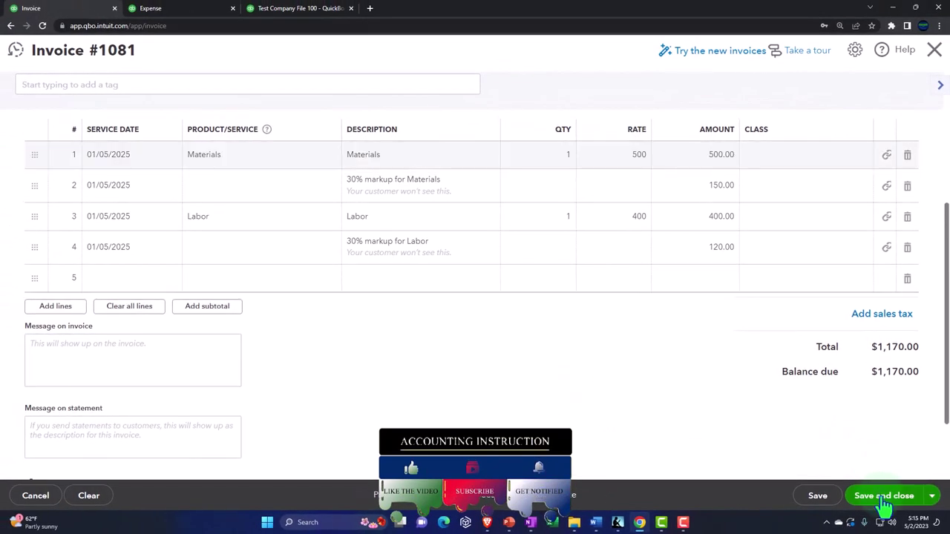
Rerun the 2025 Balance Sheet by customer and examine how the invoice affects Accounts Receivable for job 410.
left_click(194, 12)
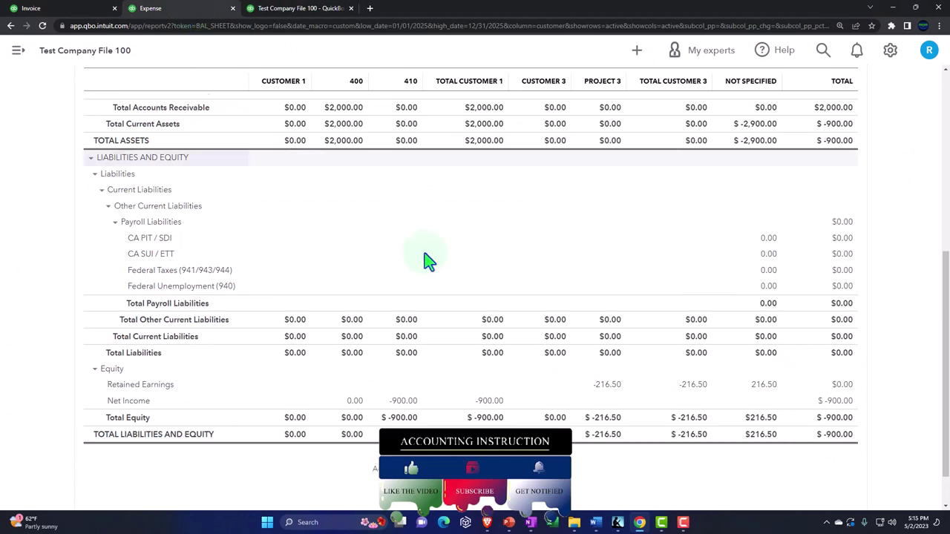
scroll(483, 229, "up", 5)
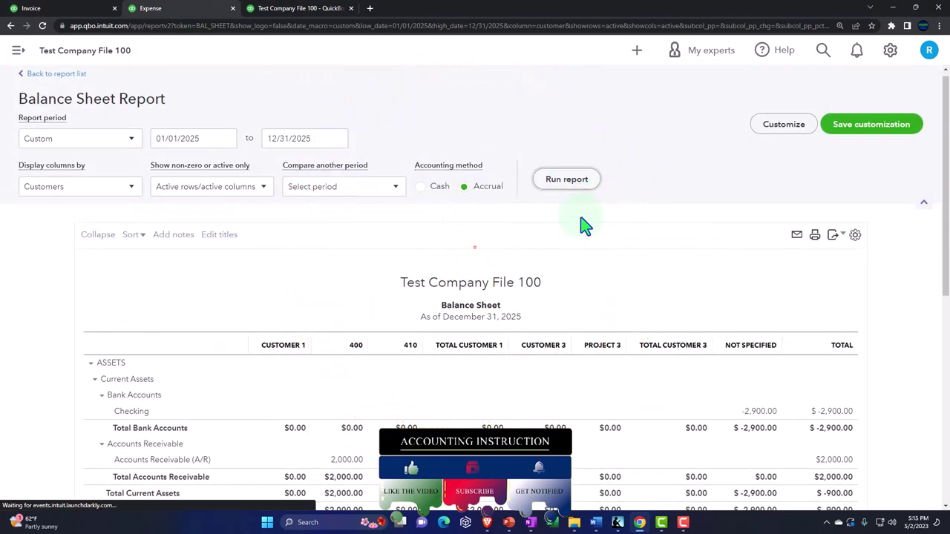
scroll(584, 225, "down", 2)
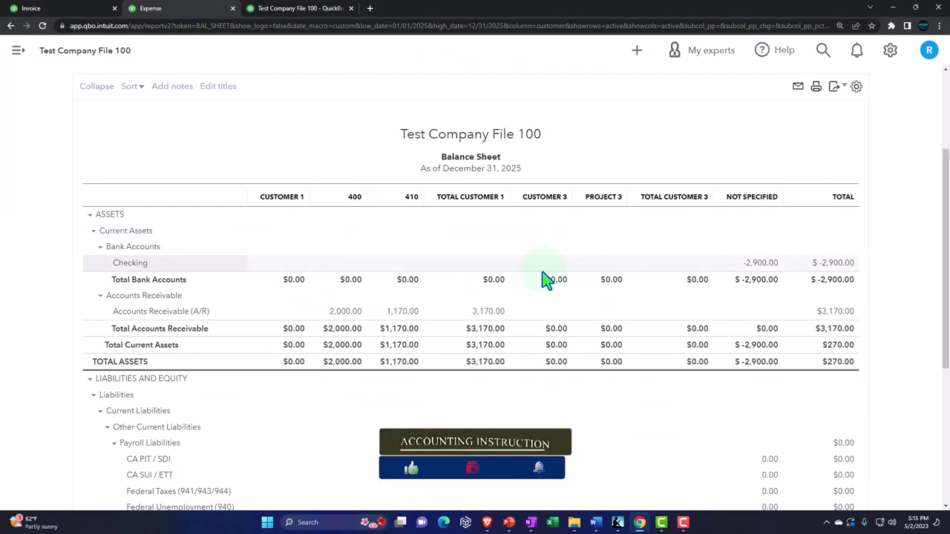
scroll(498, 361, "down", 1)
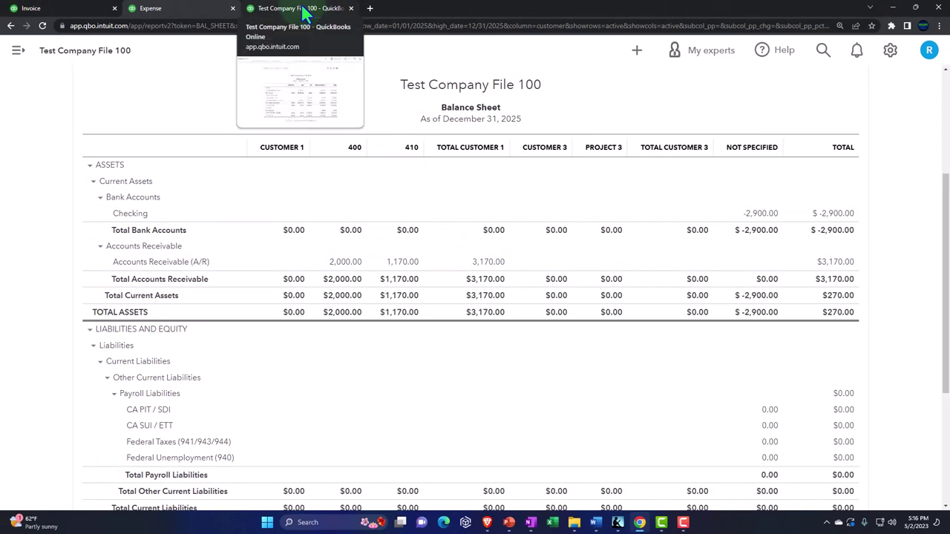
Rerun the 2025 Profit and Loss report by customer and examine job 410's income, cost of goods sold and net income.
key("alt+Left")
scroll(361, 255, "up", 2)
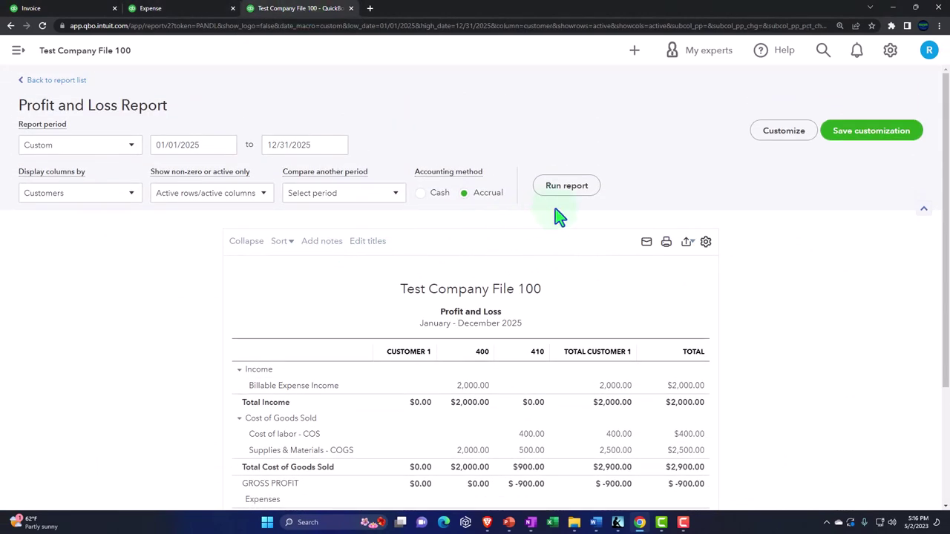
left_click(567, 185)
scroll(583, 201, "down", 1)
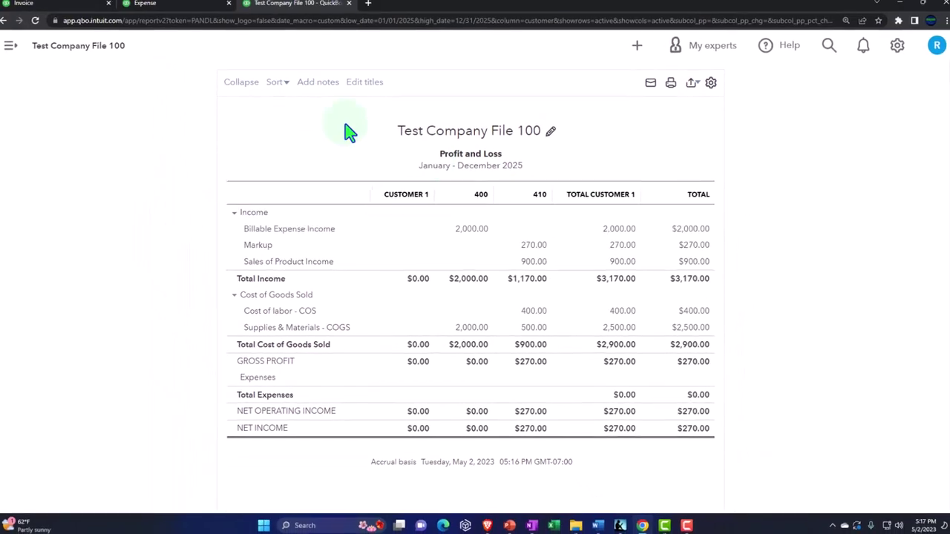
Look over the open balances of the customers and their sub-customers, and create a new expense.
left_click(85, 8)
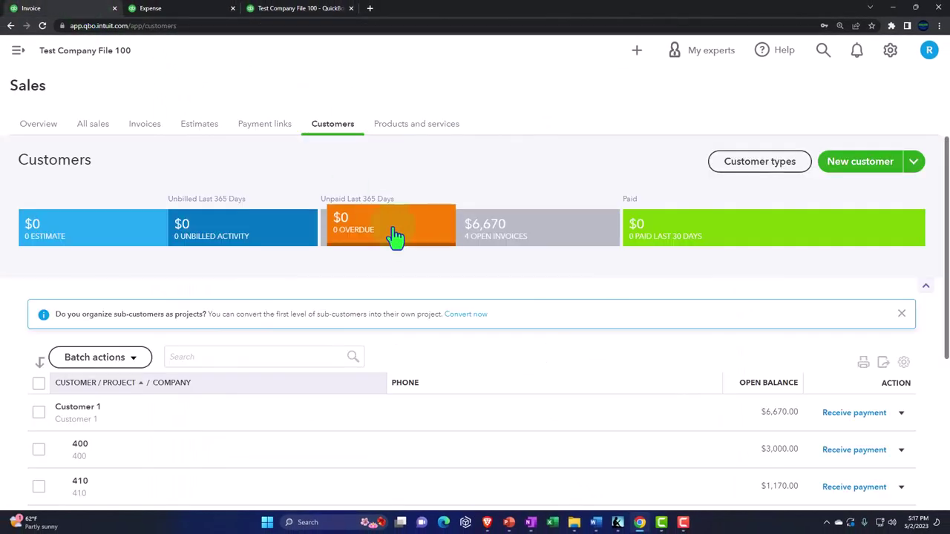
scroll(392, 238, "down", 3)
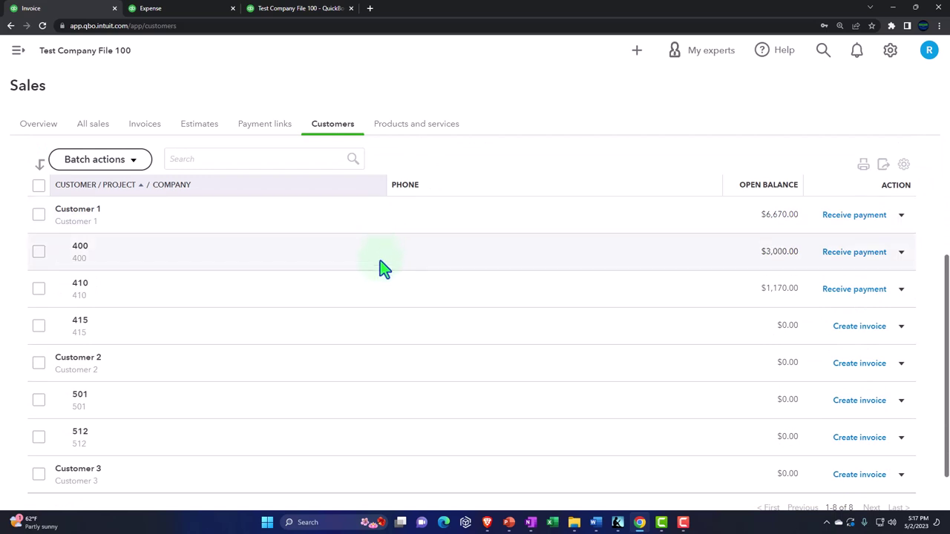
scroll(383, 274, "up", 3)
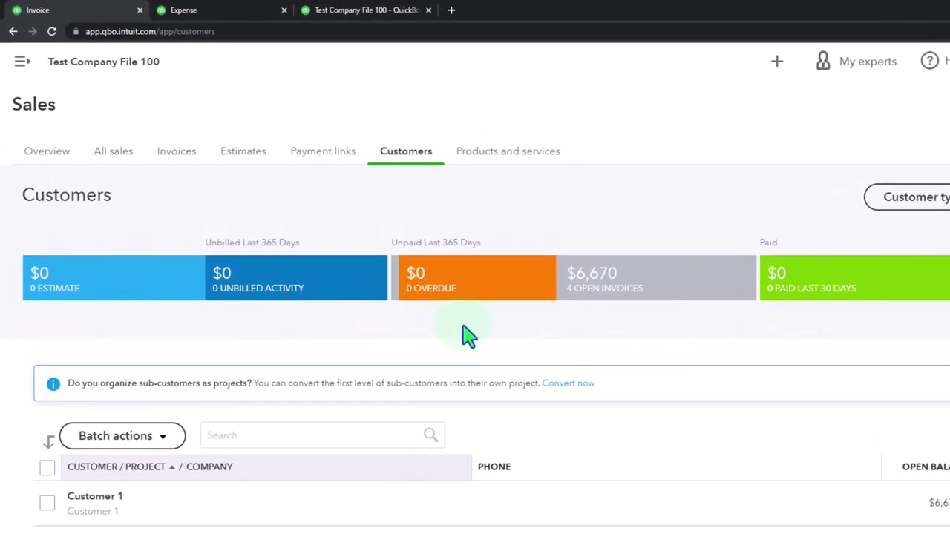
left_click(777, 62)
left_click(311, 145)
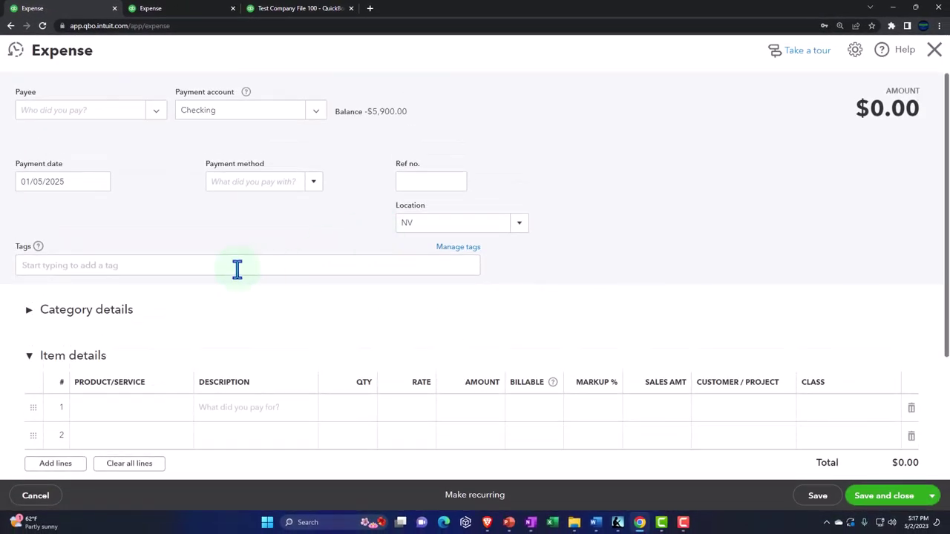
Set the expense's payee to Customer 2's sub-customer 501 and the payment date to 01/08/2025.
left_click(158, 111)
scroll(119, 222, "down", 2)
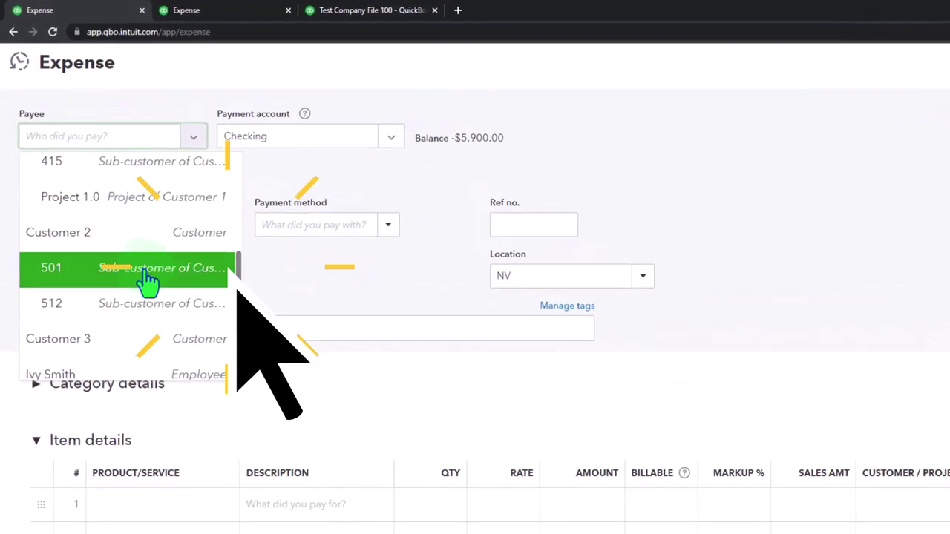
left_click(145, 276)
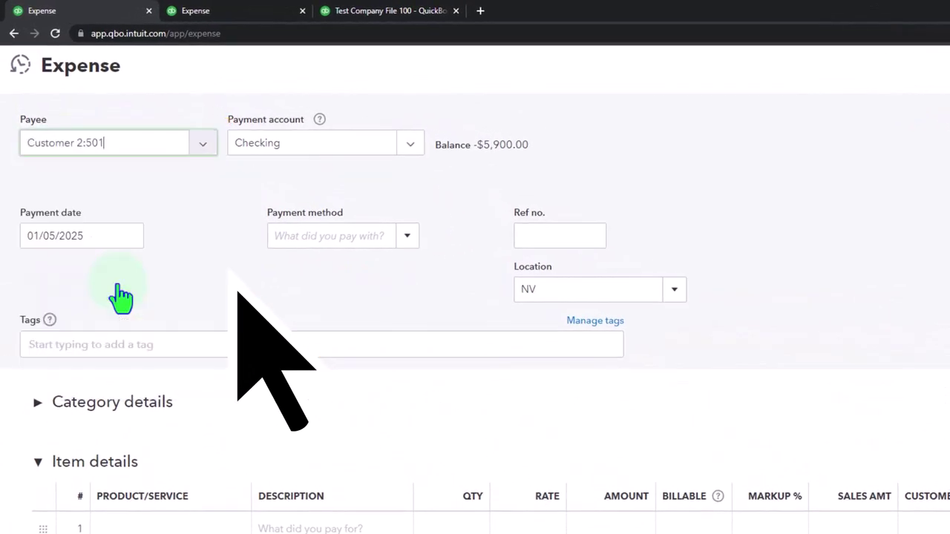
left_click(103, 235)
key("Tab")
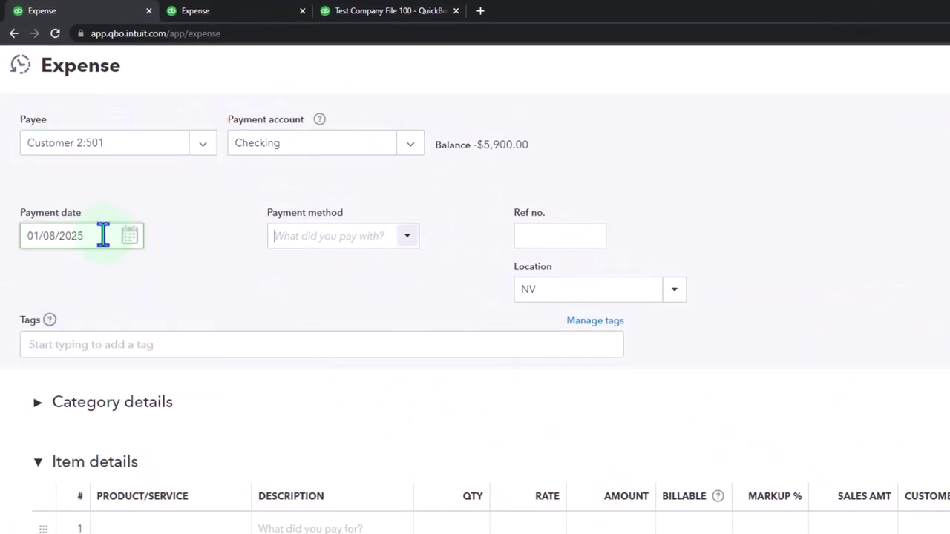
Add a Materials item to the expense's first item line with a rate of 6,000.
scroll(127, 254, "down", 2)
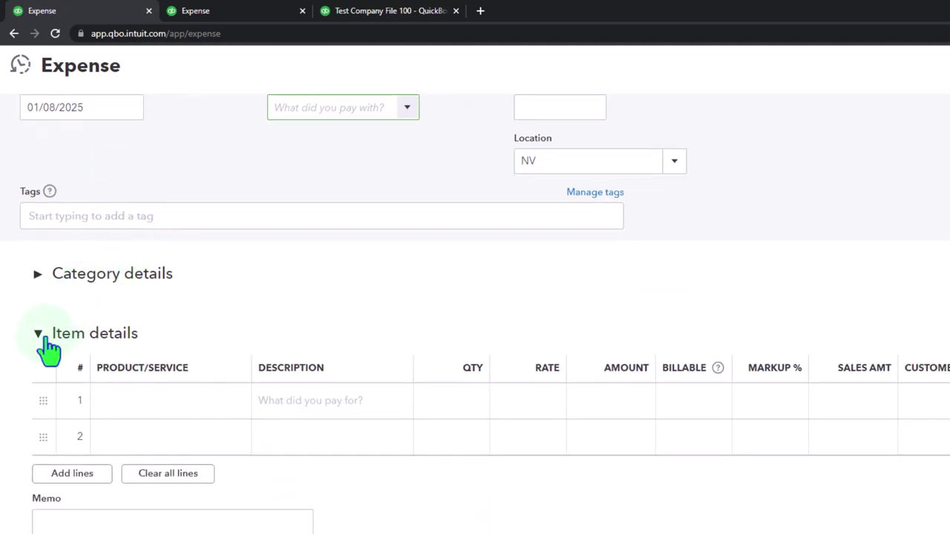
left_click(307, 404)
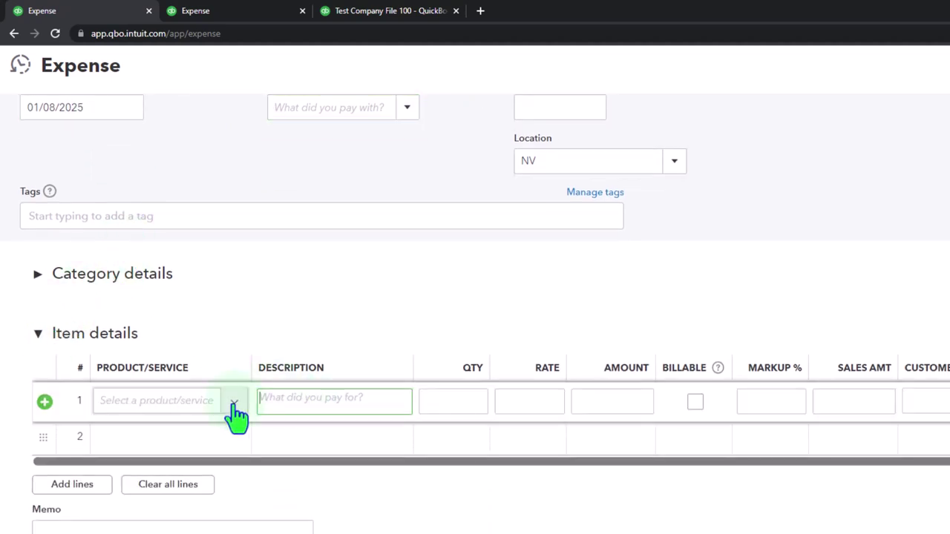
left_click(232, 406)
left_click(197, 504)
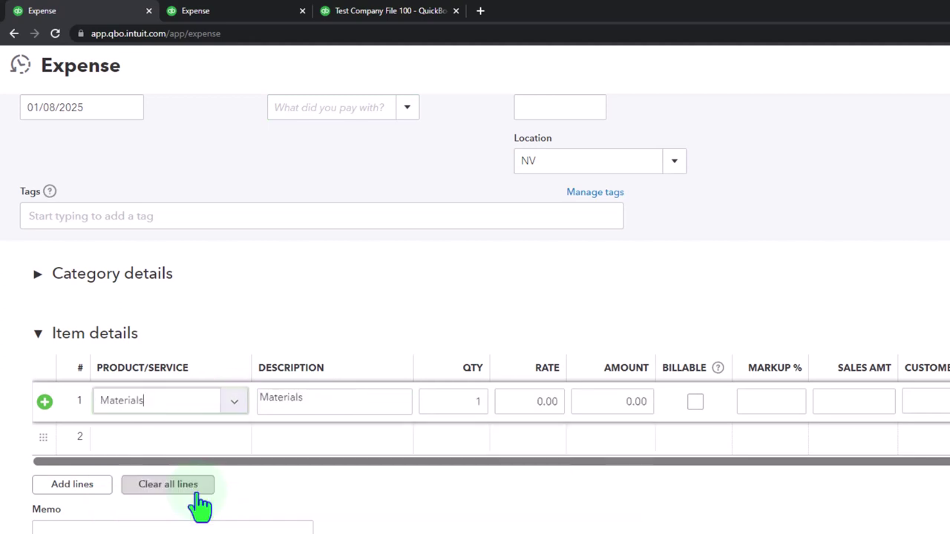
key("Tab")
key("Tab")
key("Tab")
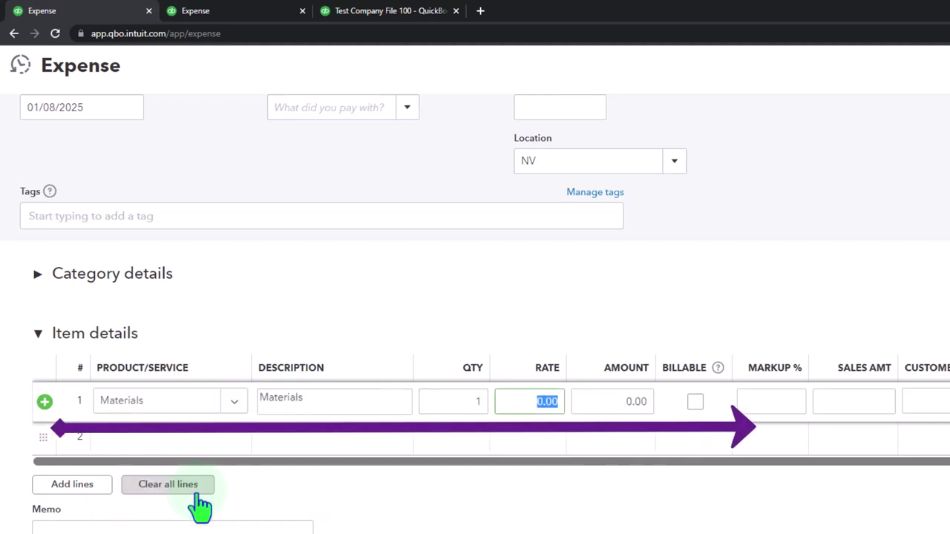
type("2")
key("BackSpace")
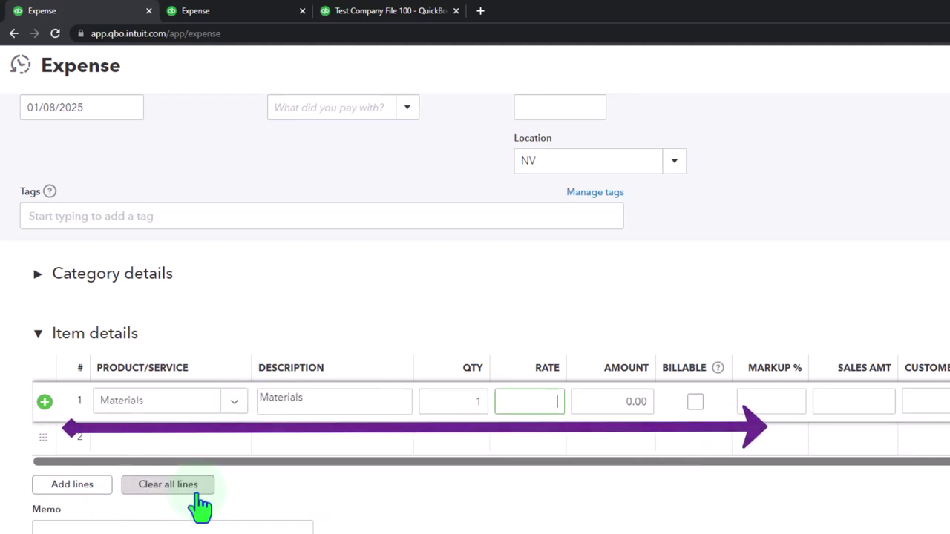
type("6000")
key("Tab")
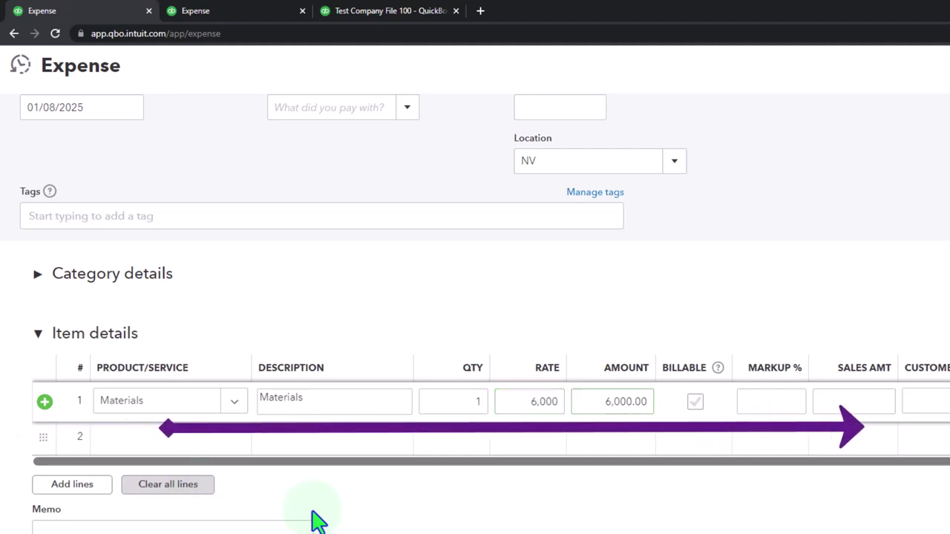
Mark the Materials line as billable and assign it to Customer 2's sub-customer 501.
left_click(694, 401)
key("Tab")
key("Tab")
key("Tab")
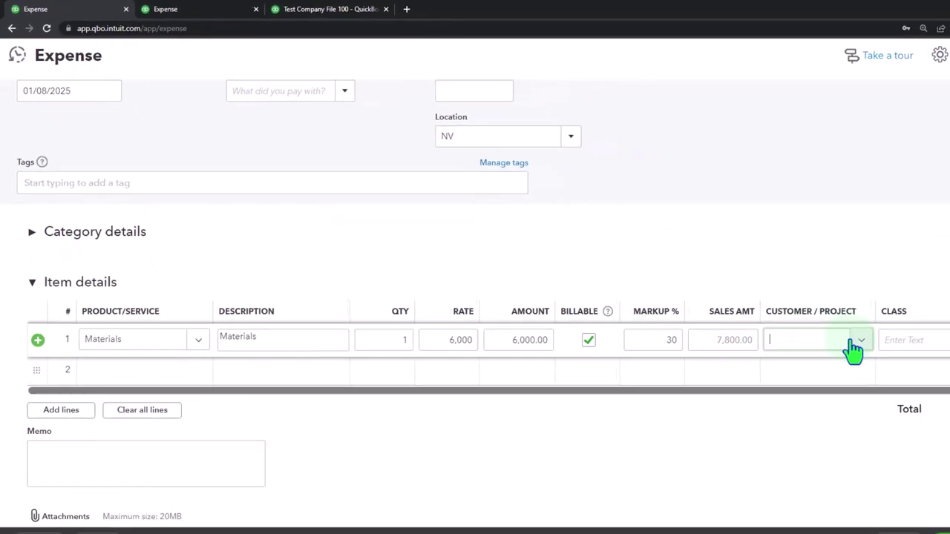
left_click(858, 342)
scroll(835, 450, "down", 2)
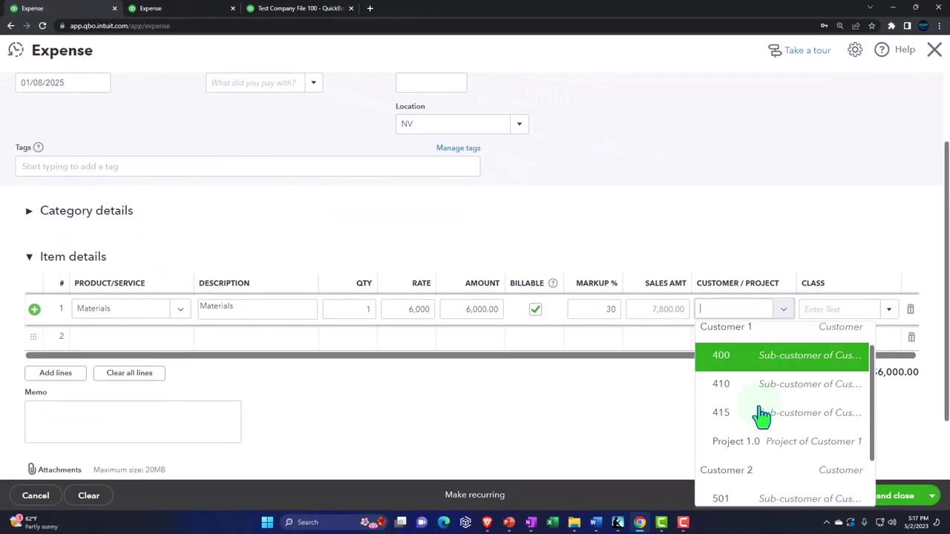
scroll(761, 452, "down", 1)
left_click(759, 440)
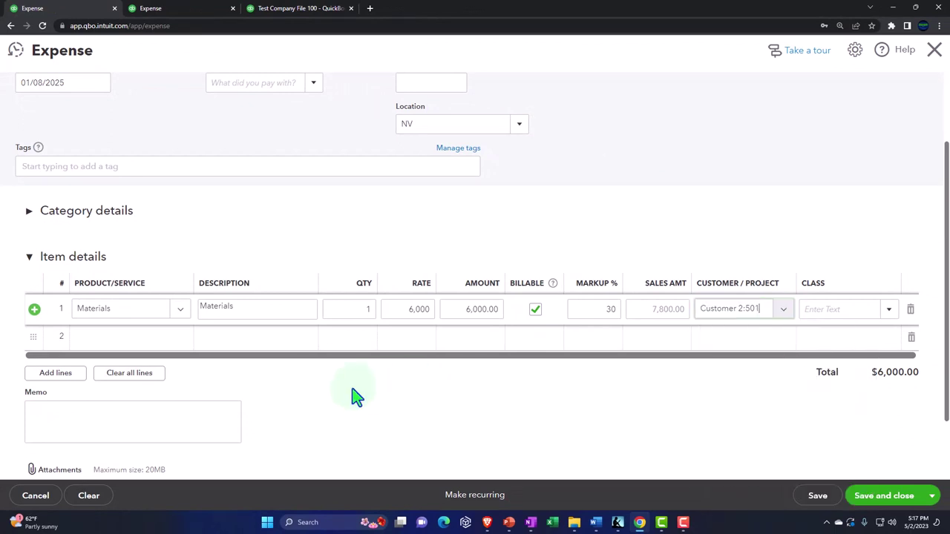
Change the expense's payee to Vendor 1 without prefilling from that vendor's last expense.
left_click(319, 227)
scroll(319, 234, "up", 2)
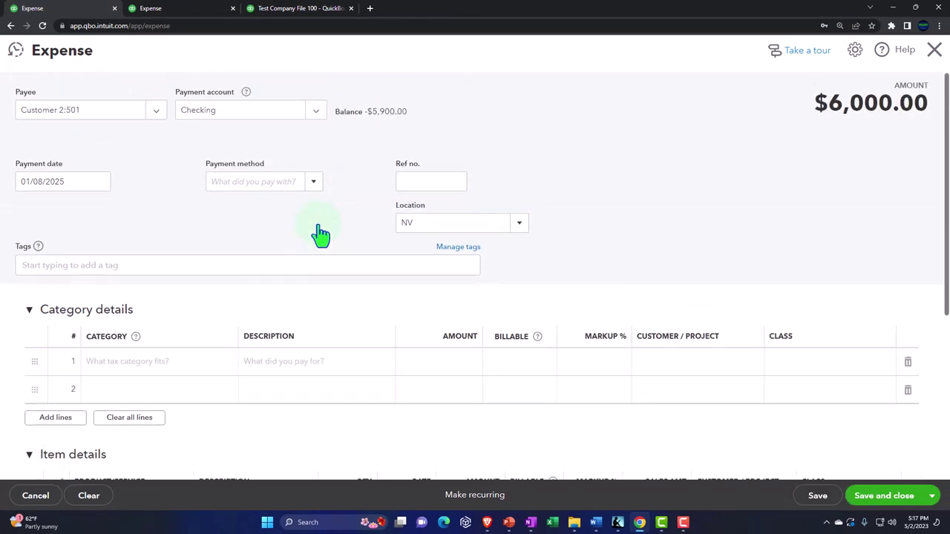
left_click(156, 115)
scroll(132, 167, "up", 5)
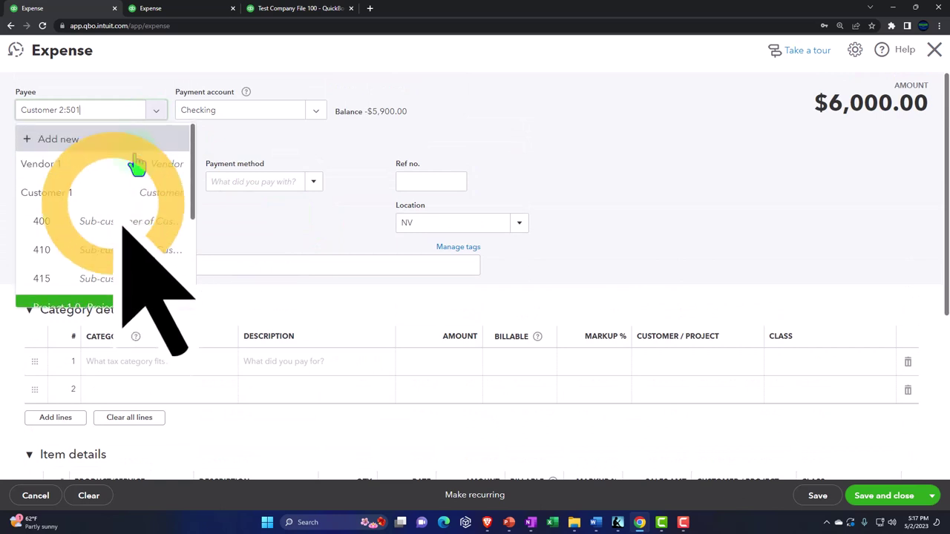
left_click(74, 171)
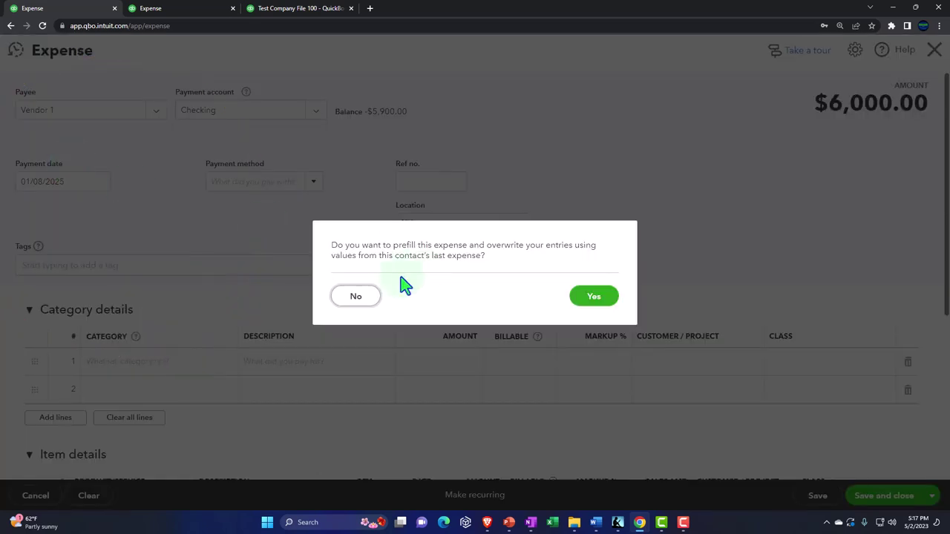
left_click(357, 296)
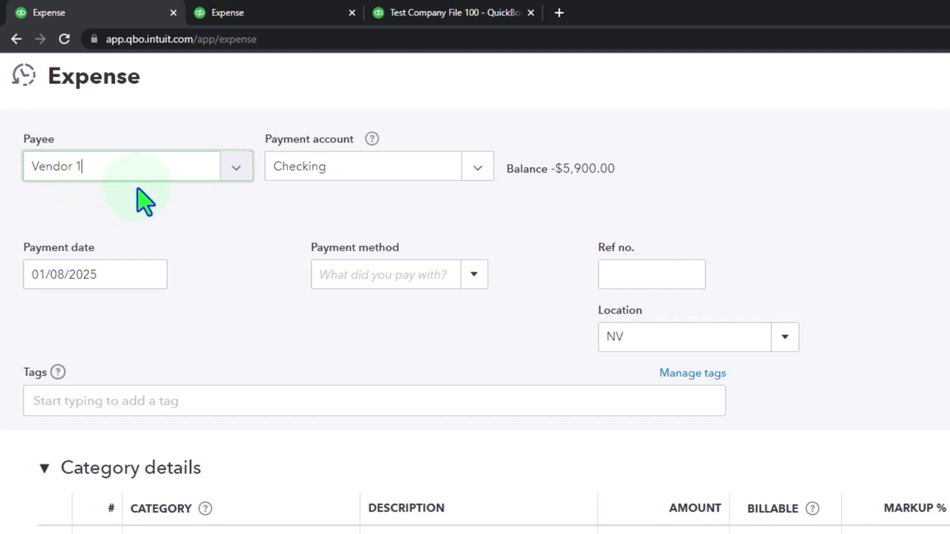
Add a Labor item to the expense's second item line with a rate of 1,500.
scroll(145, 200, "down", 3)
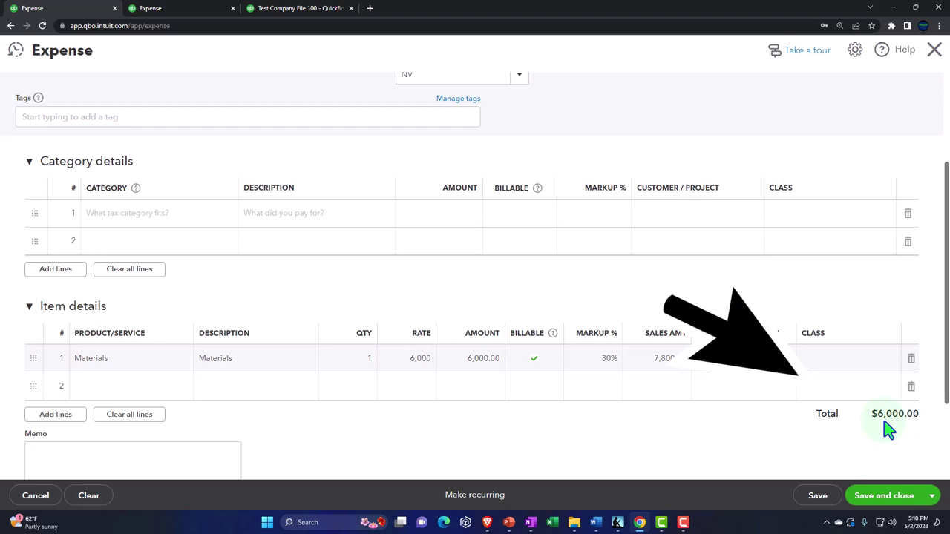
left_click(223, 397)
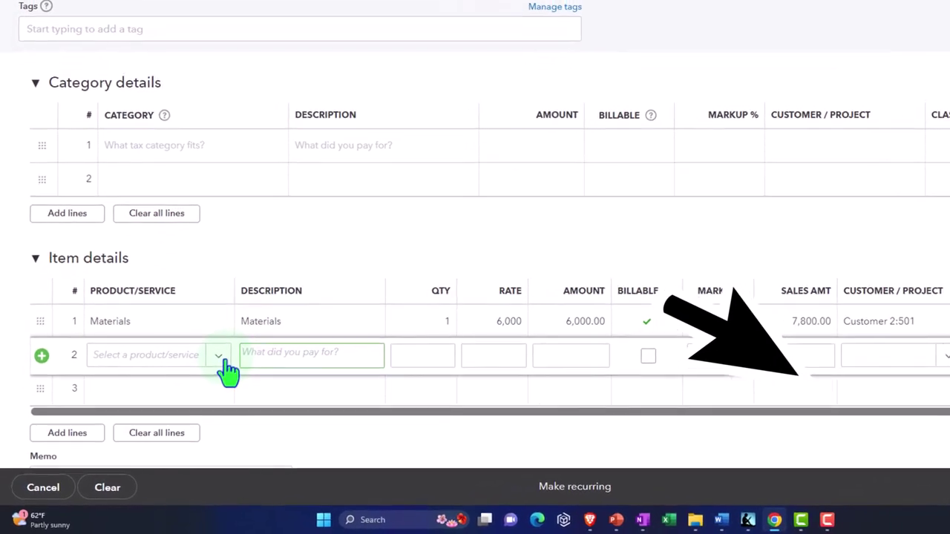
left_click(222, 363)
left_click(190, 426)
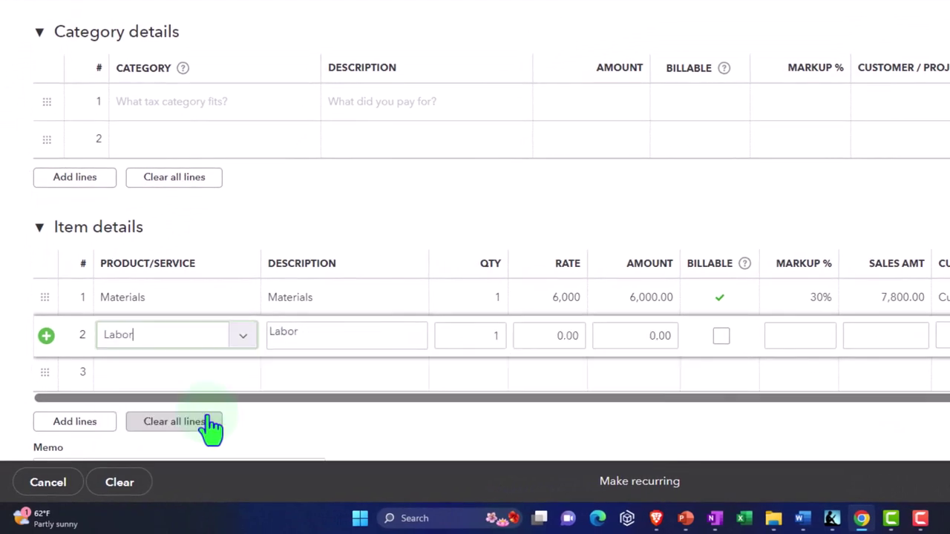
key("Tab")
key("Tab")
key("Tab")
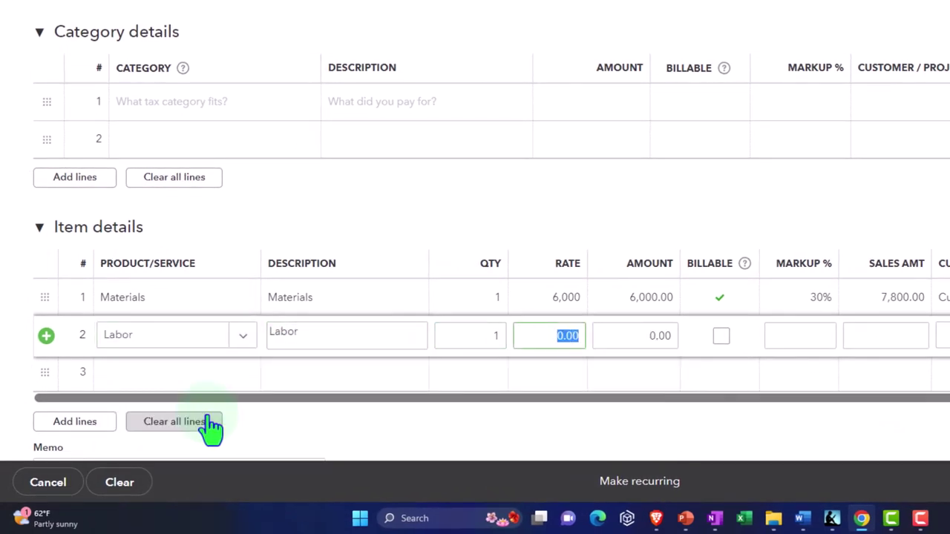
type("1,5")
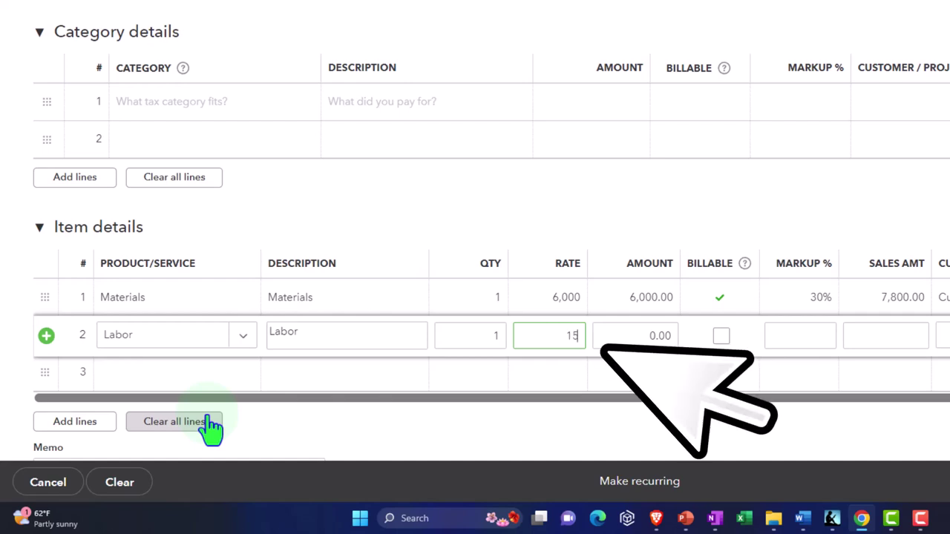
type("00")
left_click(360, 428)
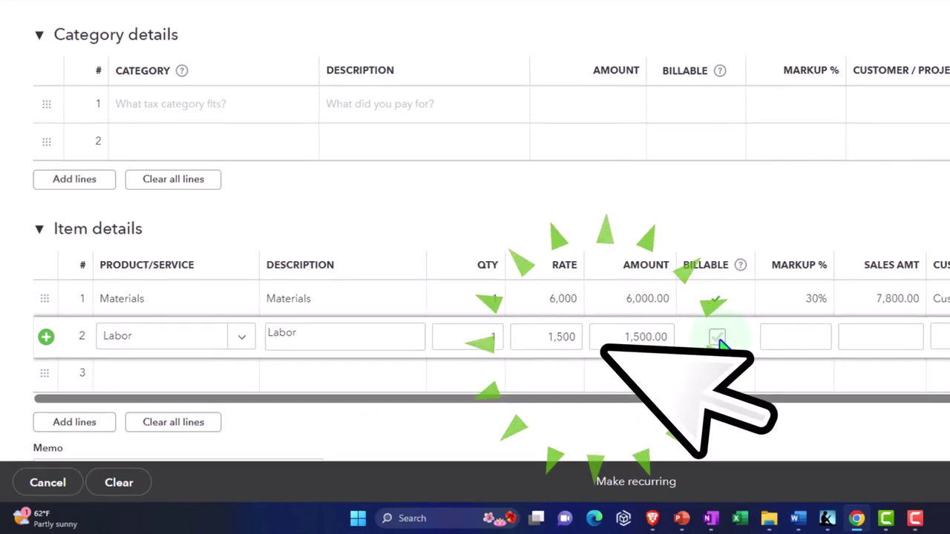
Mark the Labor line as billable to Customer 2's sub-customer 501, then save and close the expense.
left_click(717, 338)
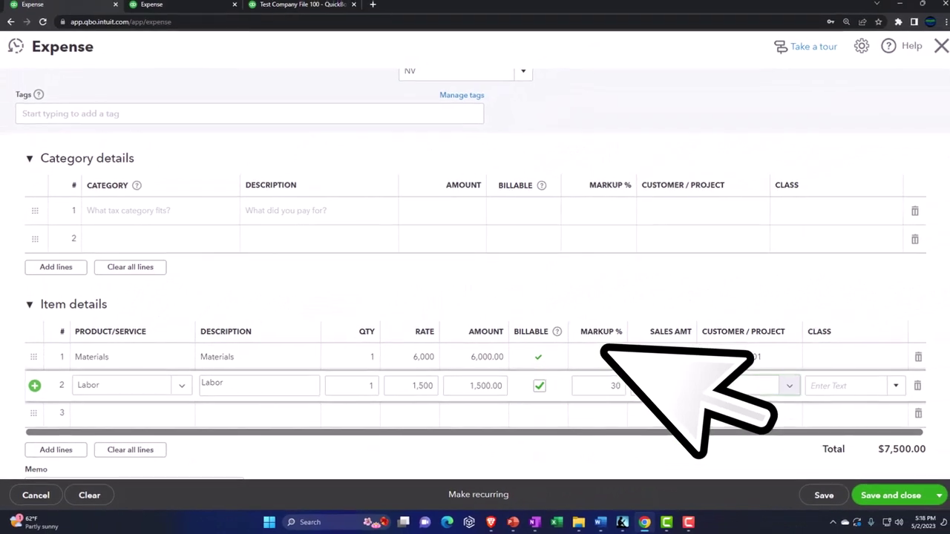
left_click(832, 381)
scroll(783, 364, "down", 1)
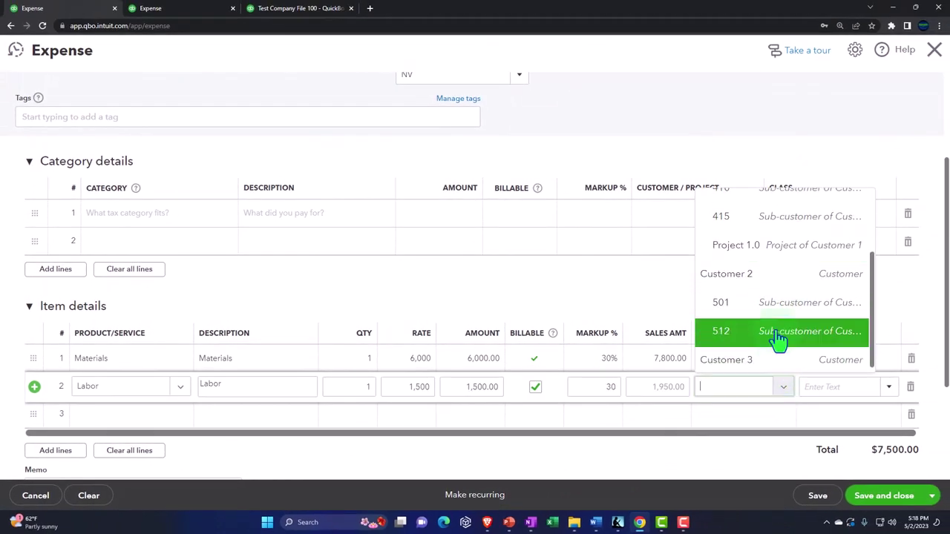
left_click(775, 320)
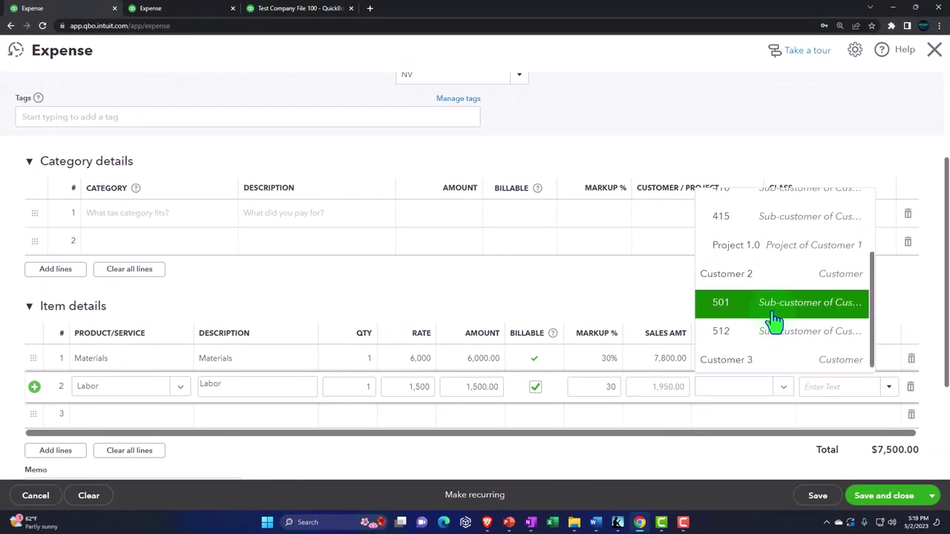
scroll(767, 333, "down", 1)
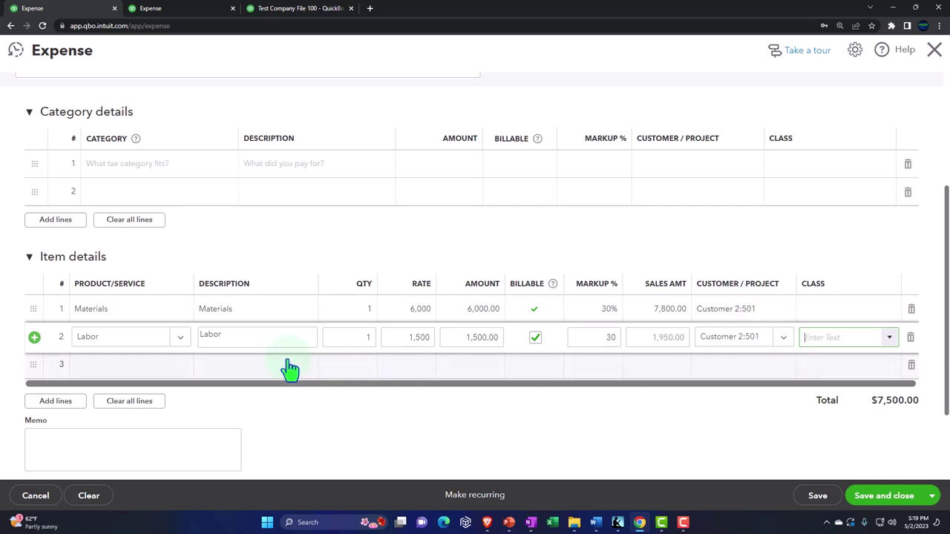
left_click(883, 495)
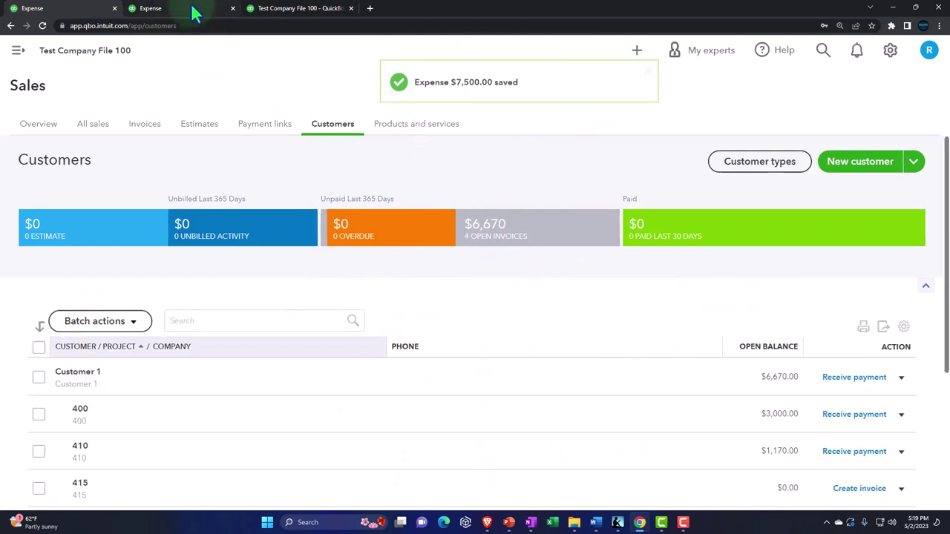
Rerun the balance sheet by customer for 01/01/2025 to 12/31/2025.
left_click(282, 8)
scroll(359, 156, "up", 3)
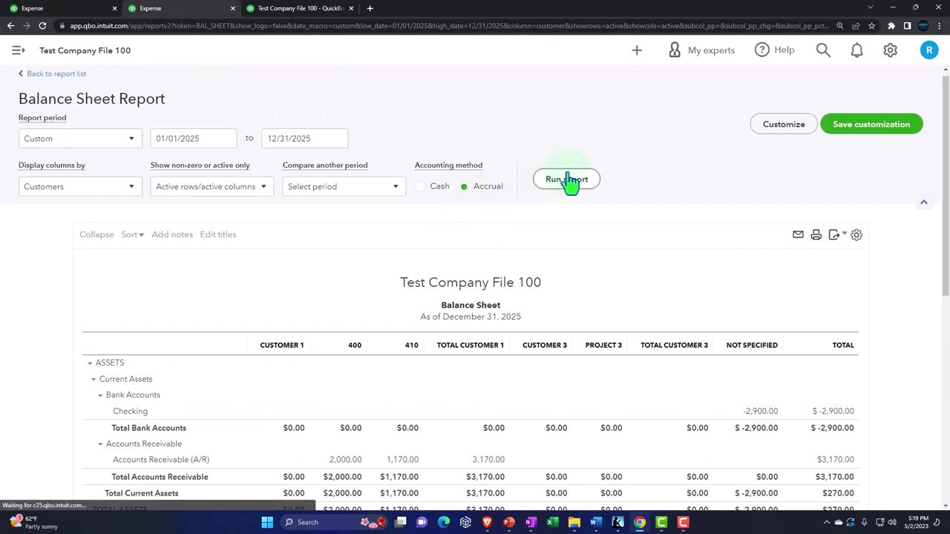
scroll(573, 182, "down", 3)
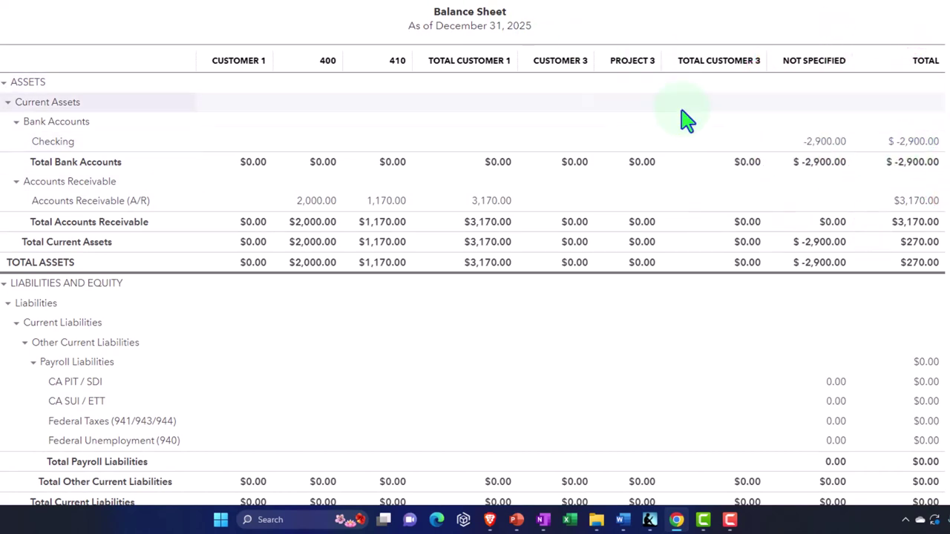
Open the transaction detail behind the balance sheet's total Checking amount and check the 01/08/2025 expense.
left_click(901, 142)
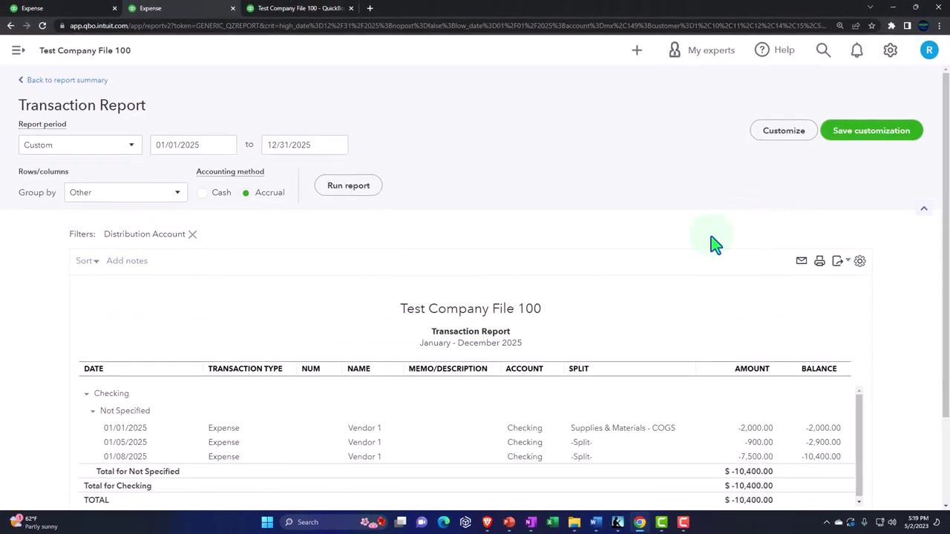
scroll(572, 287, "down", 2)
scroll(381, 380, "up", 2)
scroll(382, 380, "down", 2)
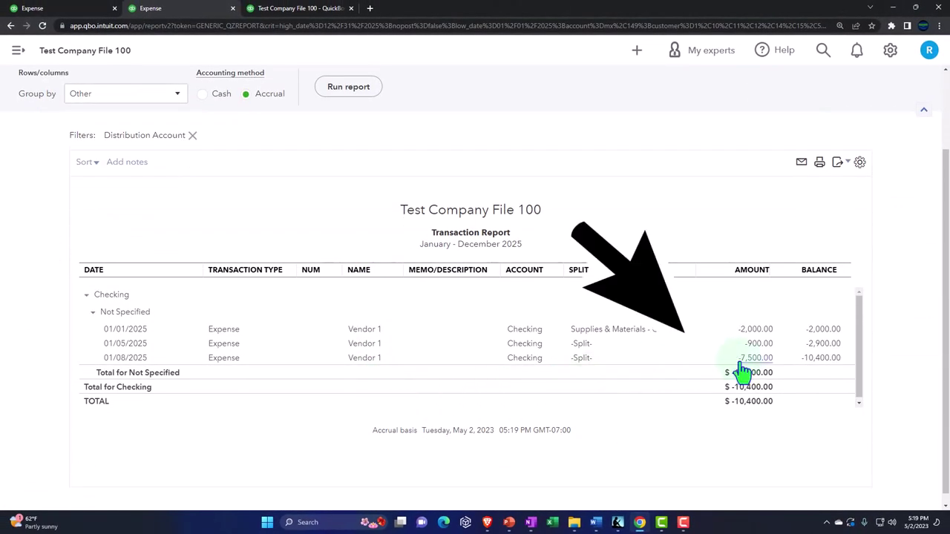
scroll(731, 371, "up", 1)
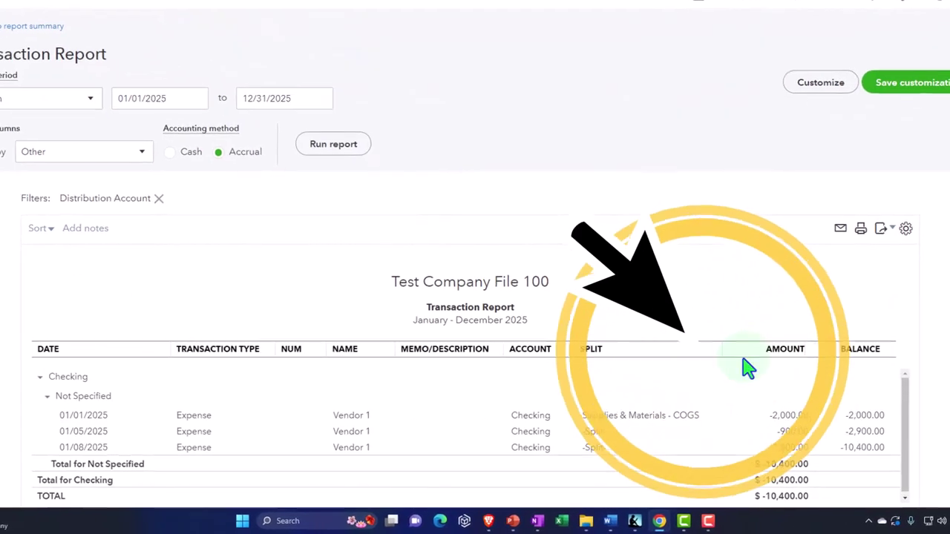
scroll(747, 365, "down", 2)
scroll(753, 365, "up", 2)
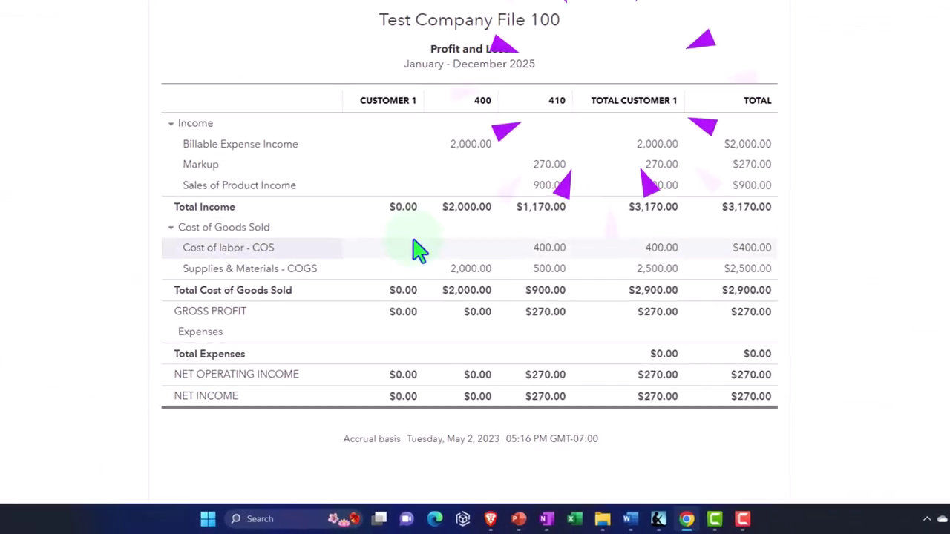
Rerun the 2025 profit and loss report by customer and review the costs recorded for job 501.
scroll(529, 136, "up", 3)
left_click(595, 80)
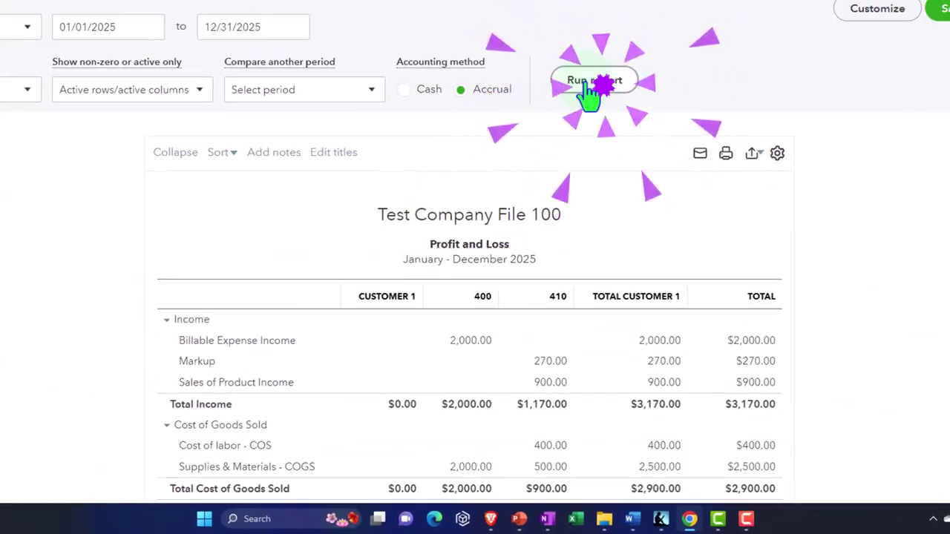
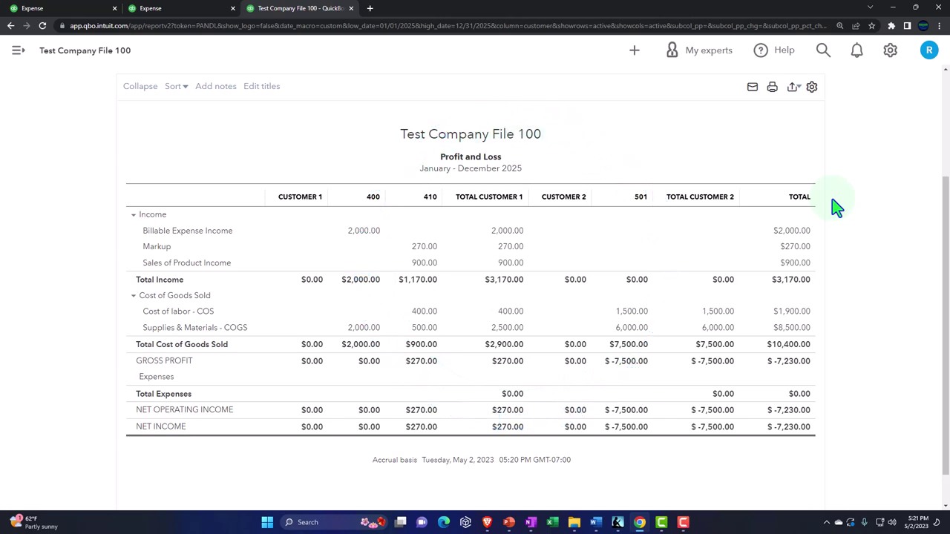
scroll(835, 208, "up", 3)
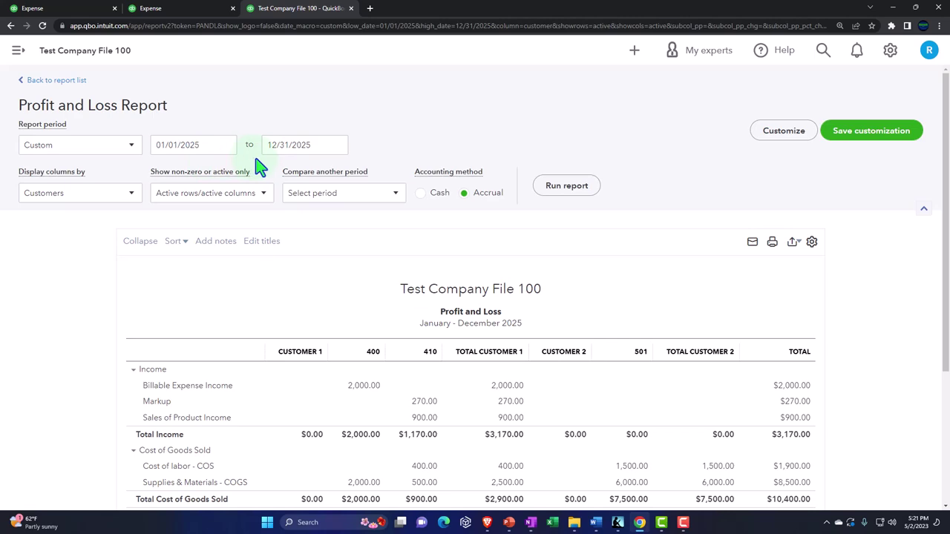
scroll(256, 251, "down", 2)
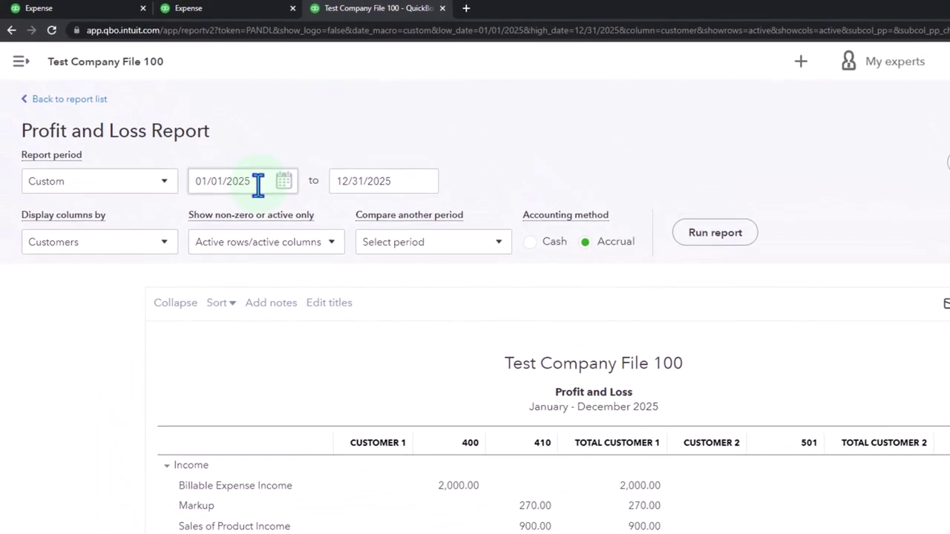
Run the profit and loss report for 01/01/2026 to 12/31/2026.
triple_click(241, 165)
type("01/0")
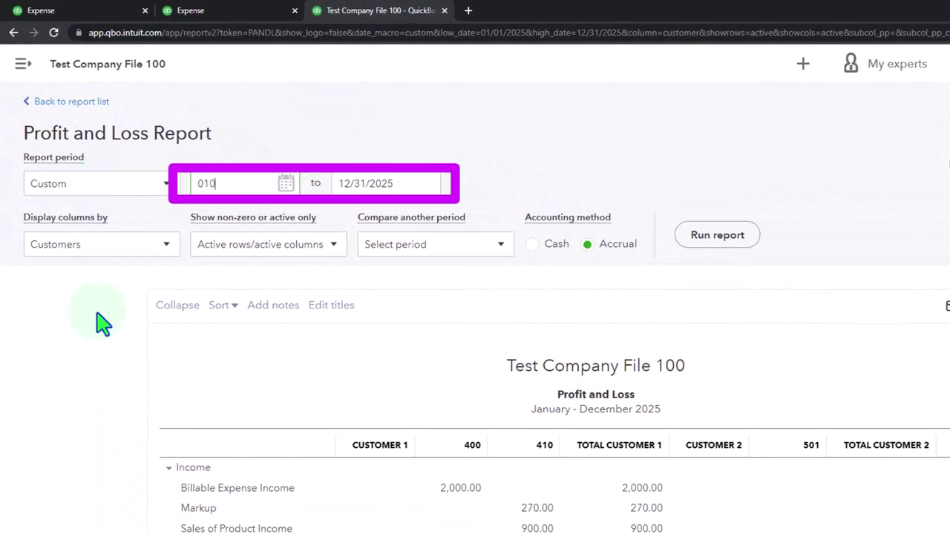
type("1/2026")
key("Tab")
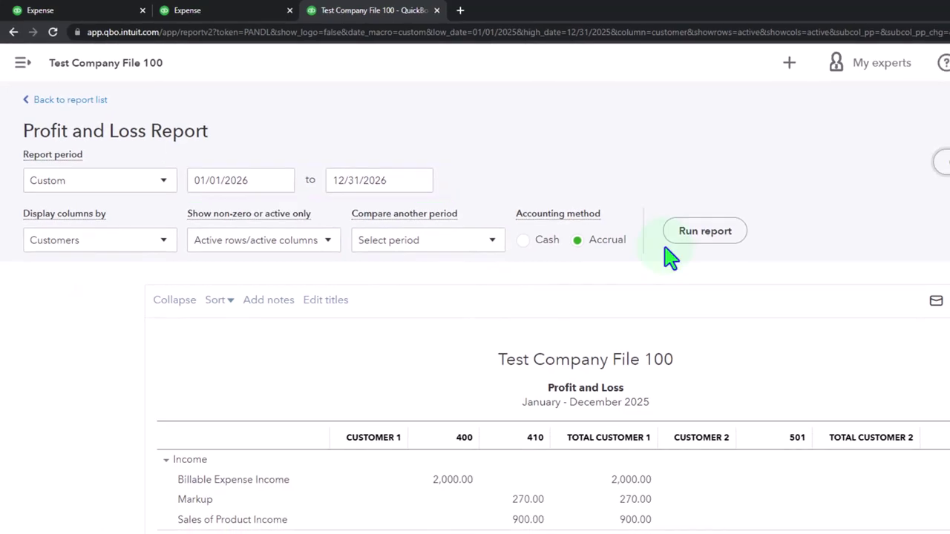
left_click(717, 235)
scroll(653, 245, "down", 2)
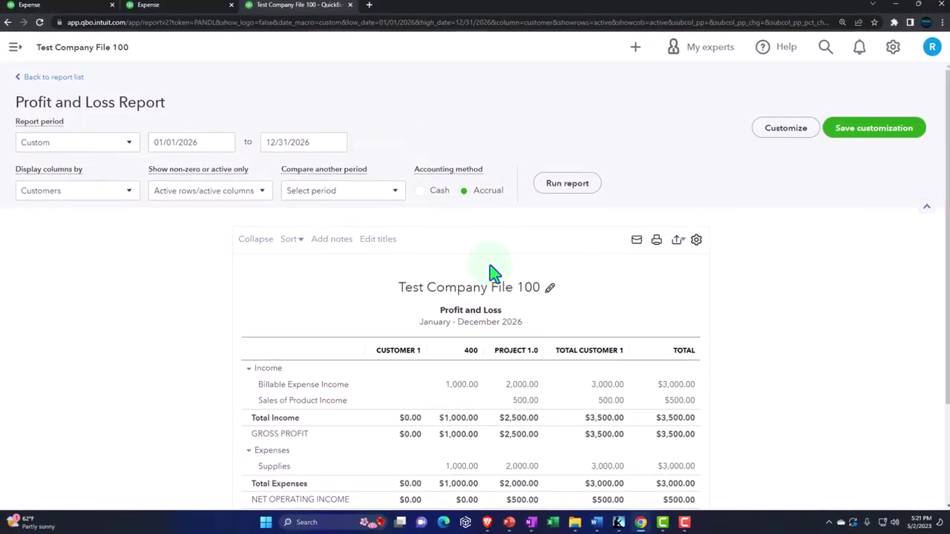
Set the profit and loss period back to 01/01/2025 through 12/31/2025 and run the report.
left_click(197, 146)
type("01/0")
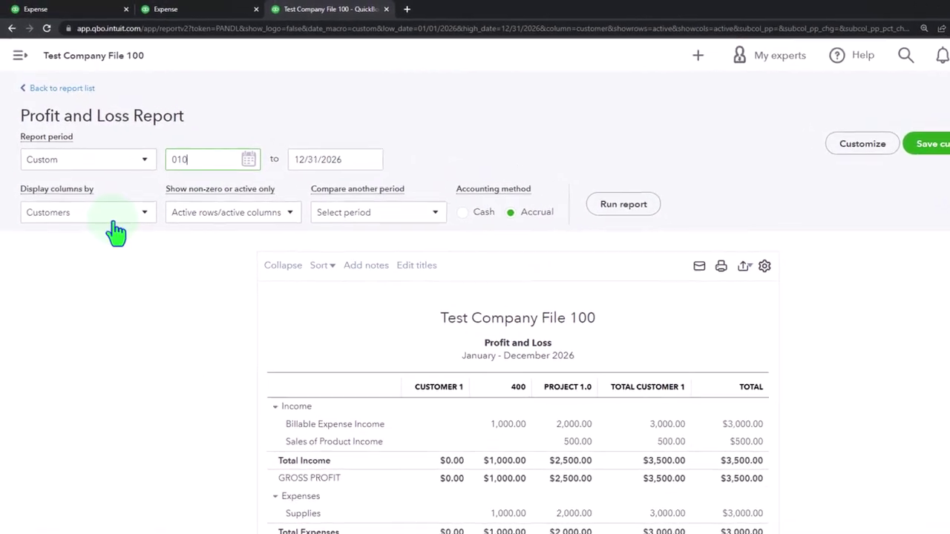
type("1/")
type("2025")
key("Tab")
type("123125")
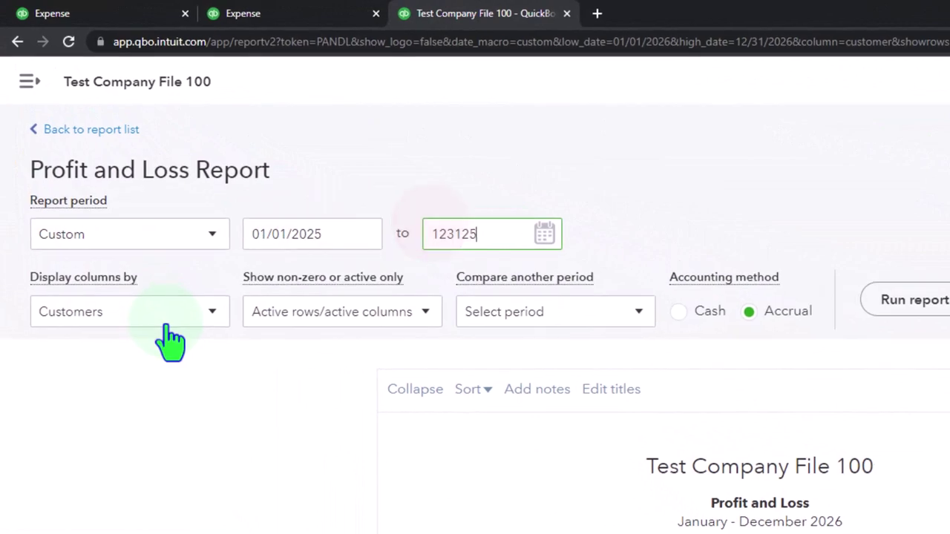
left_click(909, 299)
scroll(392, 102, "down", 3)
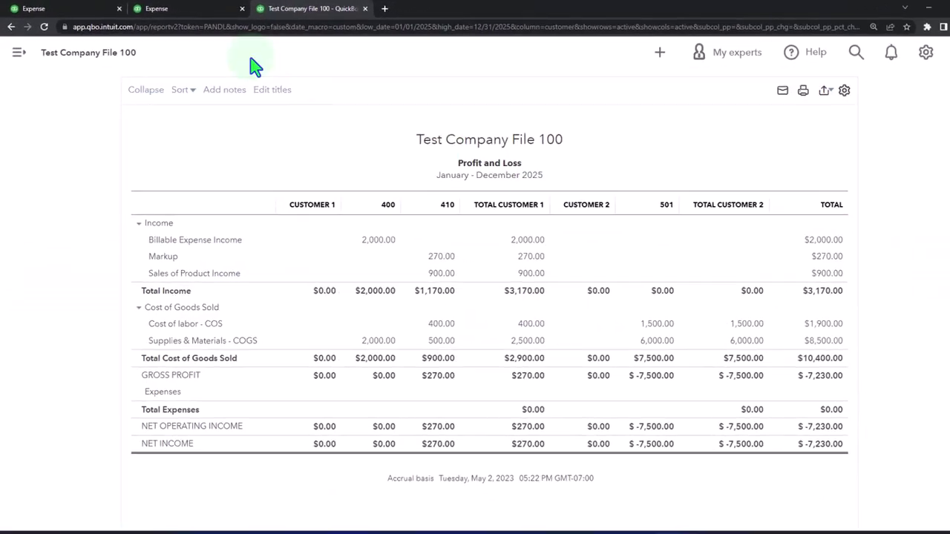
Return to the Customers page and start a new invoice.
left_click(92, 9)
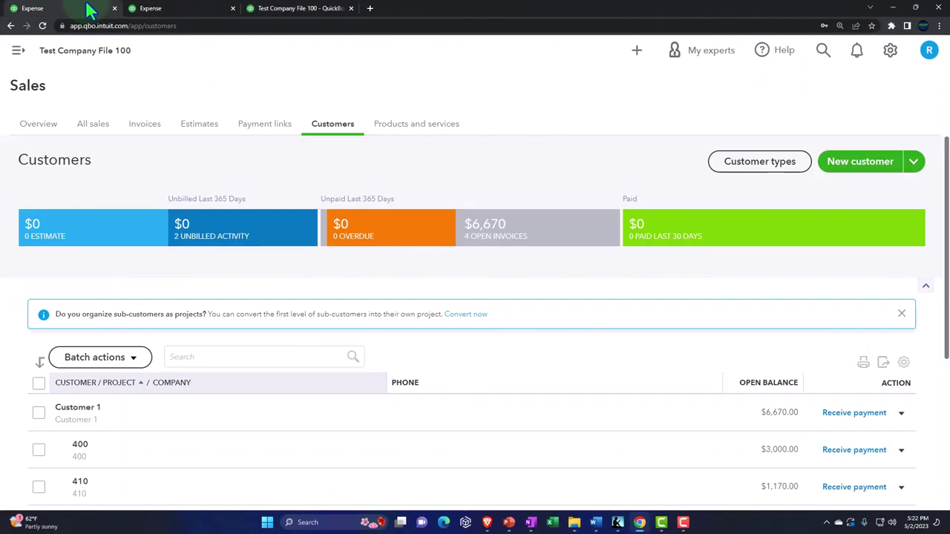
left_click(276, 9)
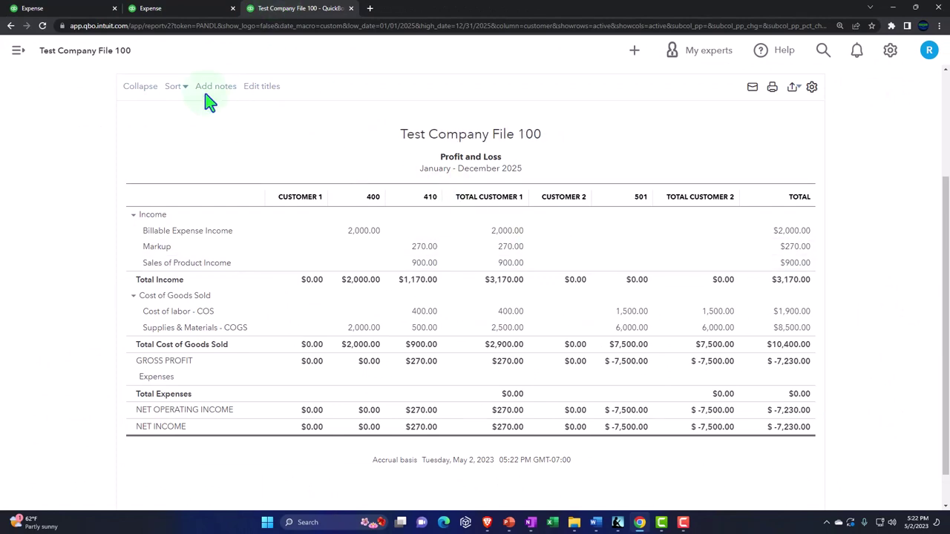
left_click(76, 10)
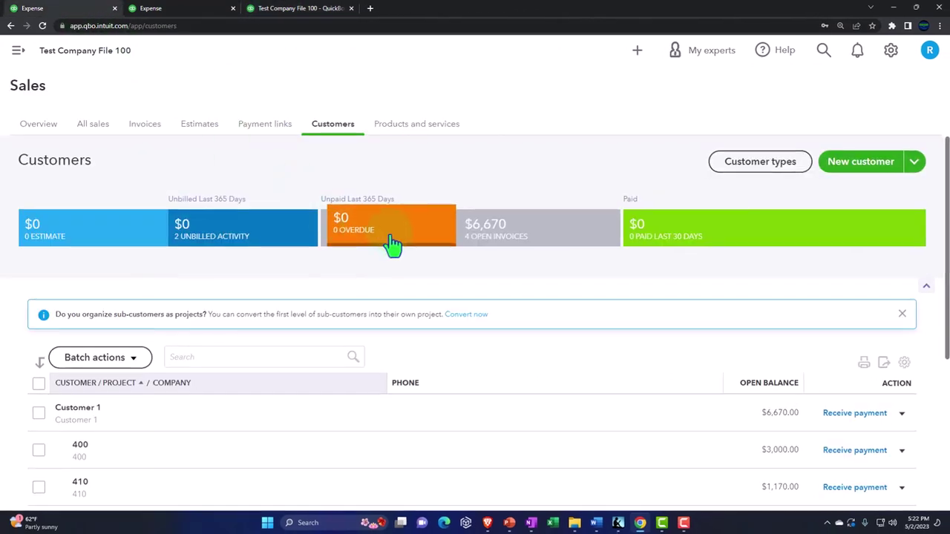
left_click(822, 74)
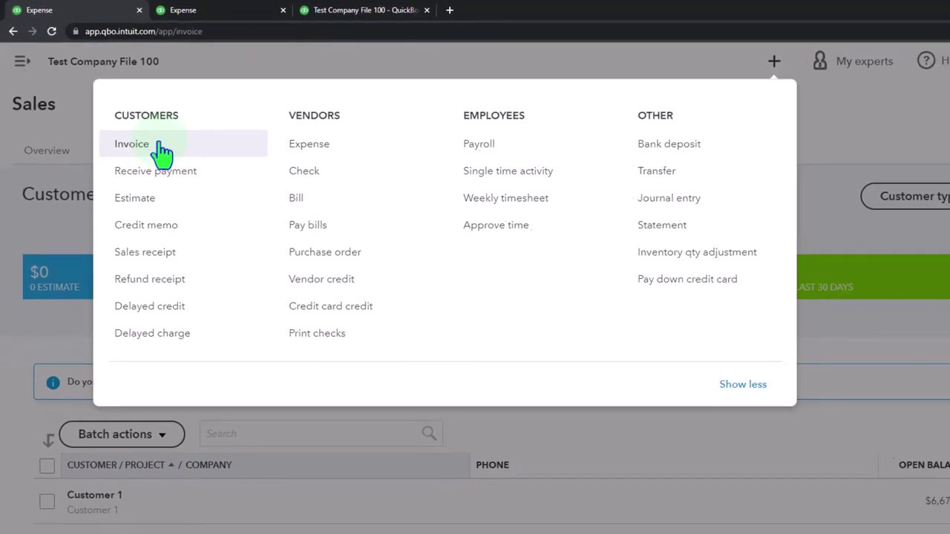
left_click(162, 148)
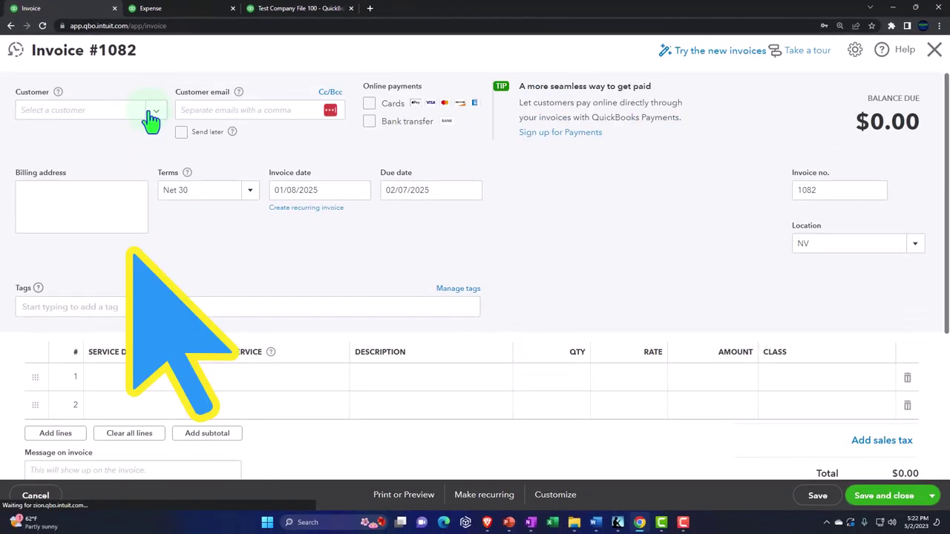
Set the invoice's customer to Customer 2's sub-customer 501.
left_click(151, 118)
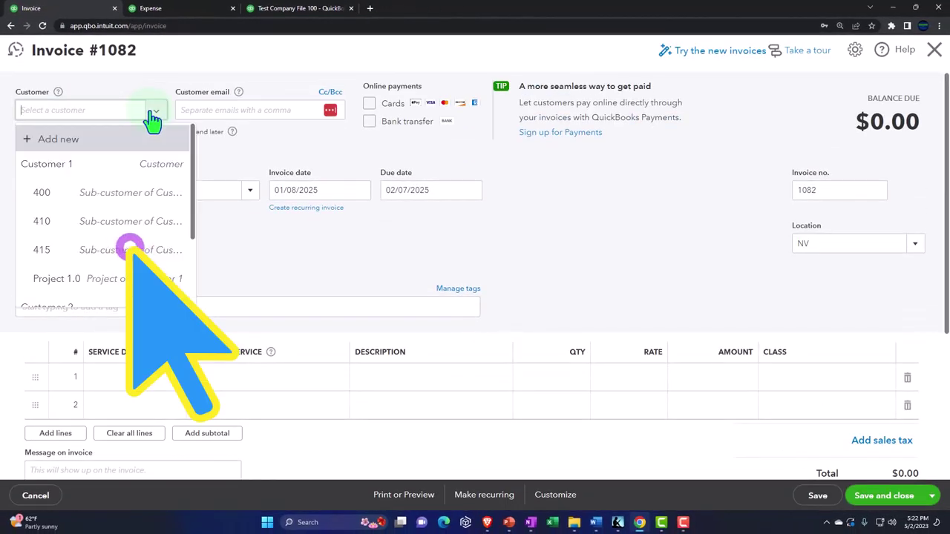
scroll(132, 186, "down", 2)
scroll(126, 215, "down", 2)
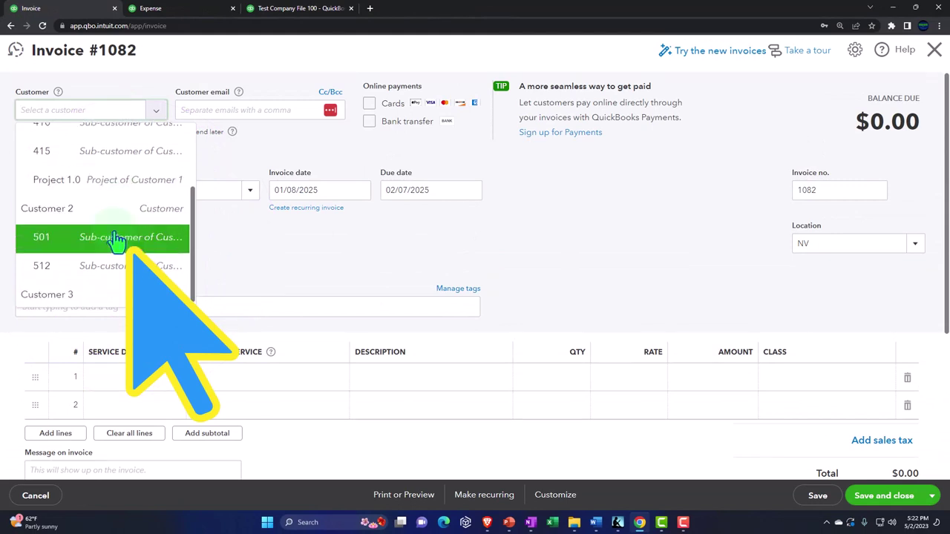
left_click(116, 239)
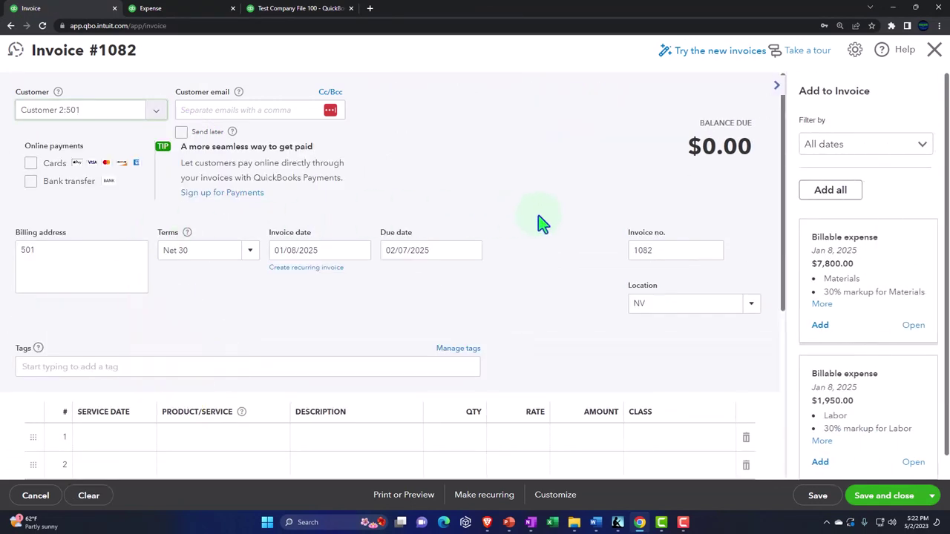
Add all the billable Materials and Labor expenses with their 30% markups to the invoice and save it.
left_click(830, 195)
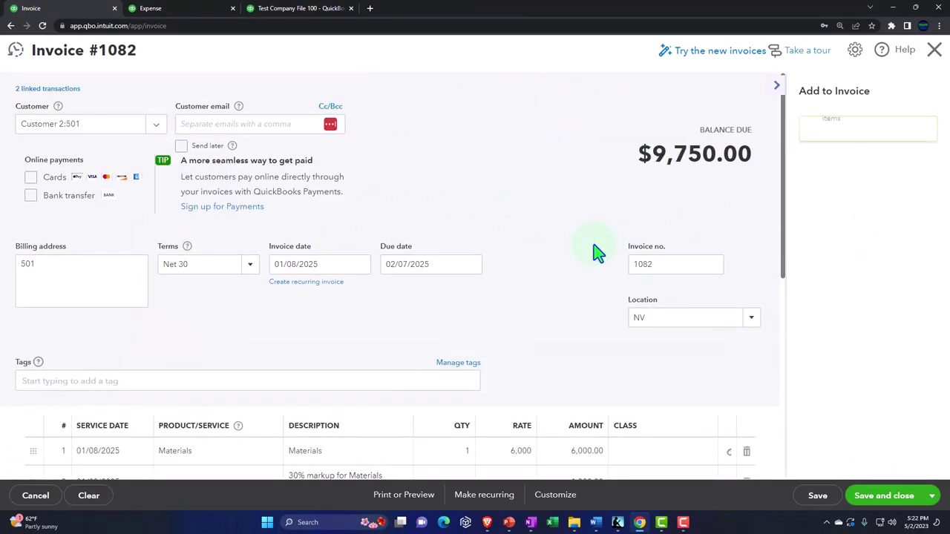
scroll(490, 276, "down", 3)
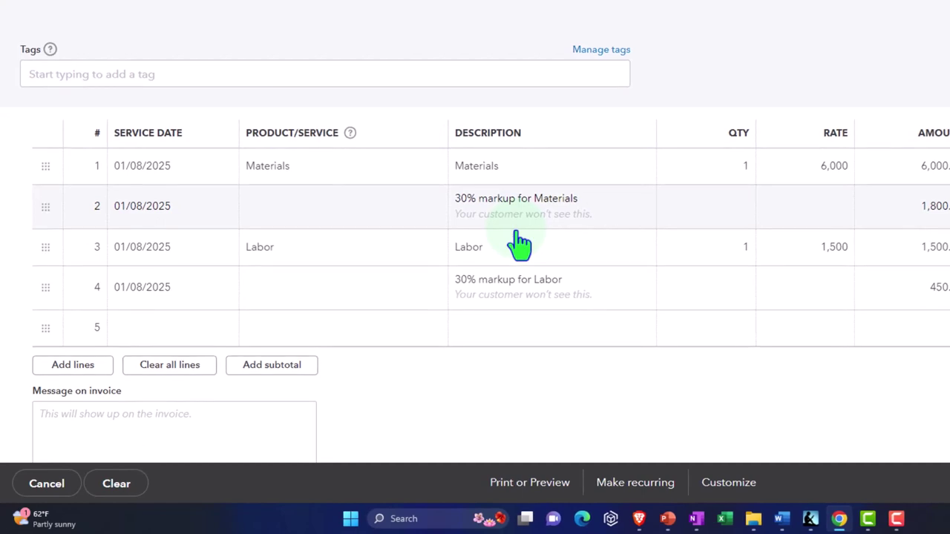
scroll(520, 245, "down", 1)
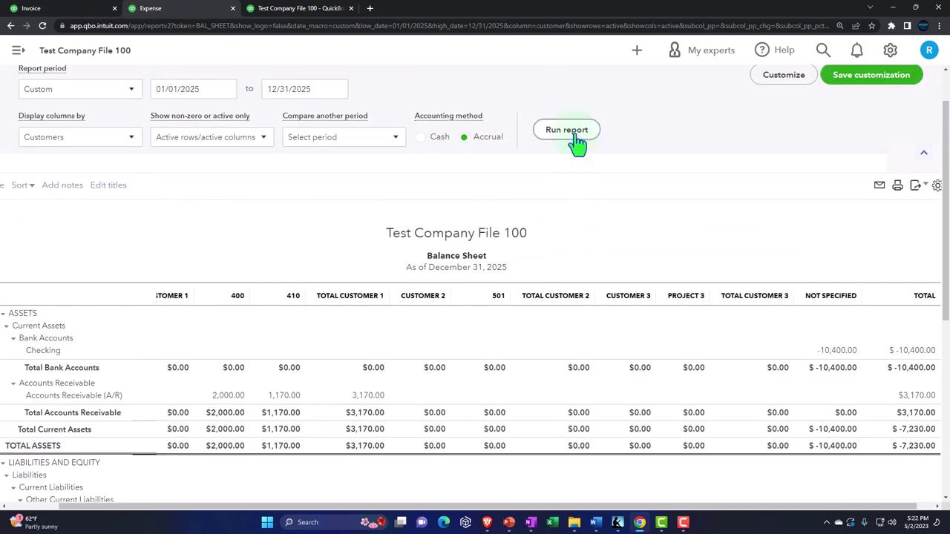
Rerun the 2025 balance sheet and profit and loss reports by customer to include the new invoice.
left_click(566, 130)
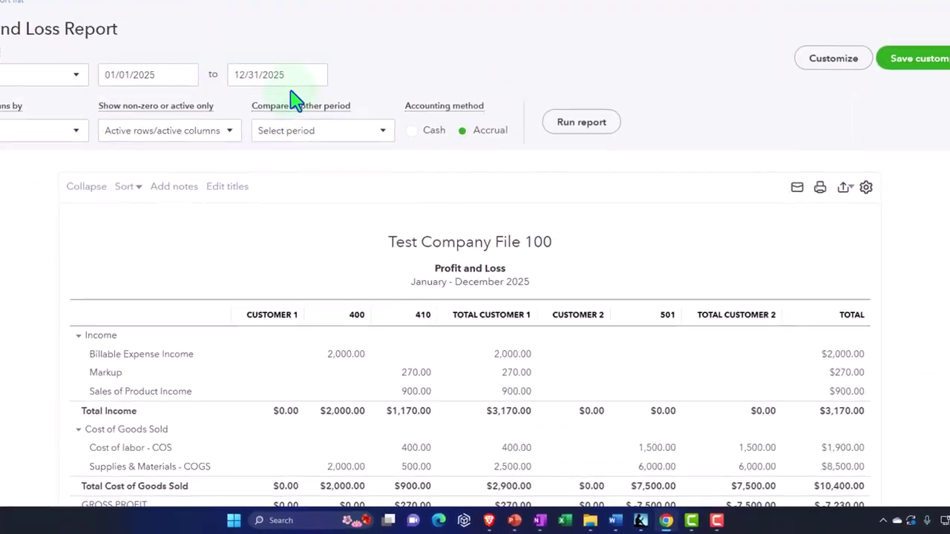
left_click(615, 95)
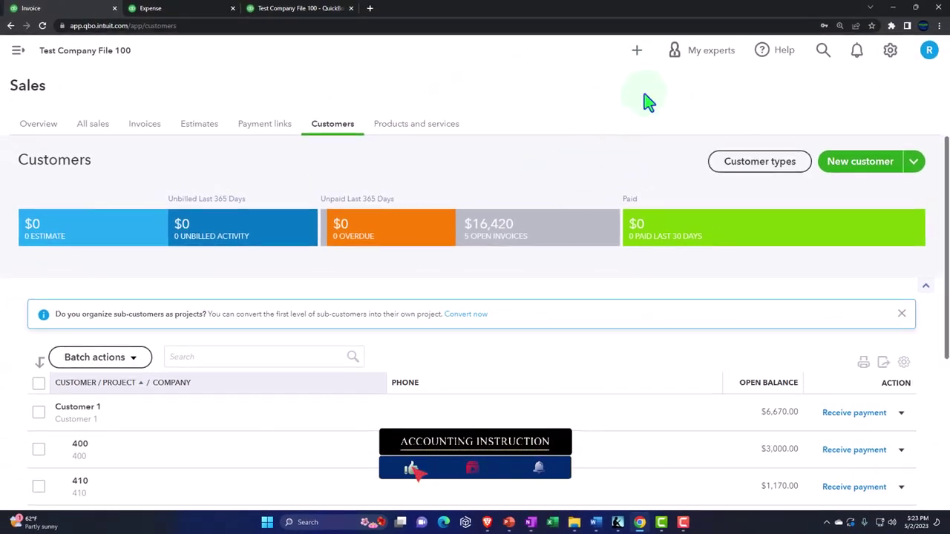
Start a new expense and choose Customer 2's sub-customer 512 as its payee.
left_click(636, 61)
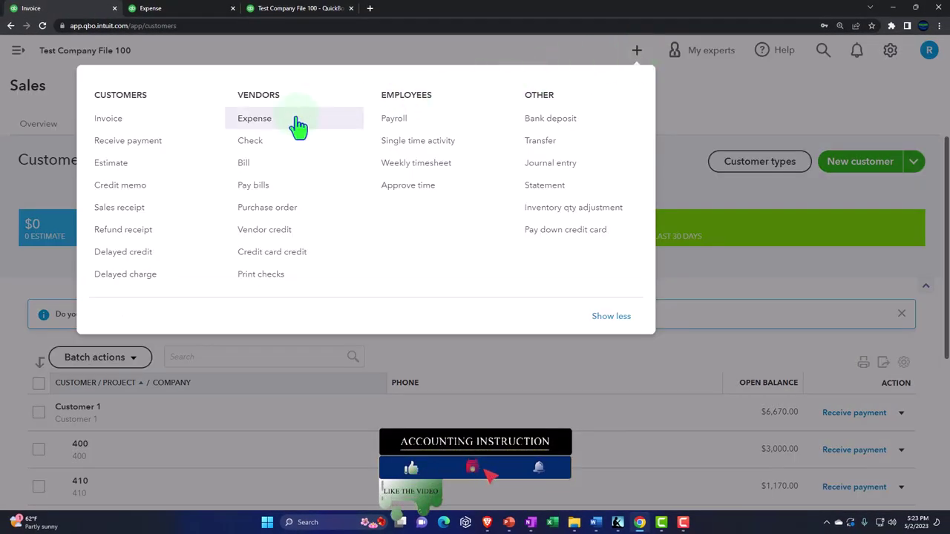
left_click(261, 131)
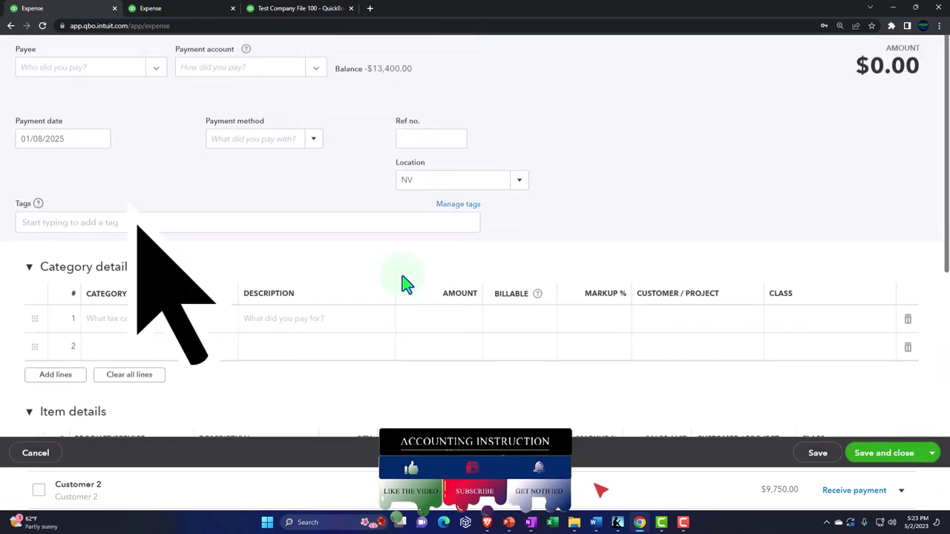
left_click(152, 109)
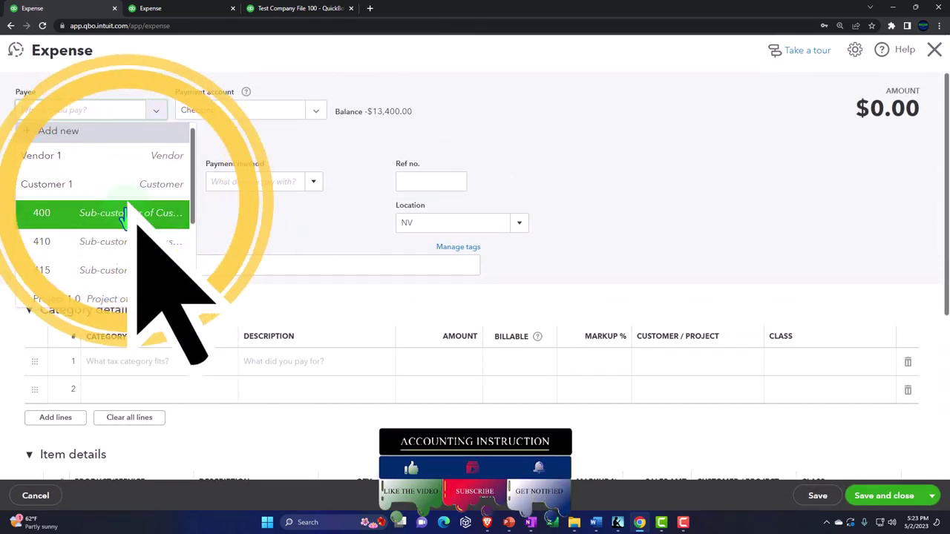
scroll(123, 222, "down", 3)
left_click(114, 256)
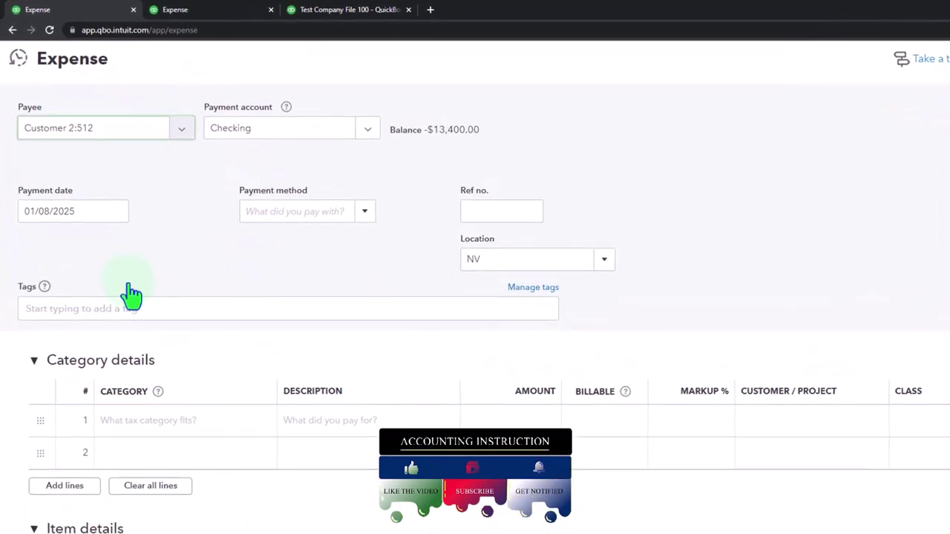
Set the expense's payment date to 01/12/2025.
left_click(115, 255)
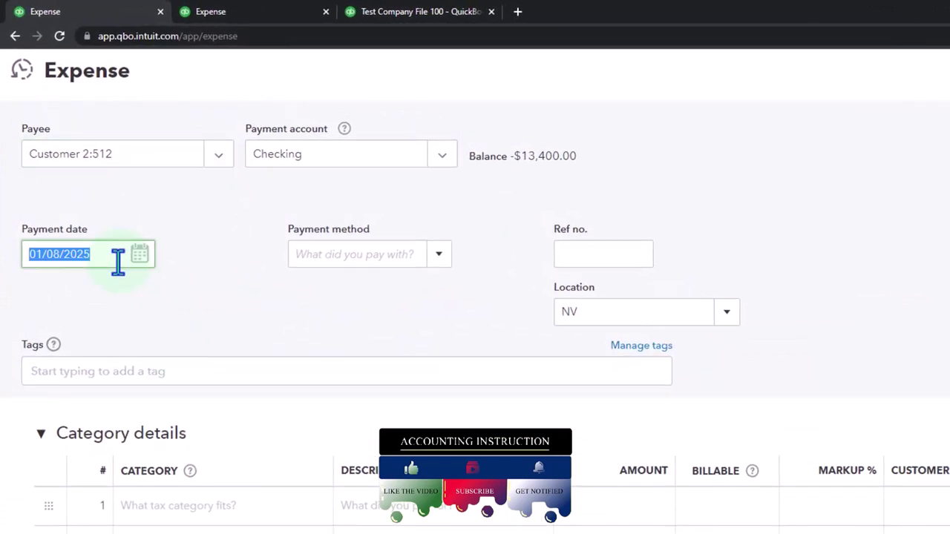
key("Tab")
key("Tab")
key("Tab")
key("Tab")
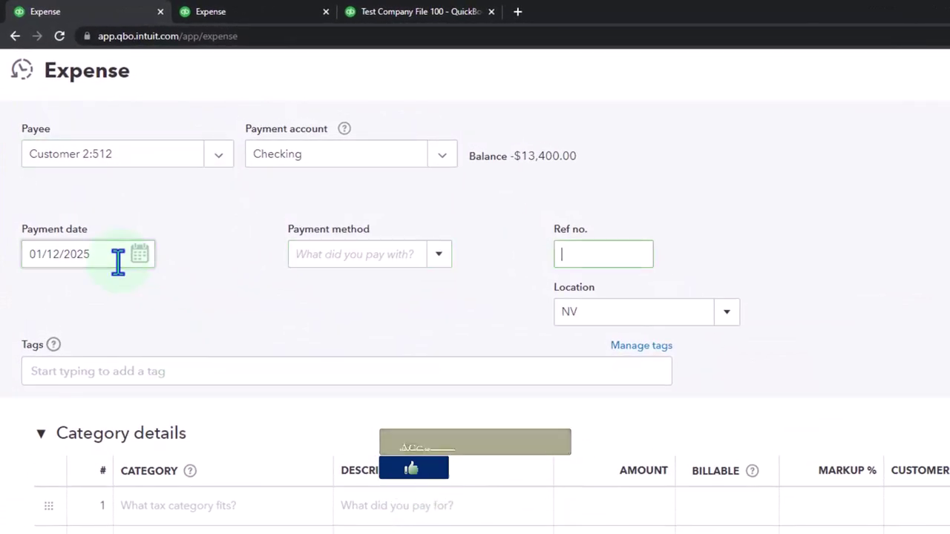
Collapse the category details and enter a Labor item line with quantity 1 and rate 3,000.
scroll(78, 382, "down", 1)
left_click(43, 365)
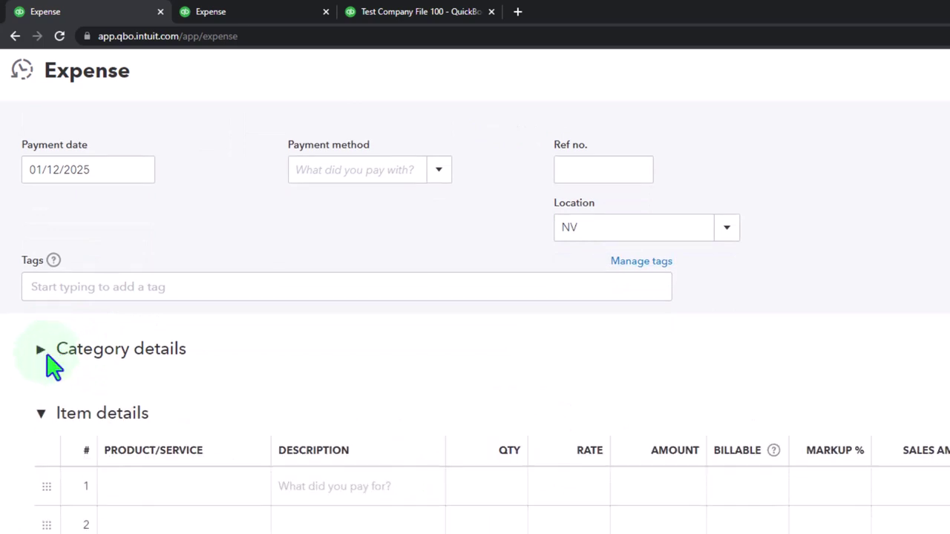
scroll(104, 349, "down", 2)
left_click(222, 328)
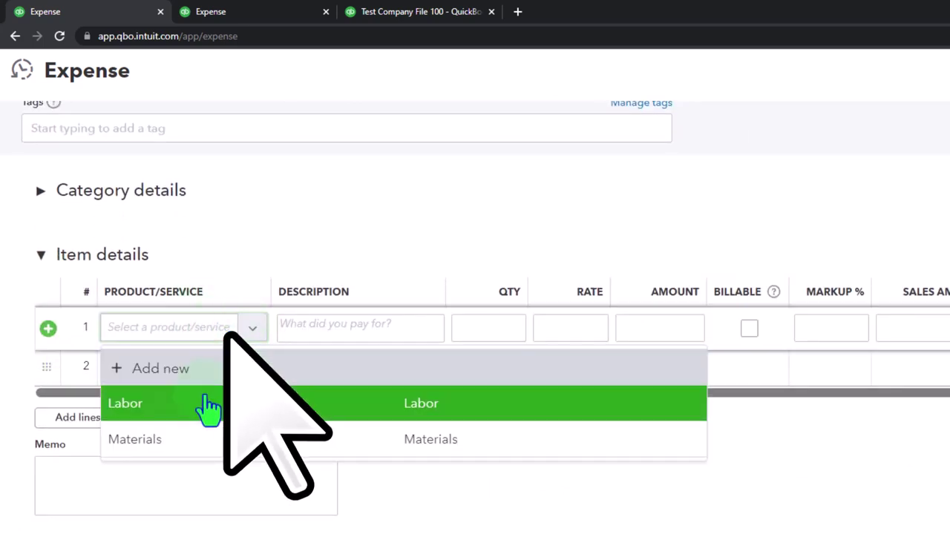
left_click(205, 403)
key("Tab")
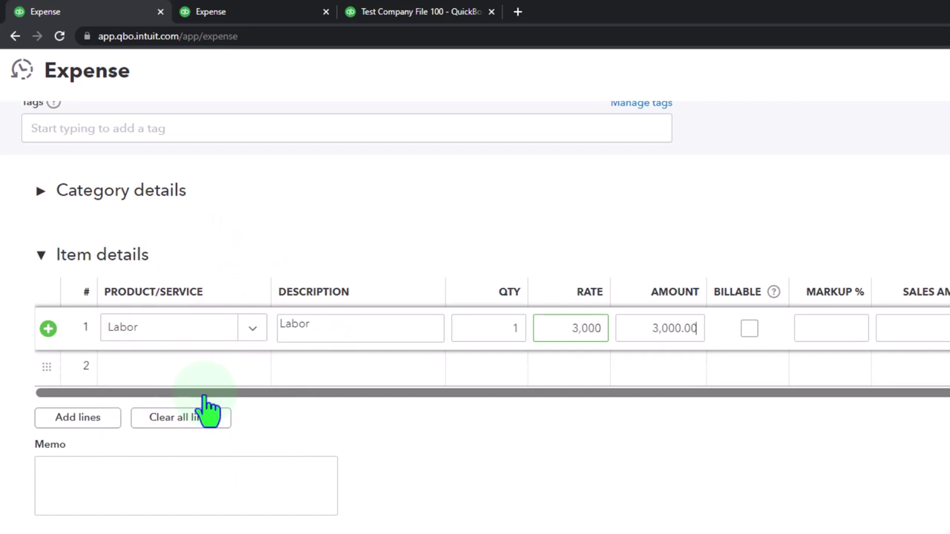
Make the Labor line billable with a 30% markup and assign it to Customer 2's sub-customer 512.
left_click(749, 328)
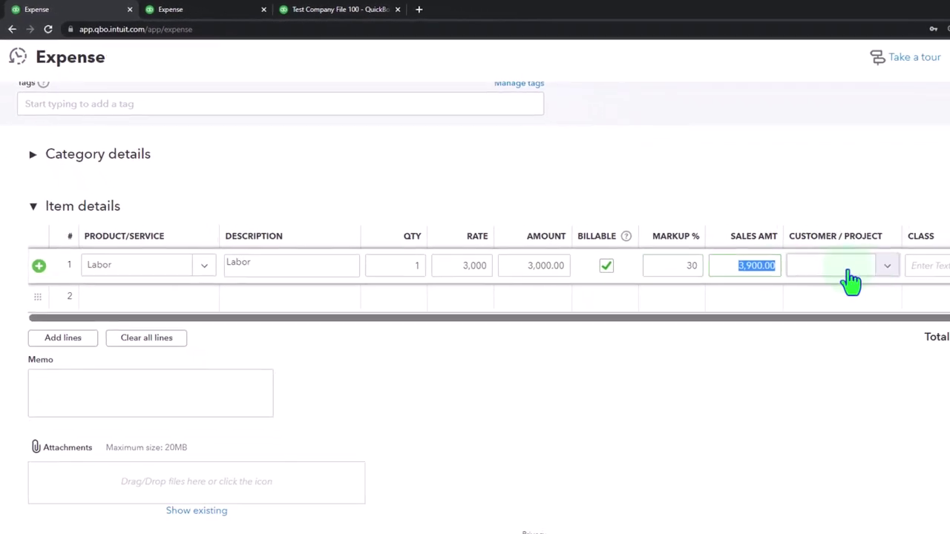
left_click(887, 266)
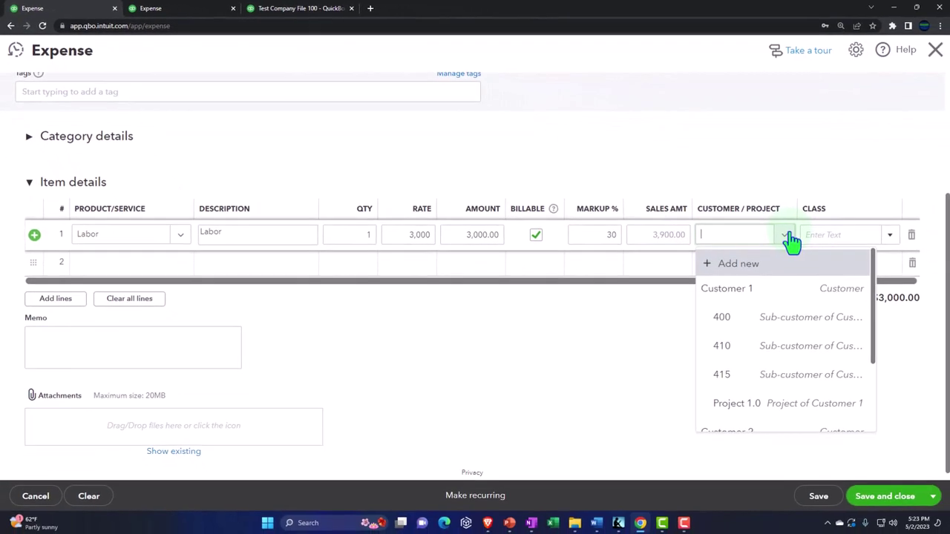
scroll(867, 424, "down", 2)
scroll(765, 386, "down", 1)
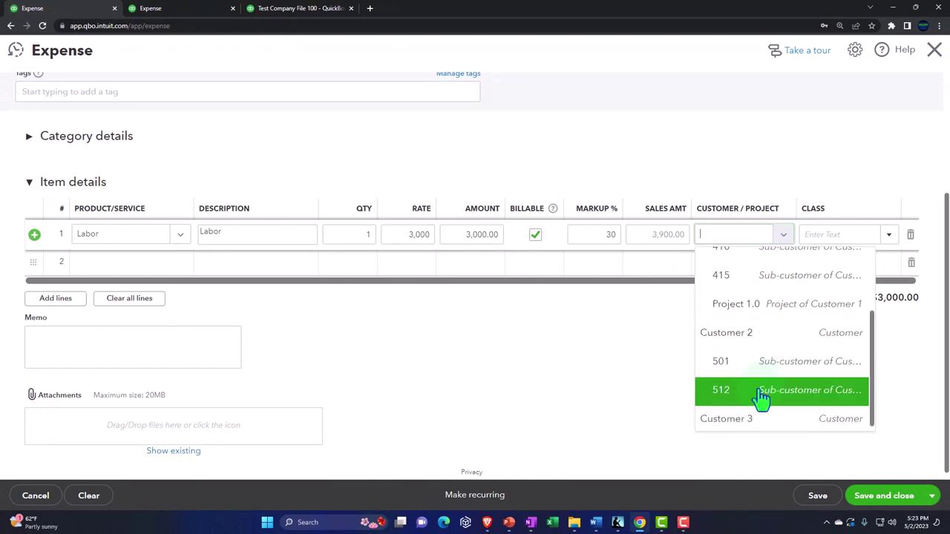
left_click(762, 399)
key("Tab")
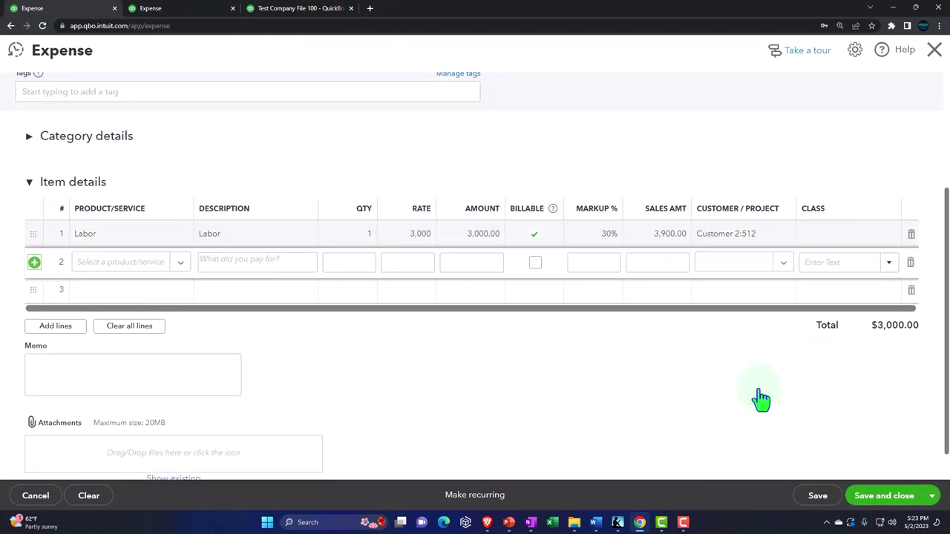
Enter a Materials item on the second line with quantity 1 and rate 1,400.
type("Materials")
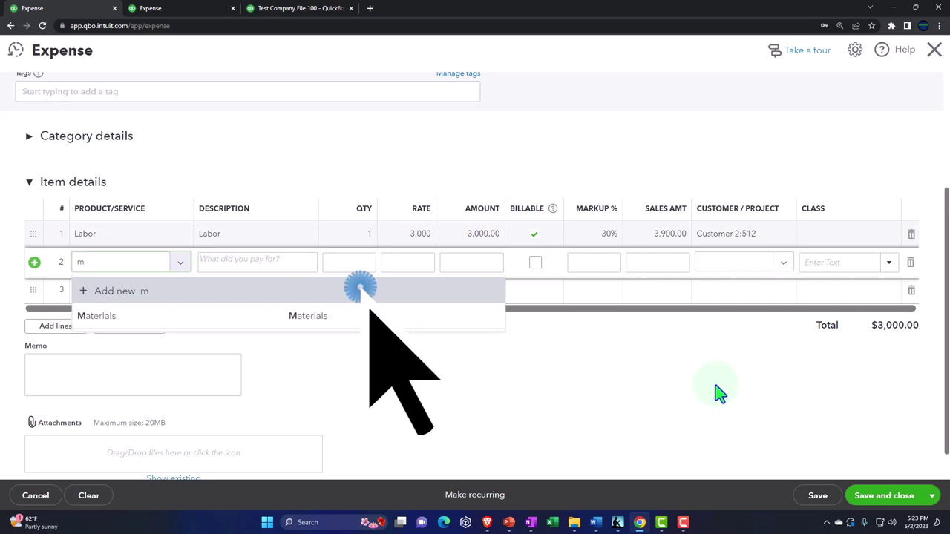
key("Tab")
key("Tab")
key("Tab")
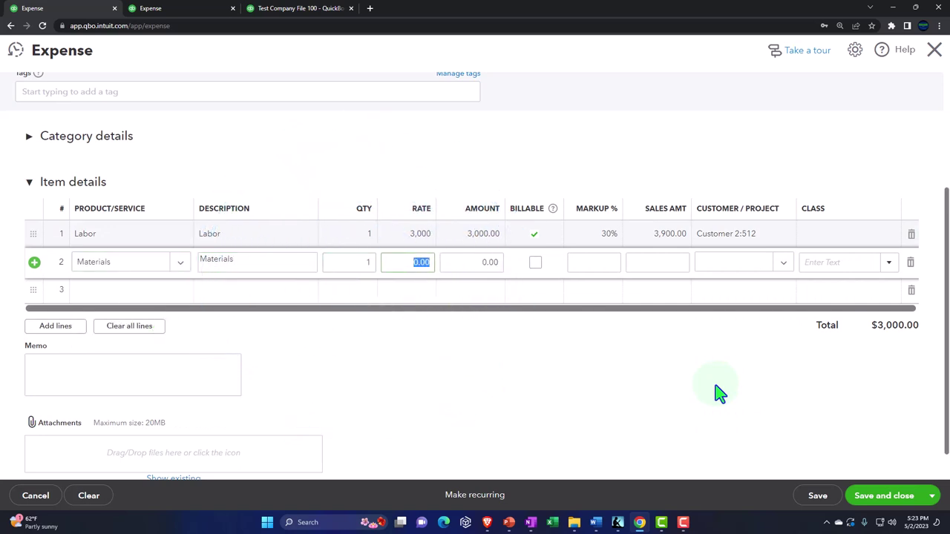
left_click(718, 394)
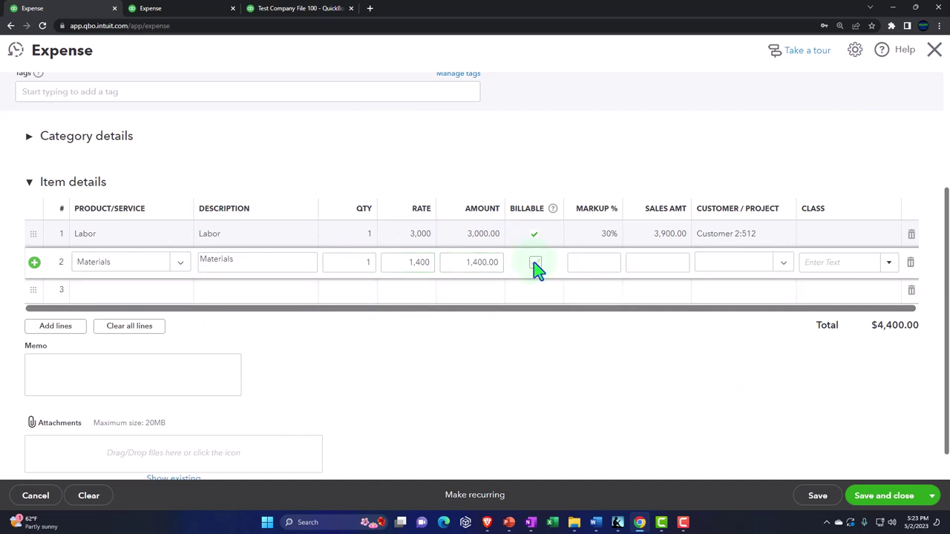
Make the Materials line billable with a 30% markup and assign it to Customer 2's sub-customer 512.
left_click(791, 269)
scroll(732, 364, "down", 2)
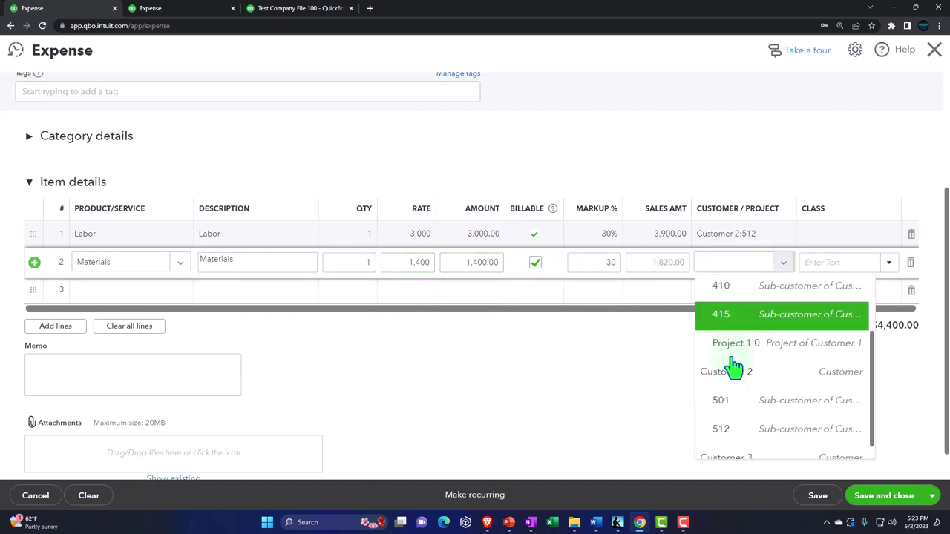
left_click(734, 416)
left_click(694, 400)
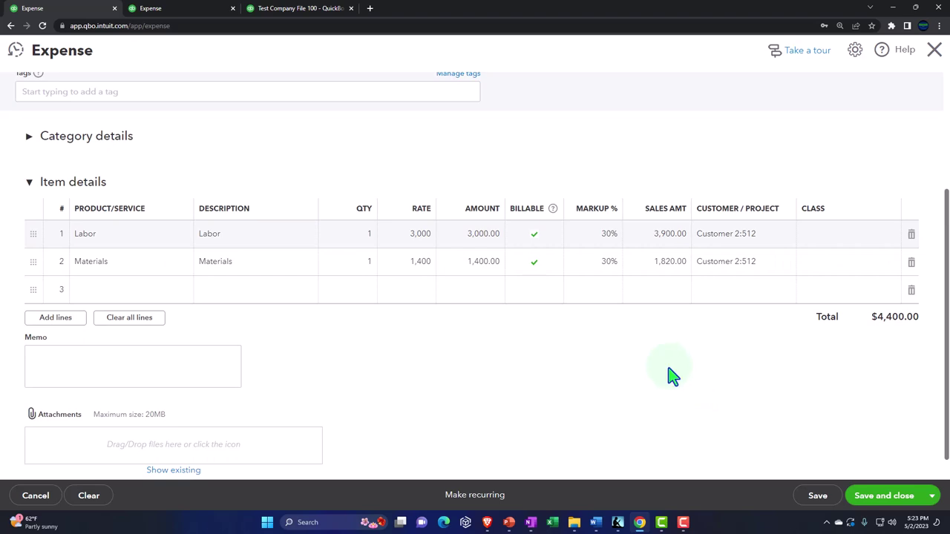
Change the expense's payee to Vendor 1 without prefilling from the last expense, and save and close it.
scroll(672, 377, "up", 3)
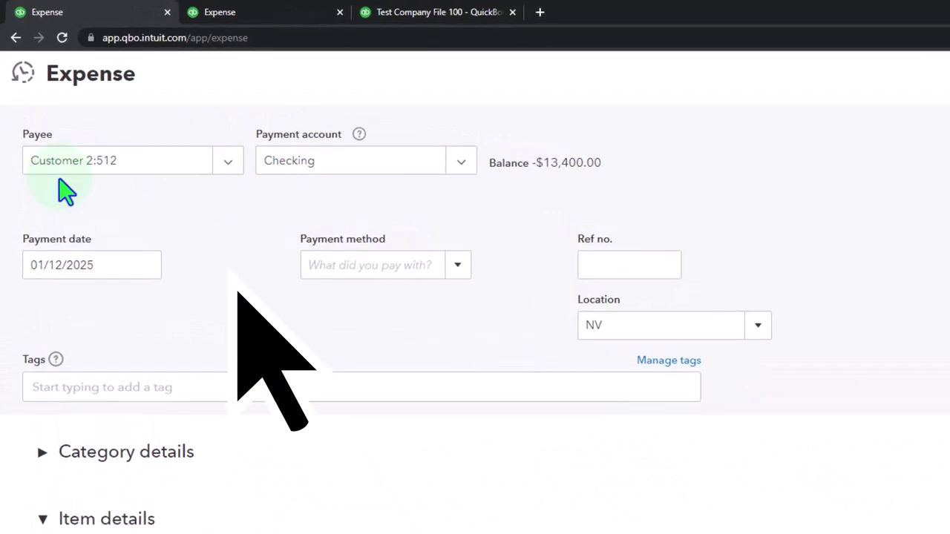
left_click(231, 164)
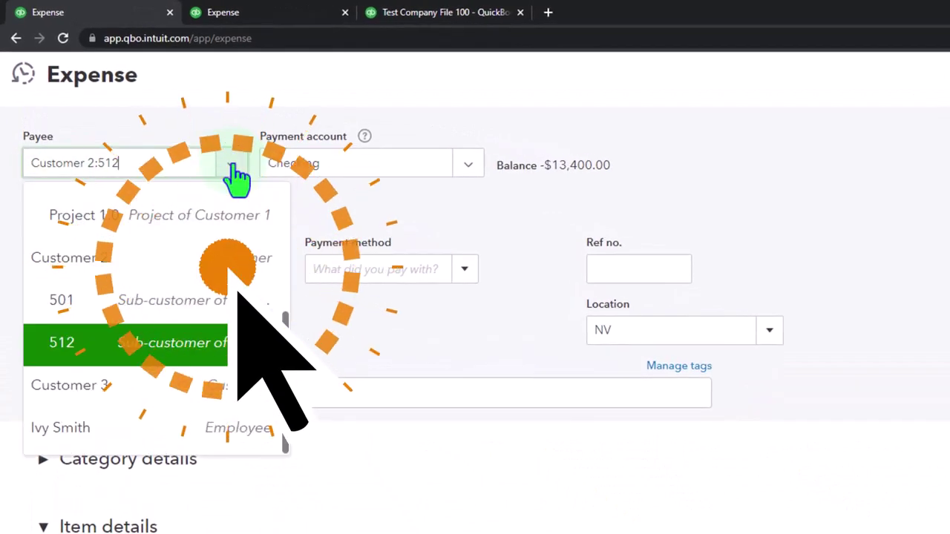
scroll(207, 249, "up", 3)
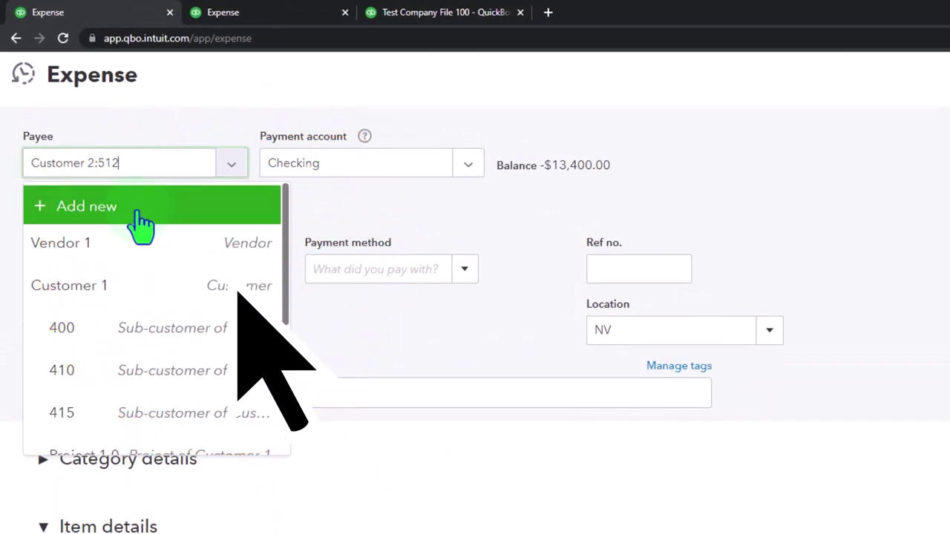
left_click(99, 247)
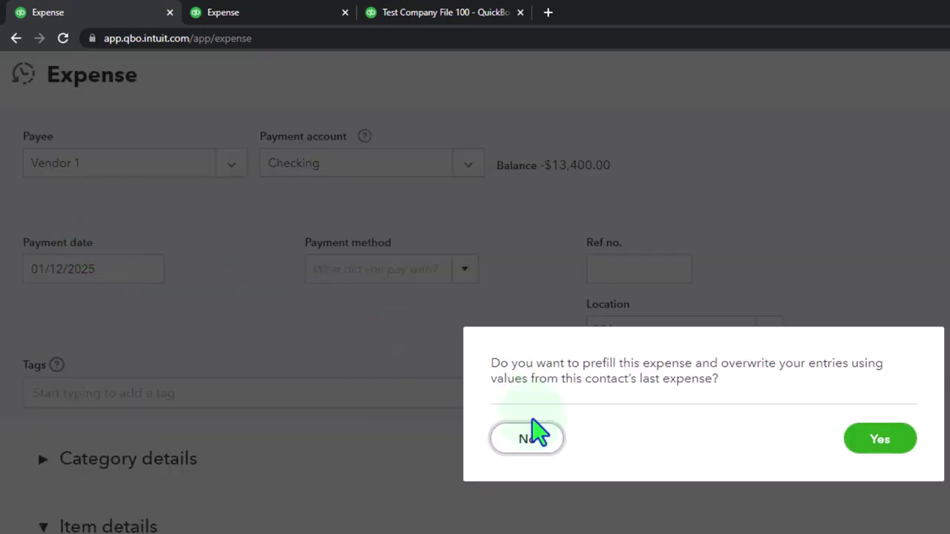
left_click(529, 438)
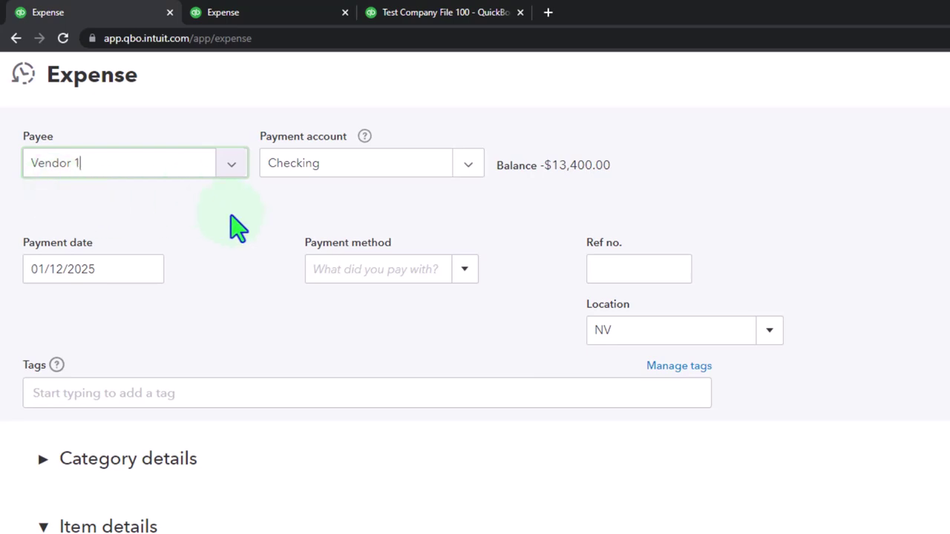
scroll(238, 228, "down", 4)
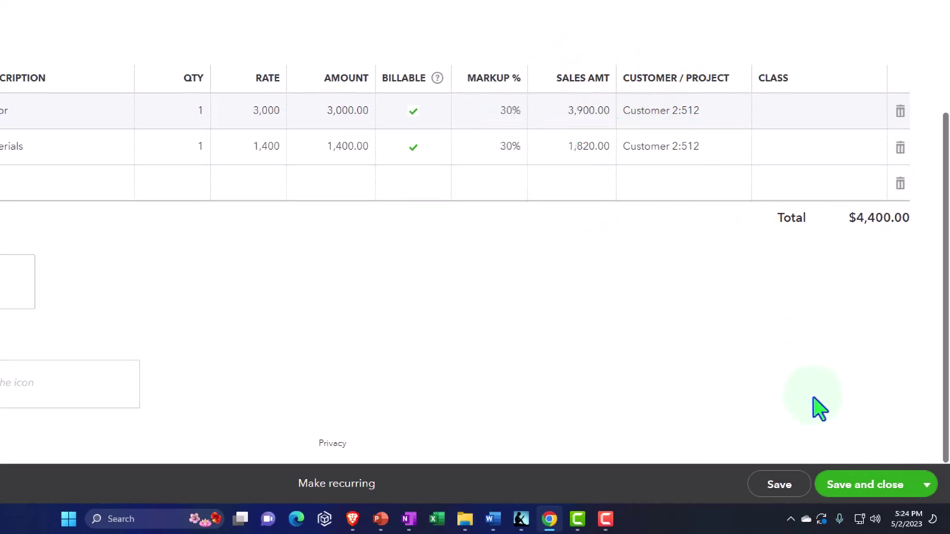
left_click(876, 493)
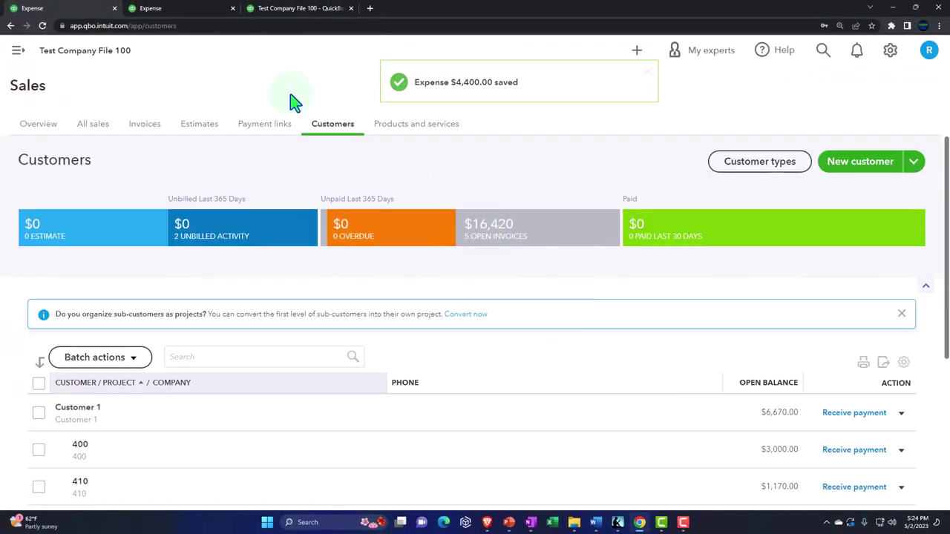
Rerun the 2025 balance sheet by customer and examine the columns through to the total.
left_click(194, 8)
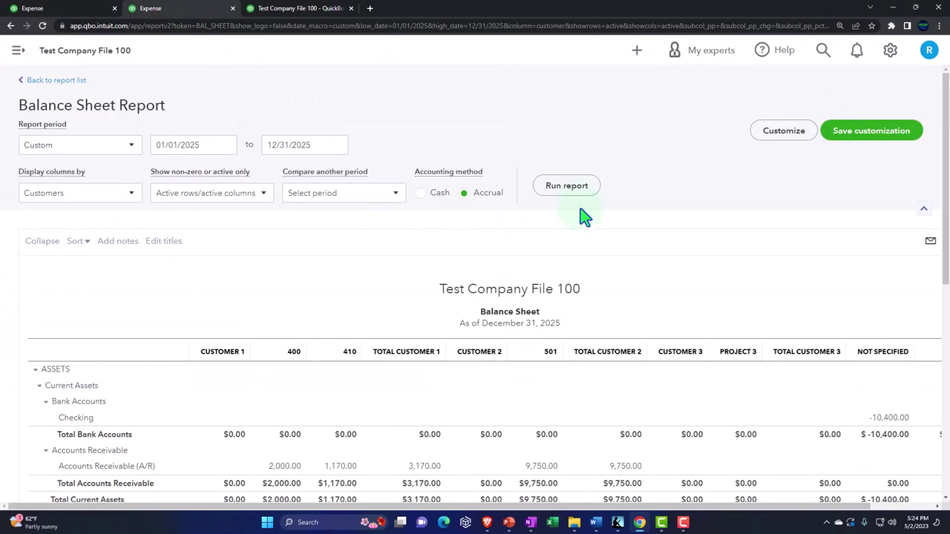
left_click(568, 187)
scroll(578, 196, "down", 2)
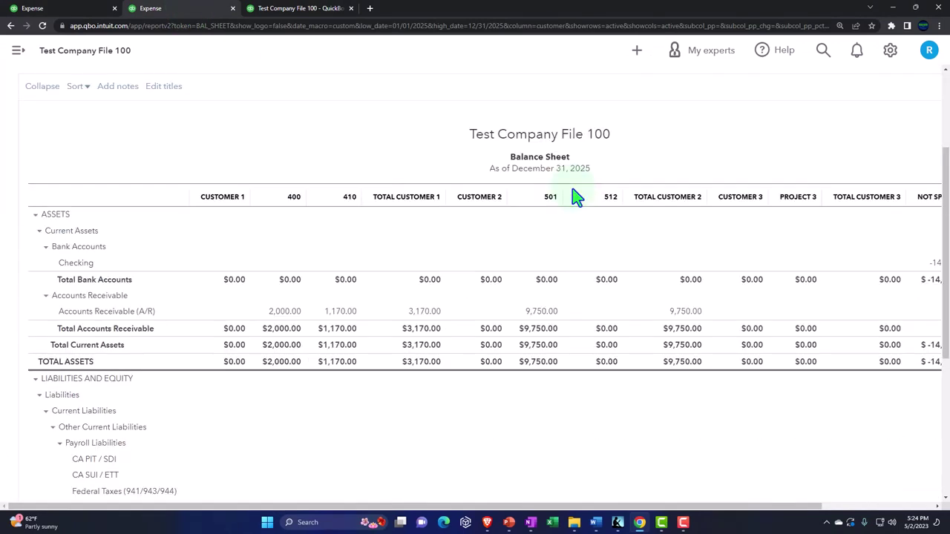
left_click_drag(636, 507, 764, 509)
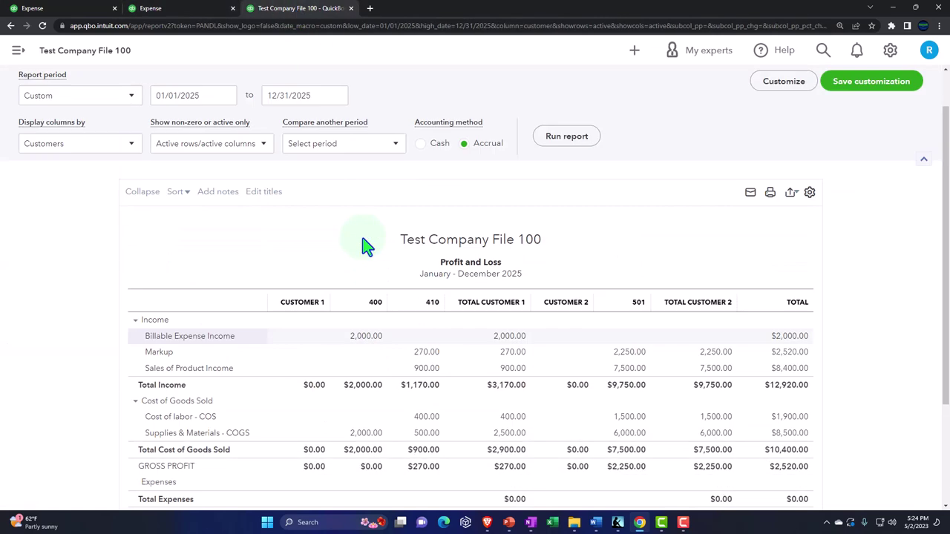
Rerun the 2025 profit and loss by customer and examine income and job costs for sub-customers 501 and 512.
scroll(416, 237, "up", 1)
left_click(563, 186)
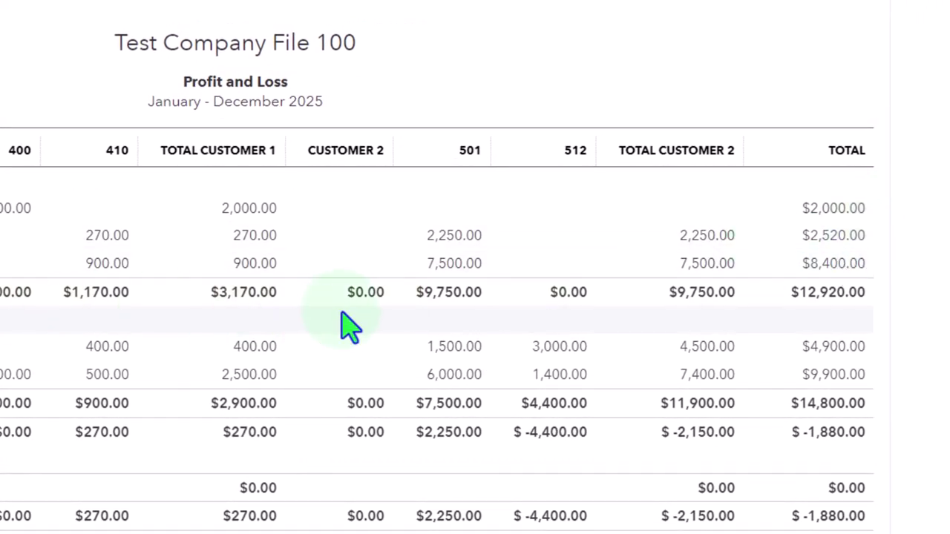
left_click(847, 239)
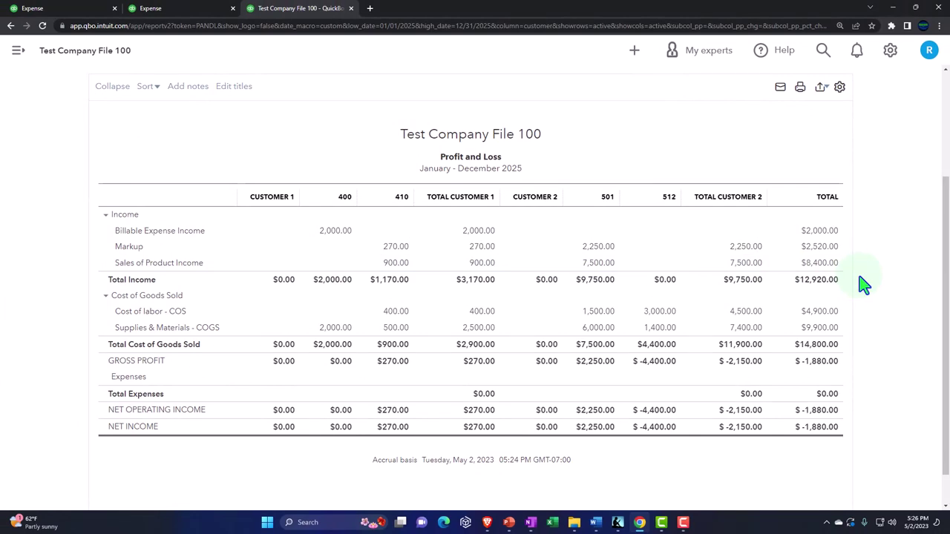
Open the customization settings of the profit and loss report and enable its Customer filter.
scroll(864, 284, "up", 2)
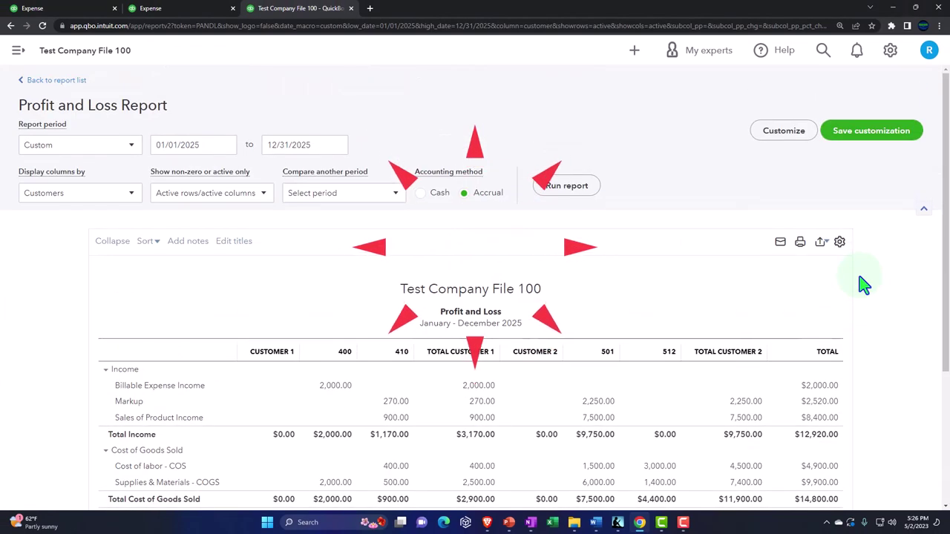
left_click(783, 132)
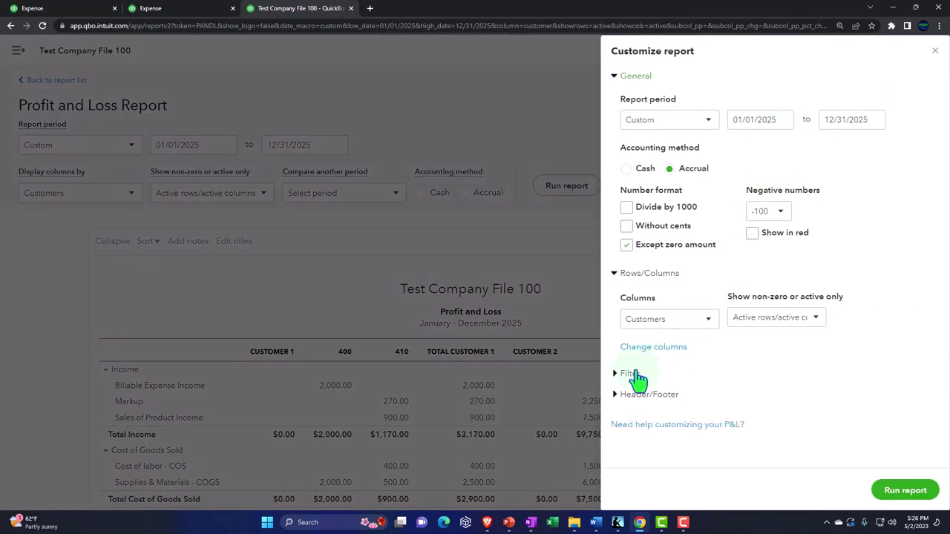
left_click(616, 379)
scroll(666, 325, "down", 3)
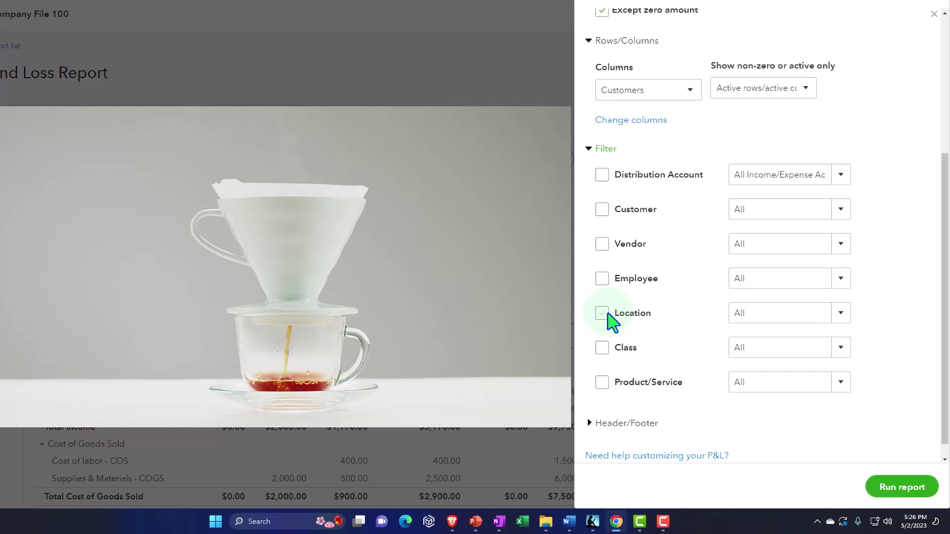
left_click(603, 210)
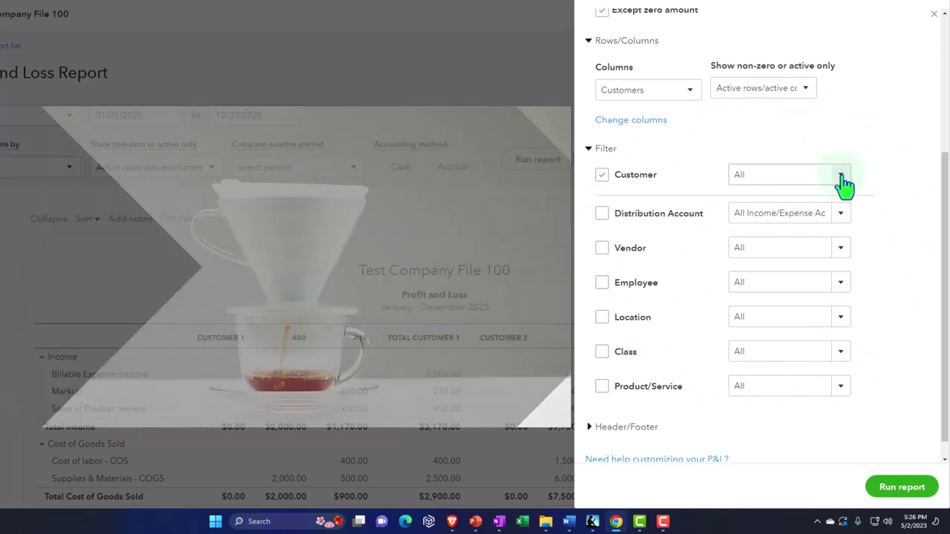
Set the report's Customer filter to Customer 1:415 and run the profit and loss.
left_click(842, 176)
scroll(823, 253, "down", 1)
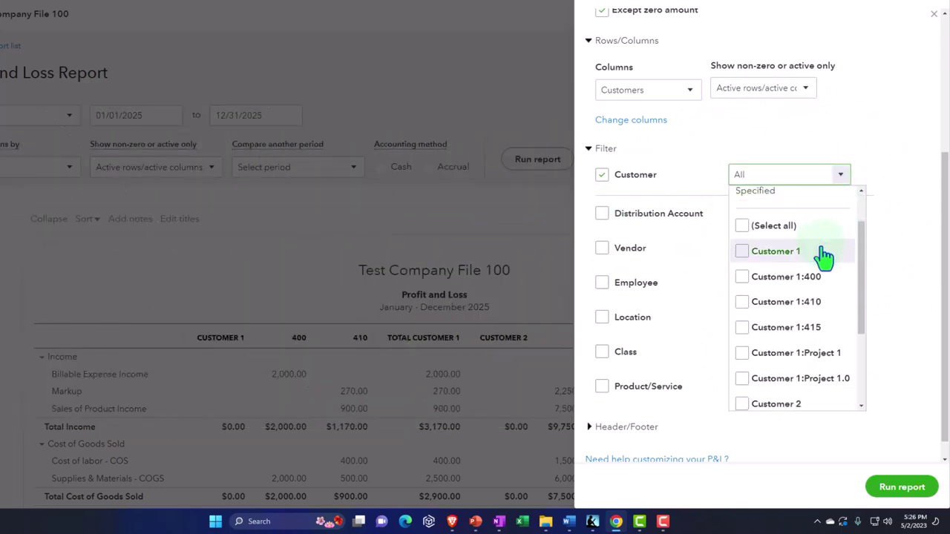
scroll(824, 256, "down", 1)
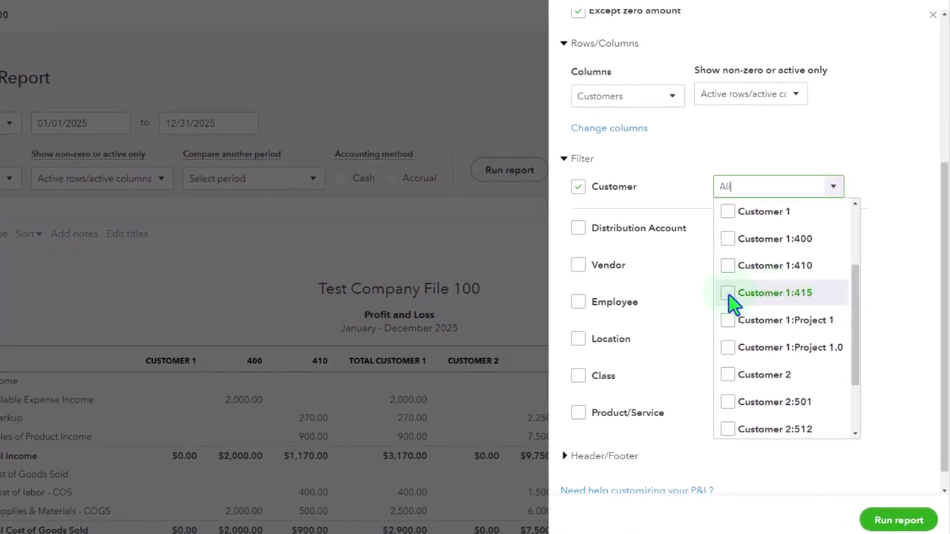
left_click(728, 294)
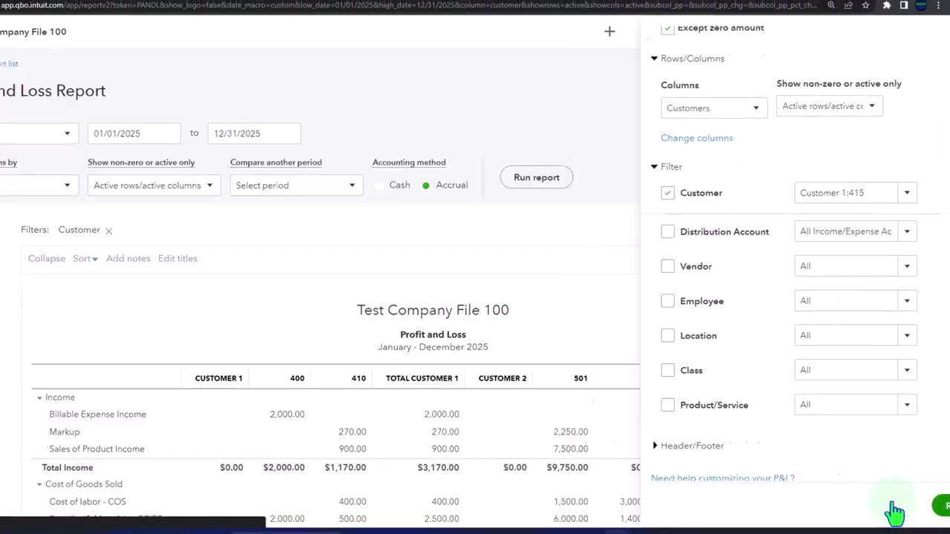
left_click(895, 511)
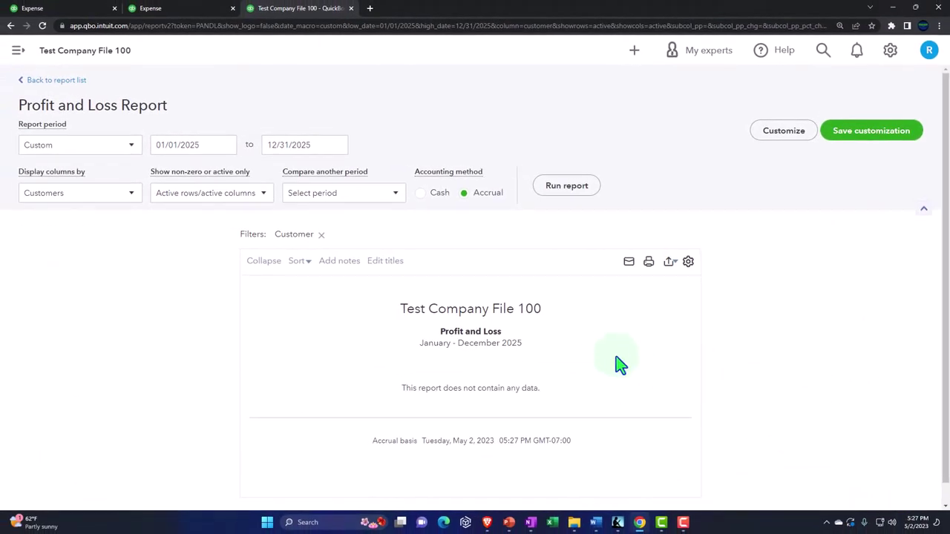
Change the profit and loss Customer filter from Customer 1:415 to Customer 1:410, rerun the report and examine the job's income and costs.
left_click(784, 131)
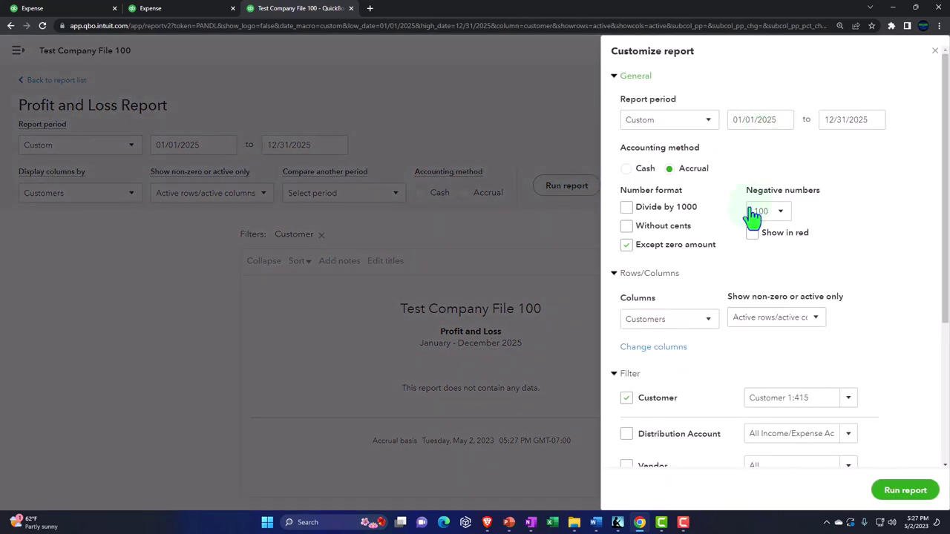
scroll(728, 274, "down", 1)
scroll(728, 282, "down", 1)
left_click(847, 305)
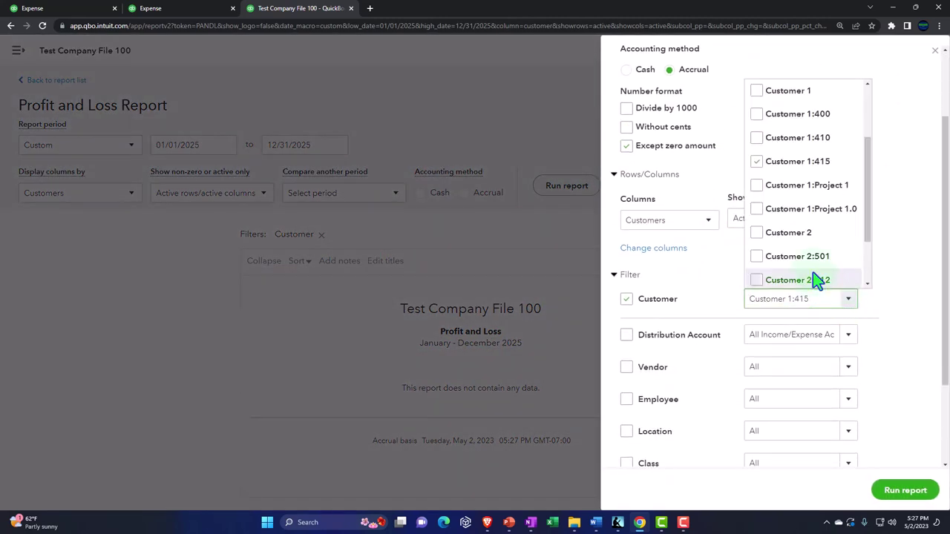
left_click(756, 161)
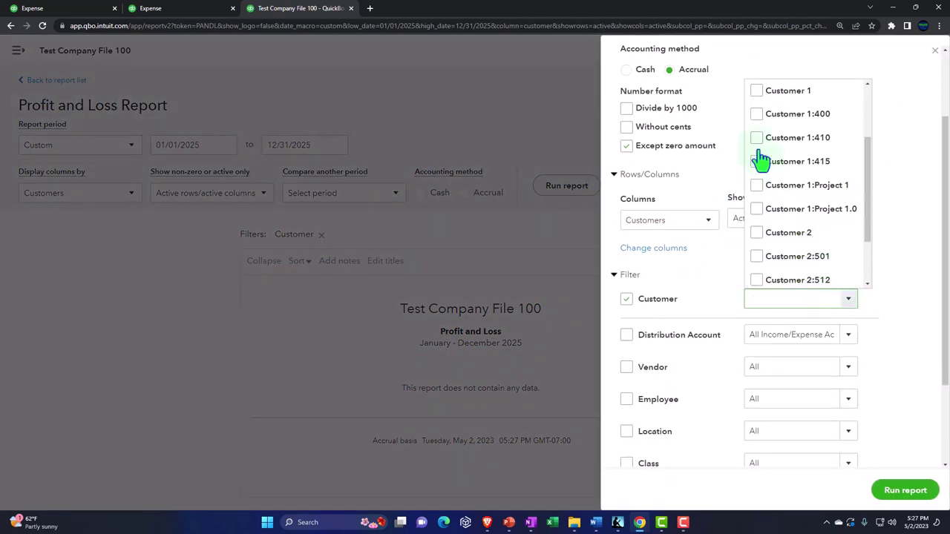
left_click(756, 137)
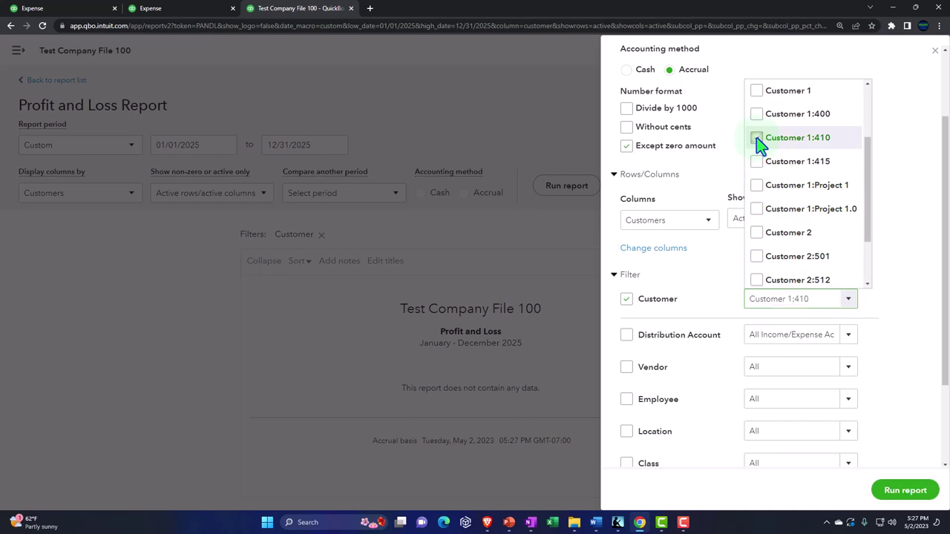
left_click(907, 491)
scroll(780, 408, "down", 2)
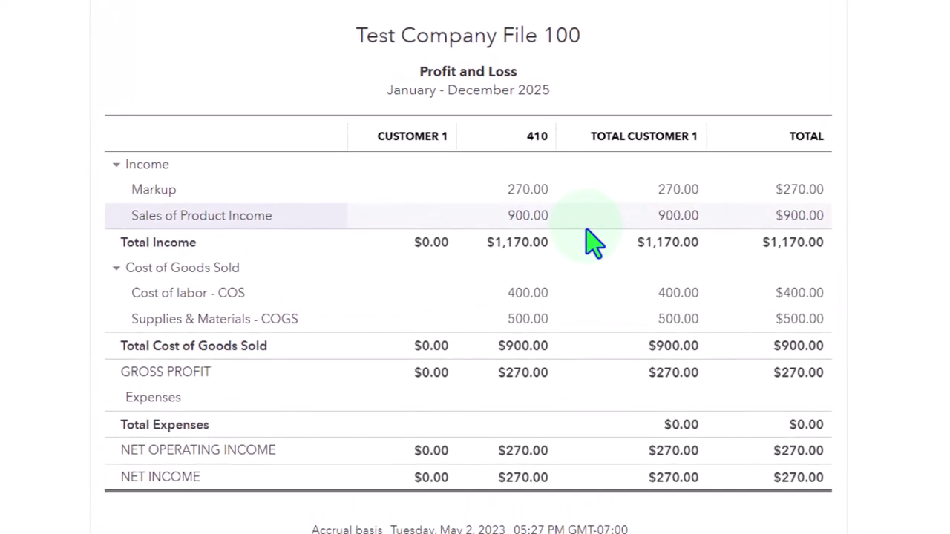
scroll(594, 241, "up", 3)
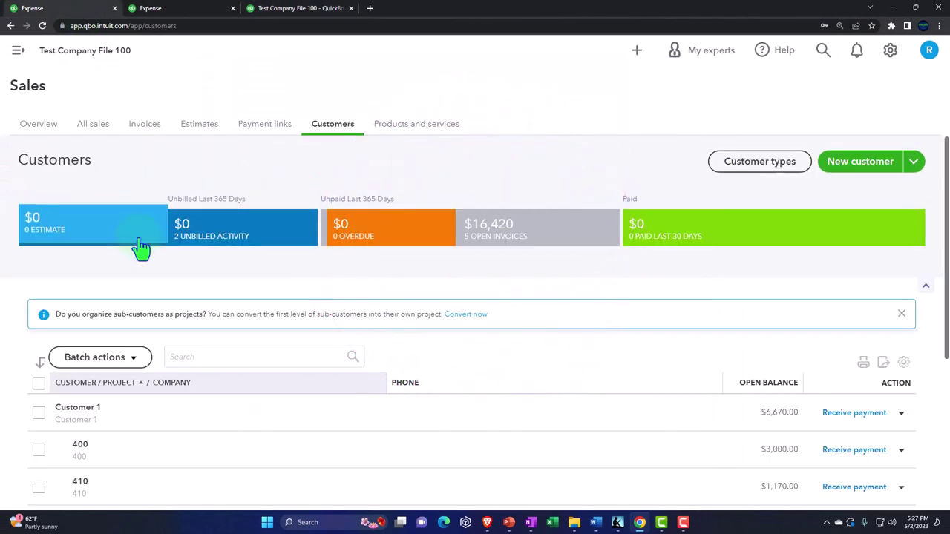
Go from the customer list to the Projects page and examine Project 1.0's income, costs and profit margin.
scroll(138, 247, "down", 1)
scroll(141, 248, "up", 1)
left_click(17, 51)
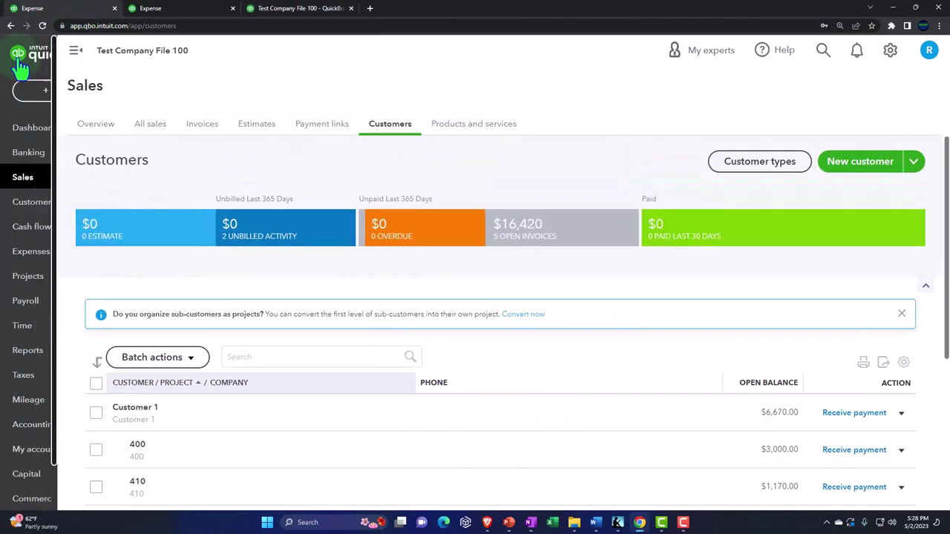
left_click(22, 276)
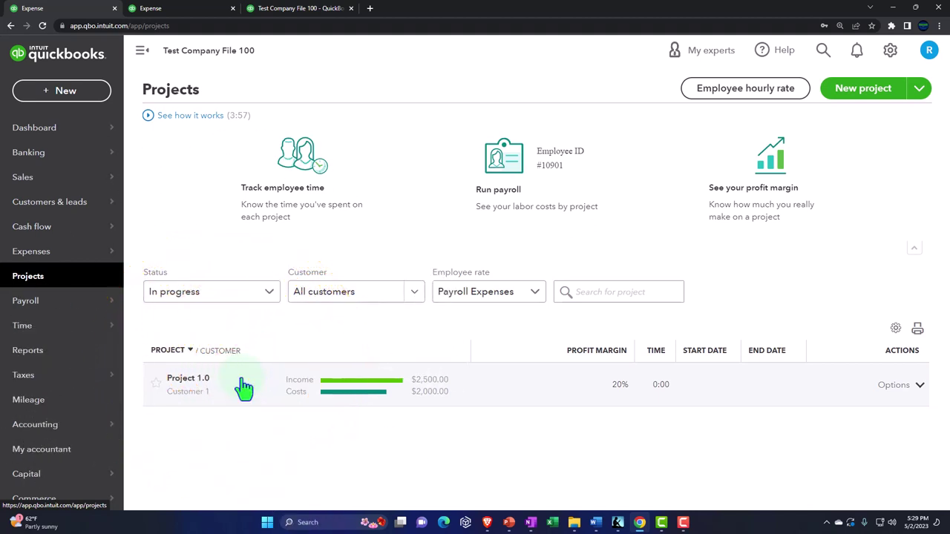
left_click(245, 387)
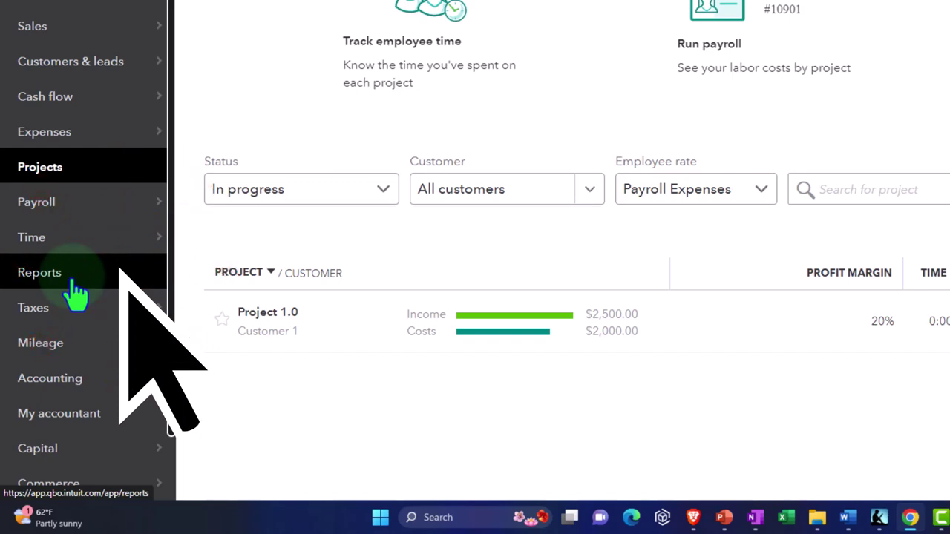
Return to the Sales customer list and examine the sub-customers under Customer 1 and Customer 2.
left_click(41, 34)
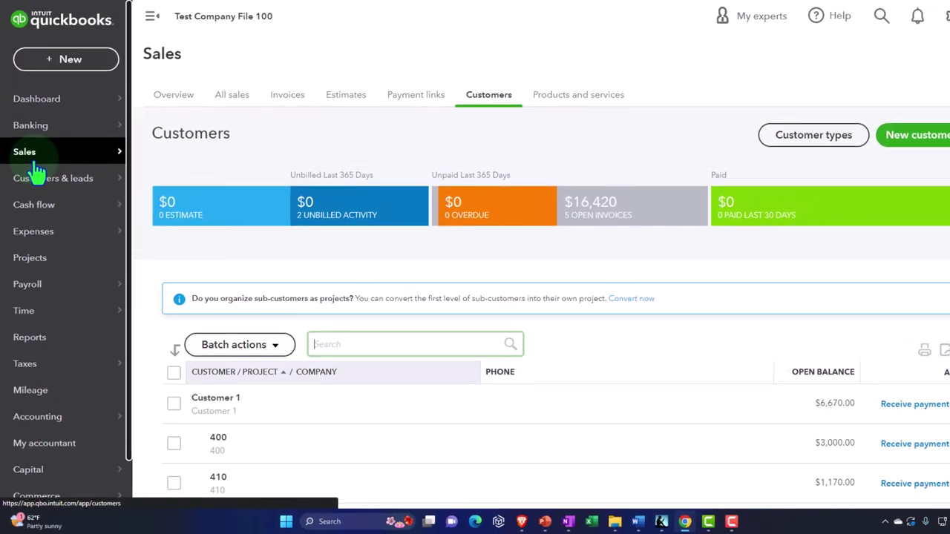
scroll(437, 265, "down", 3)
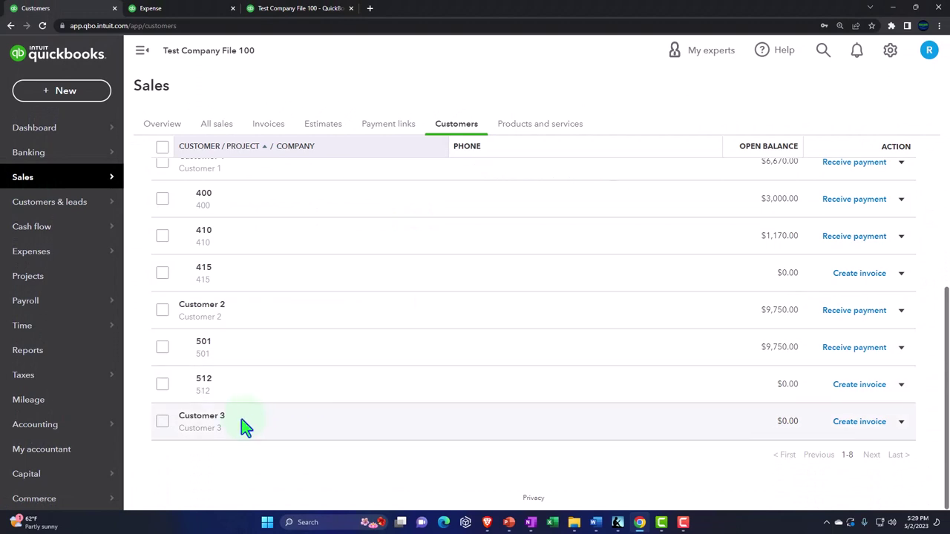
scroll(245, 427, "up", 2)
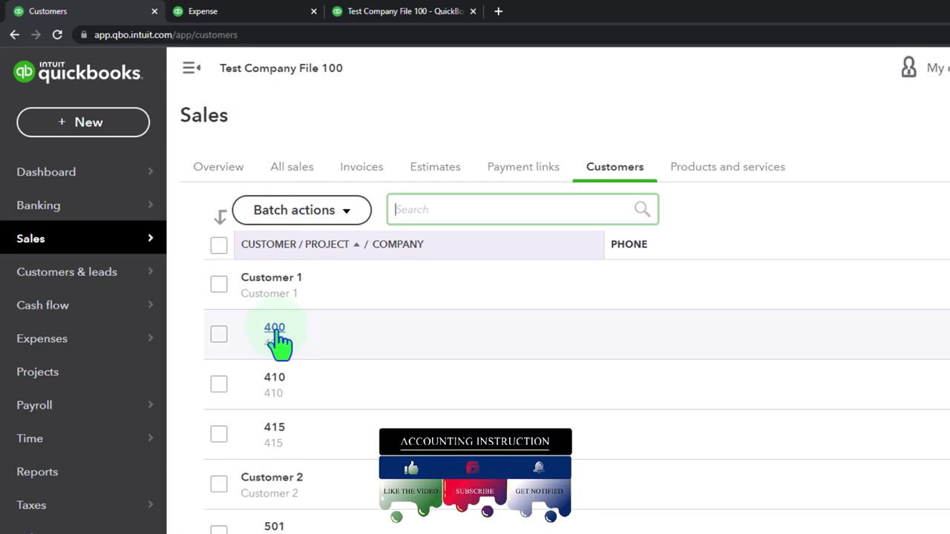
Open a new project form from the Projects page, view the customers and sub-customers it can be assigned to, and close it without saving.
left_click(38, 373)
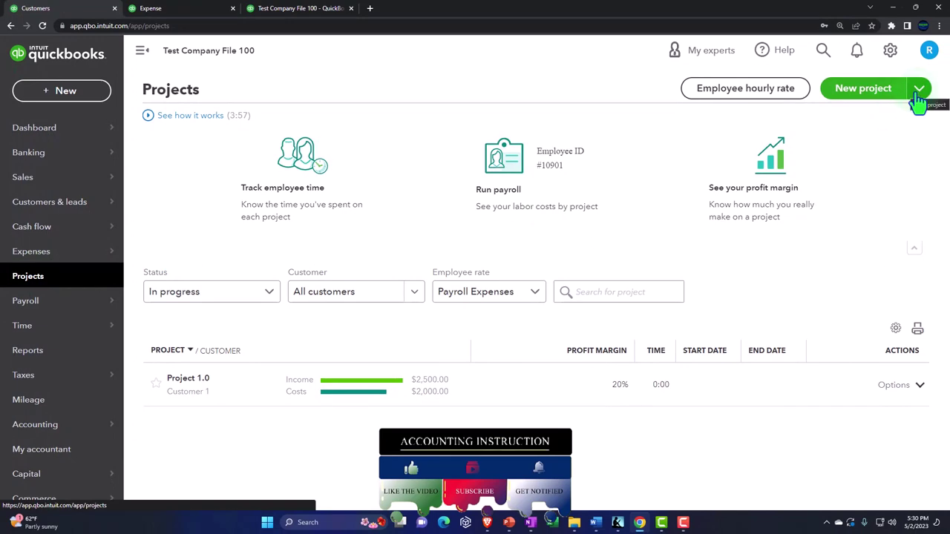
left_click(883, 91)
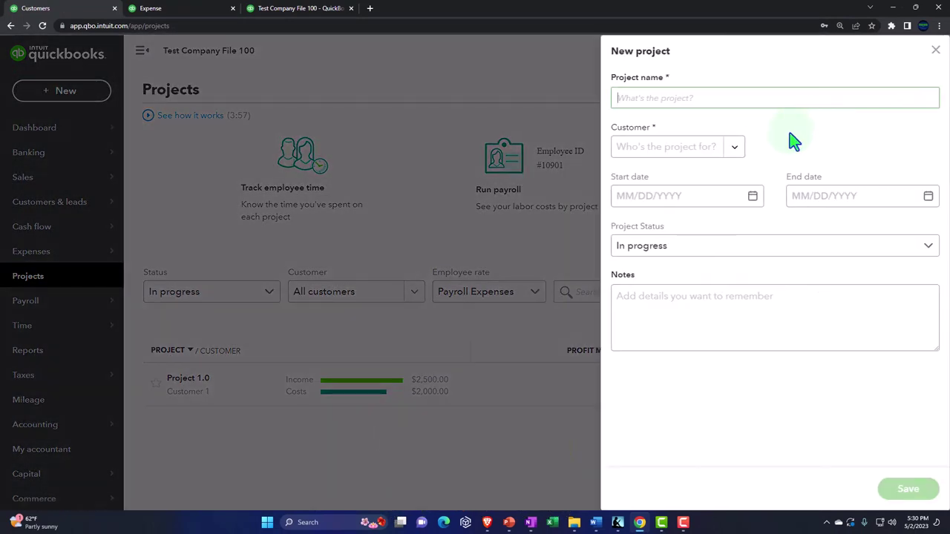
left_click(737, 149)
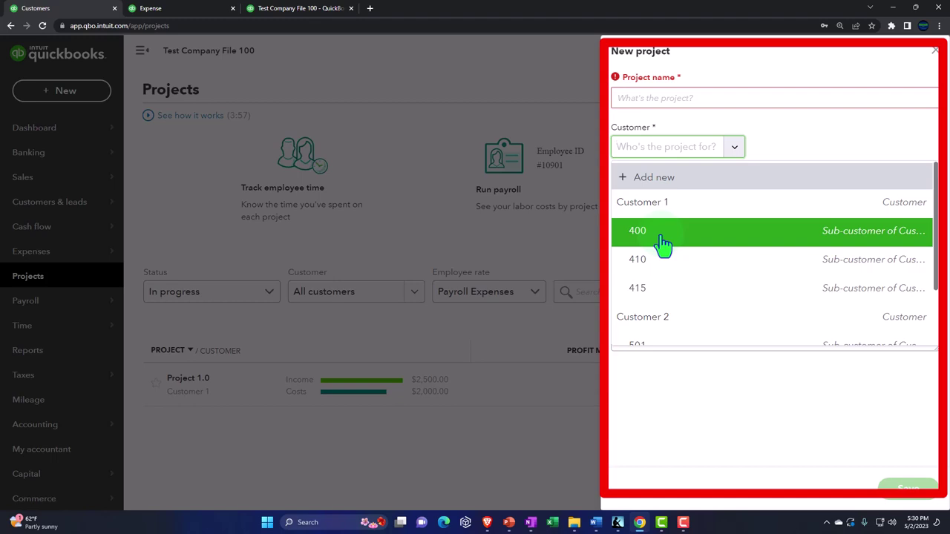
left_click(935, 50)
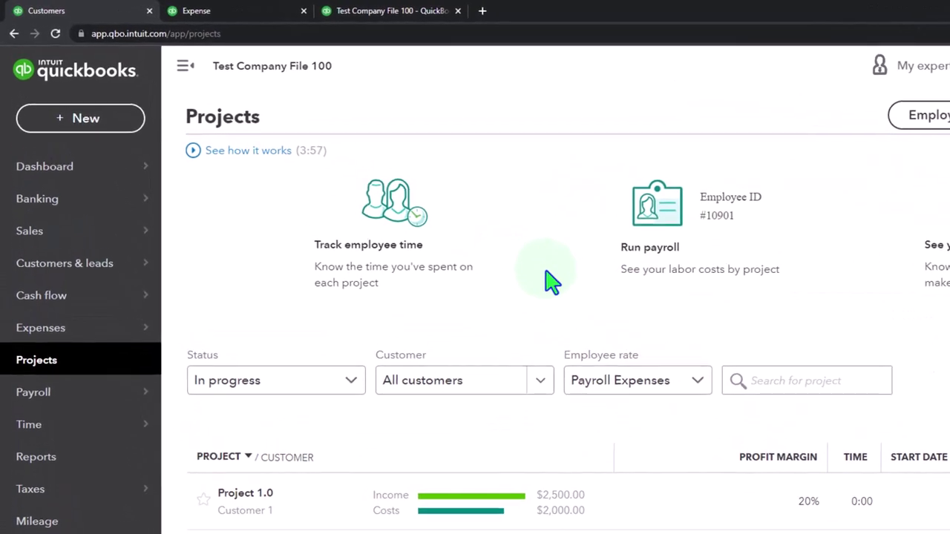